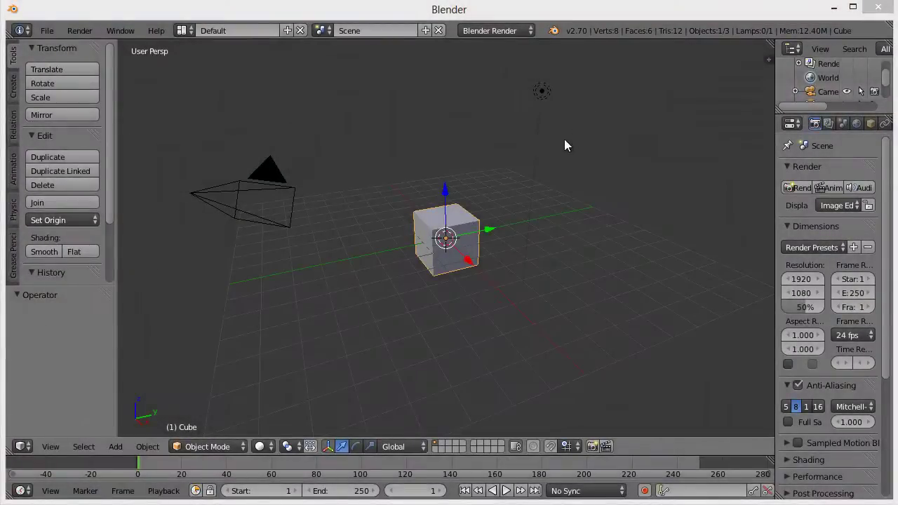
# Step: Select the lamp, cube and camera in turn and examine the default cube from several angles and distances
pyautogui.rightClick(534, 91)
pyautogui.rightClick(453, 226)
pyautogui.rightClick(256, 181)
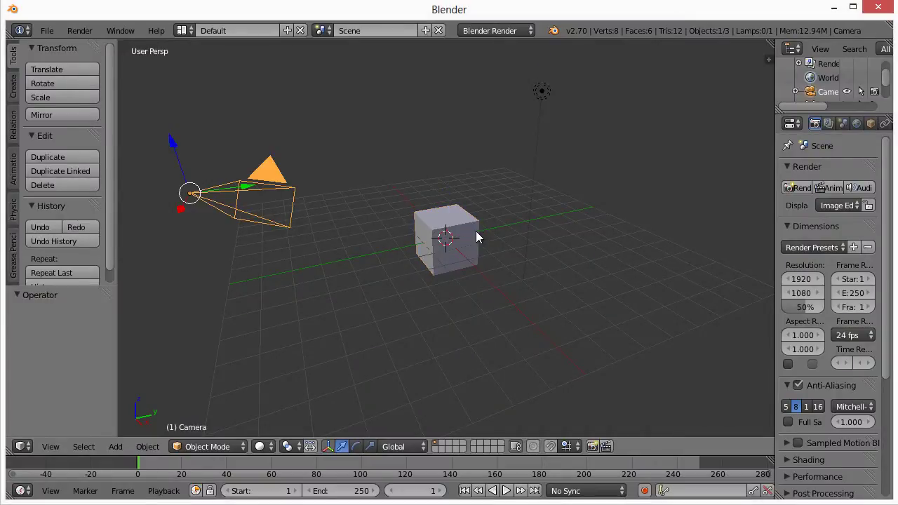
pyautogui.rightClick(449, 239)
pyautogui.moveTo(391, 249); pyautogui.dragTo(365, 283, button='middle')
pyautogui.scroll(5, 474, 313)
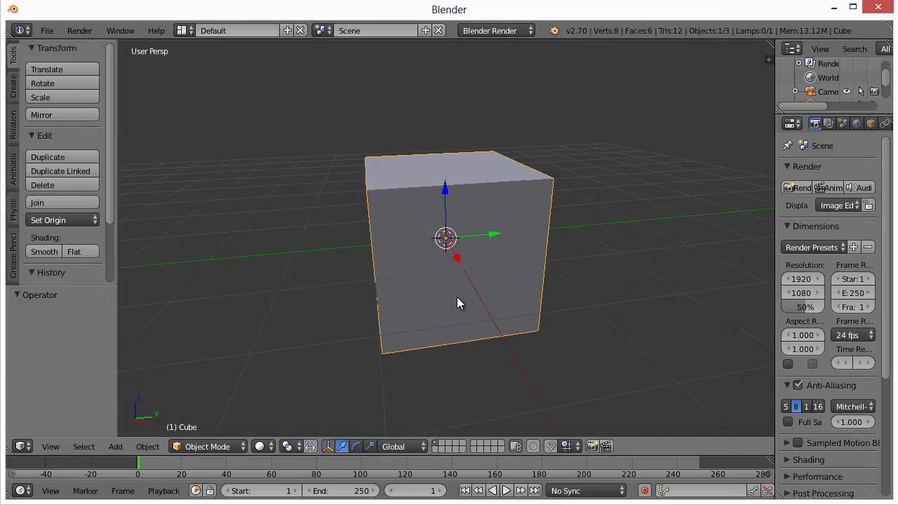
pyautogui.moveTo(426, 293); pyautogui.dragTo(484, 325, button='middle')
pyautogui.scroll(-5, 491, 316)
# Step: Start a new file with the default startup scene
pyautogui.click(47, 31)
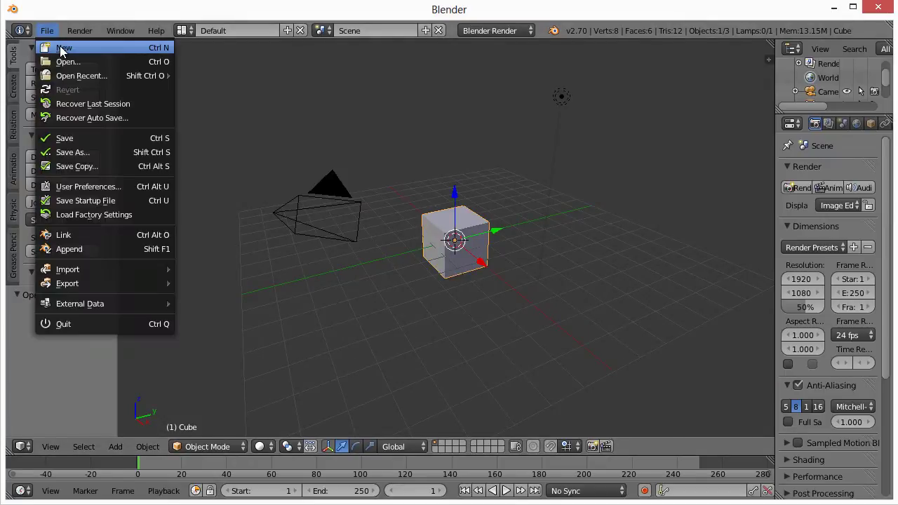
pyautogui.click(61, 47)
pyautogui.click(98, 59)
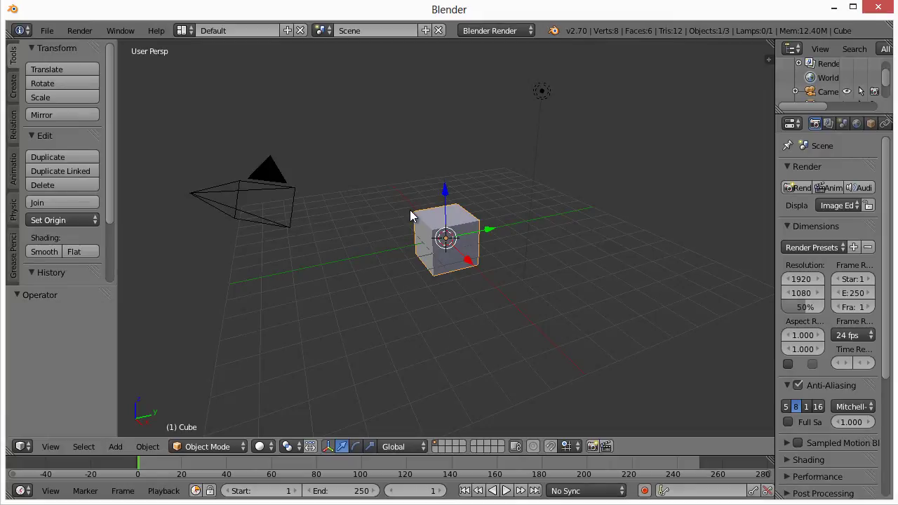
# Step: Delete the default cube and add a UV sphere mesh at the scene's centre
pyautogui.press('x')
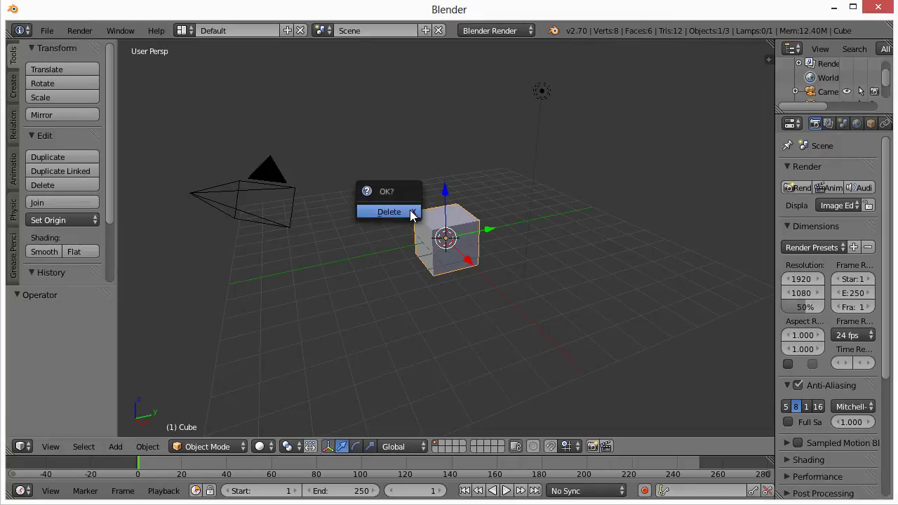
pyautogui.click(410, 211)
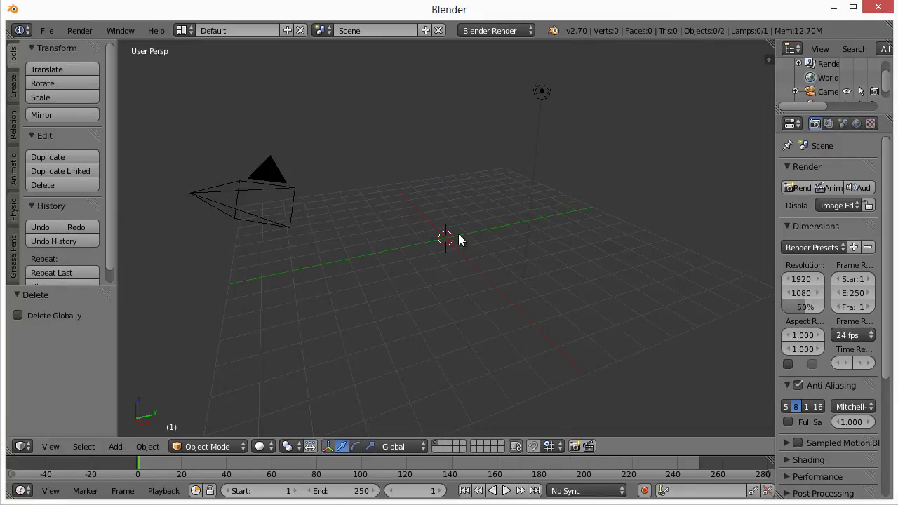
pyautogui.hotkey('shift', 'a')
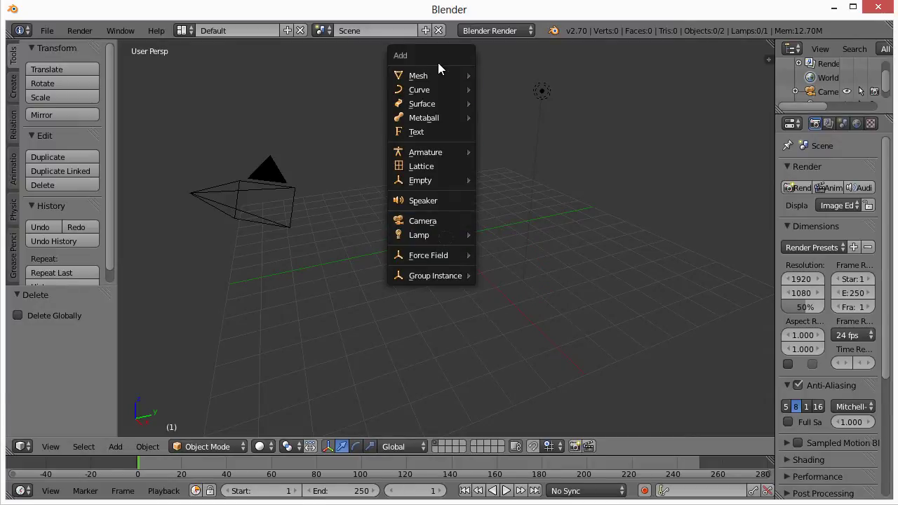
pyautogui.moveTo(440, 73)
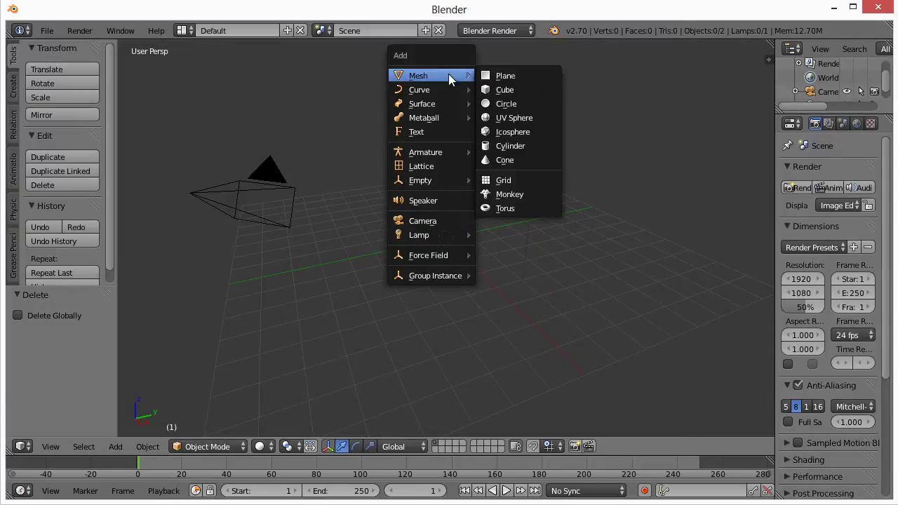
pyautogui.click(508, 118)
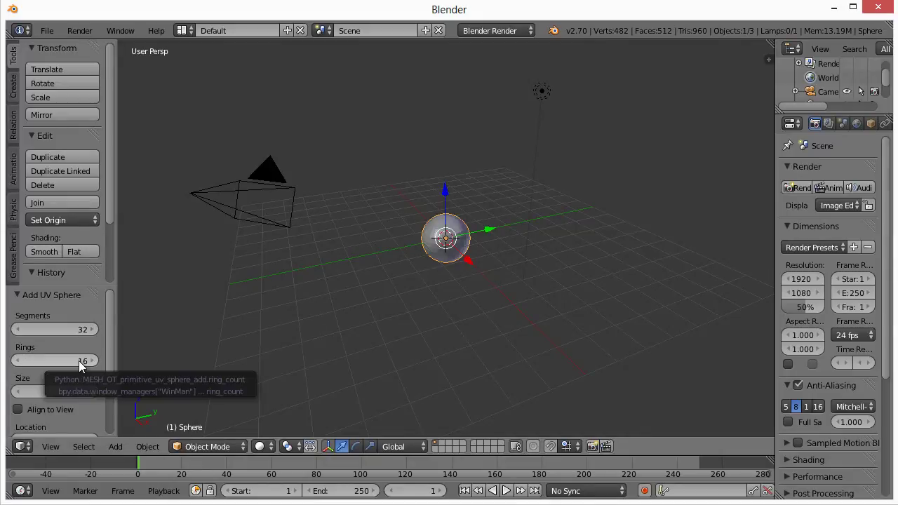
# Step: Widen the properties area and add a Subdivision Surface modifier to the sphere
pyautogui.moveTo(774, 170); pyautogui.dragTo(680, 172)
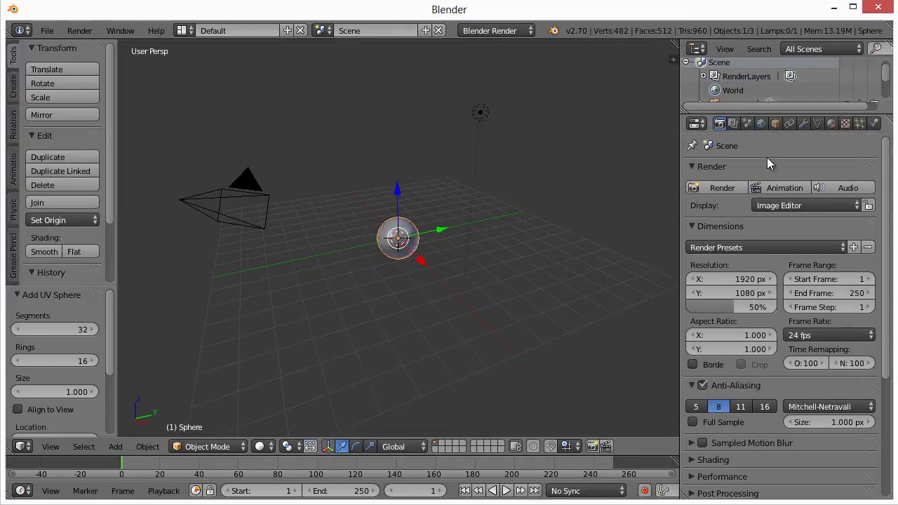
pyautogui.click(804, 125)
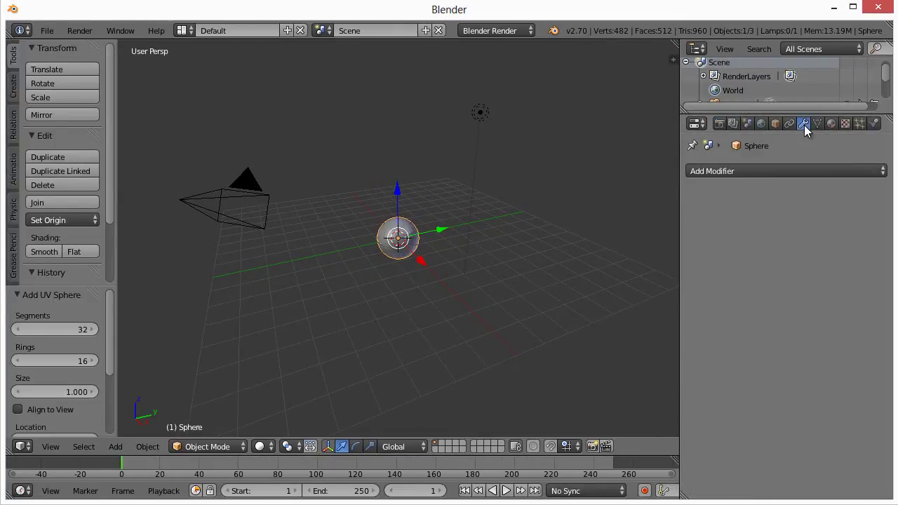
pyautogui.click(745, 170)
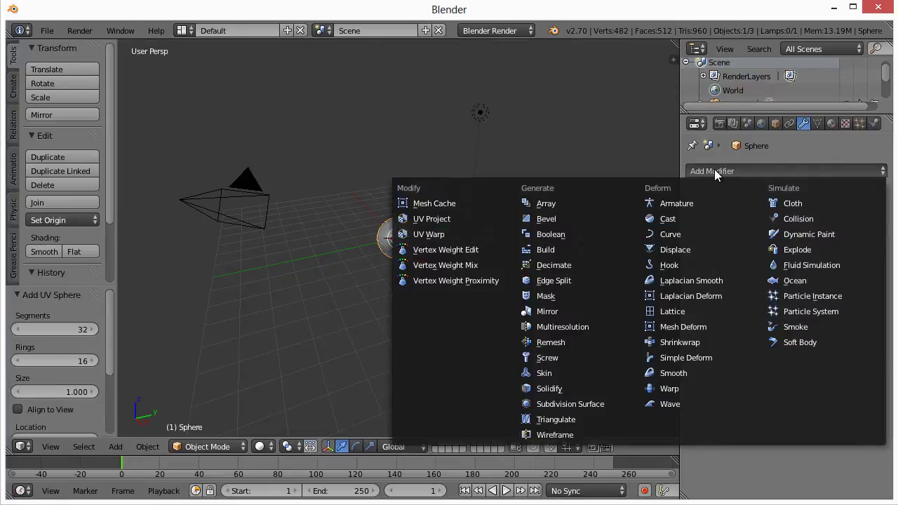
pyautogui.click(555, 403)
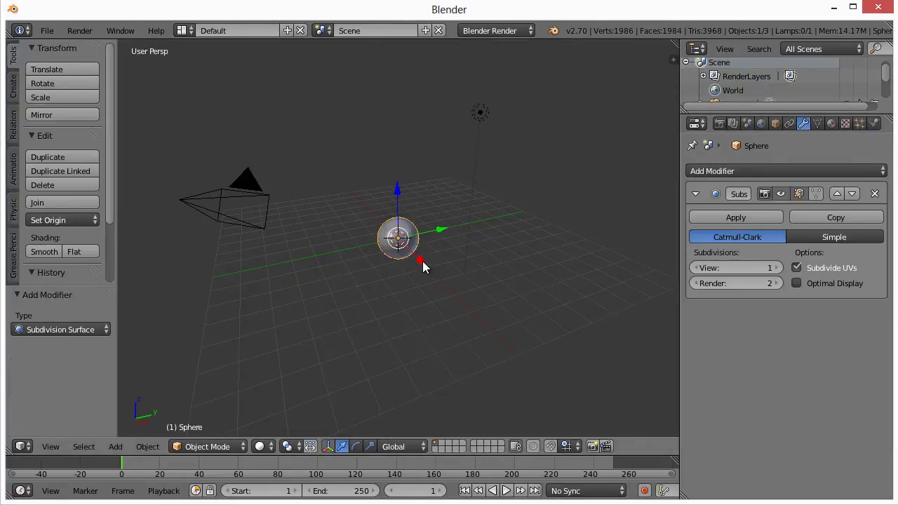
# Step: Set the modifier's subdivision levels to 4 for the view and 4 for rendering
pyautogui.scroll(5, 427, 247)
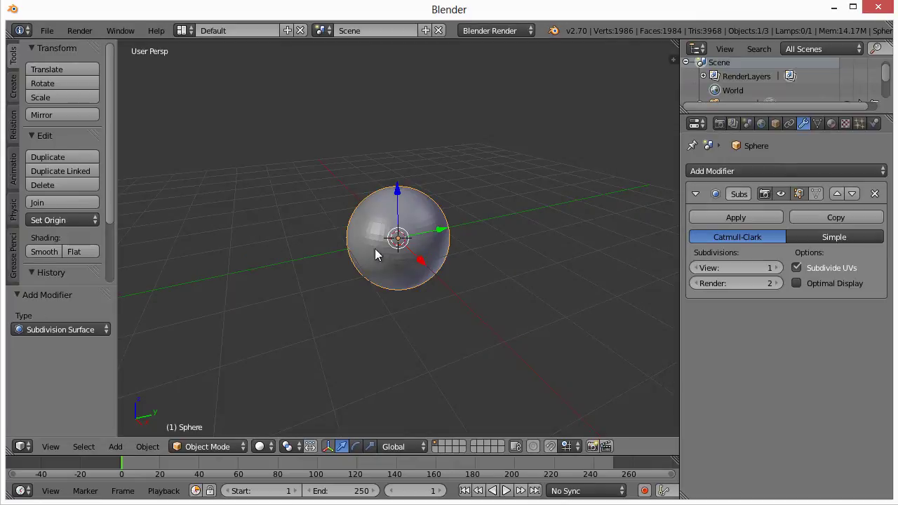
pyautogui.scroll(3, 399, 238)
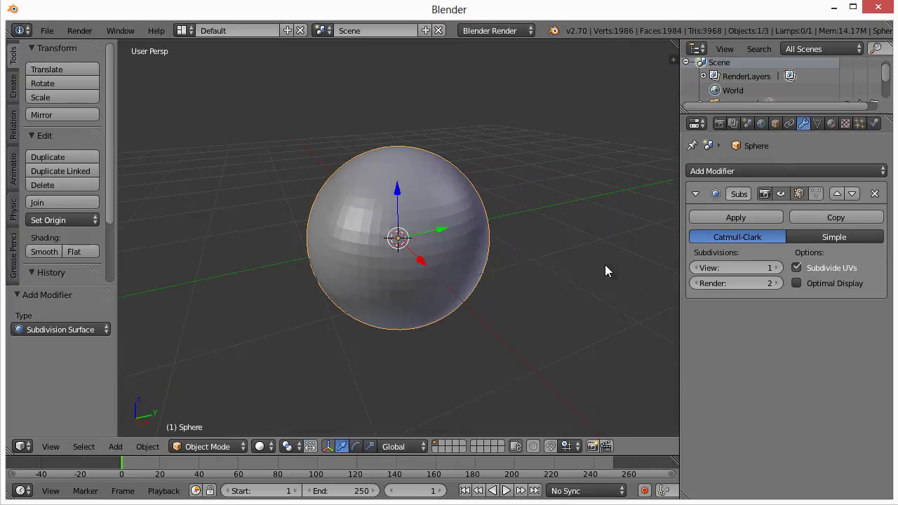
pyautogui.click(777, 284)
pyautogui.click(777, 268)
pyautogui.click(777, 268)
pyautogui.click(777, 268)
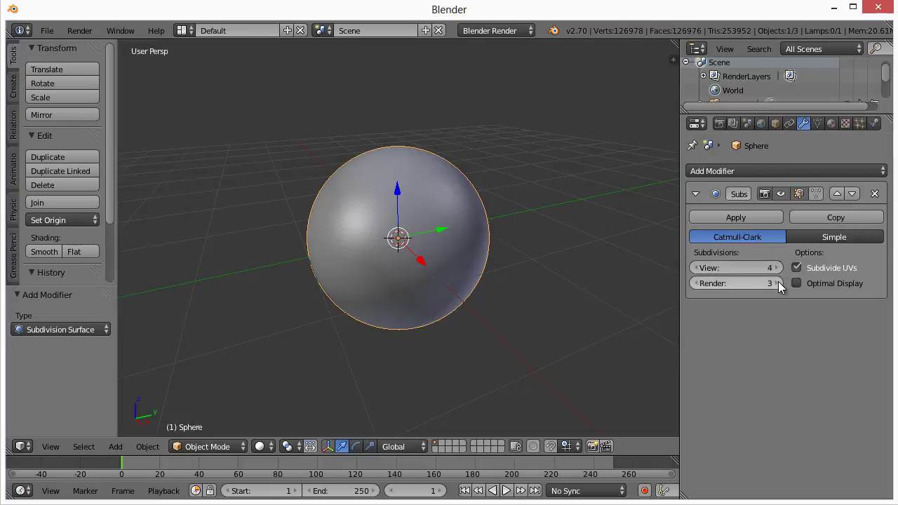
# Step: Shade the sphere smooth and apply its Subdivision Surface modifier
pyautogui.click(44, 252)
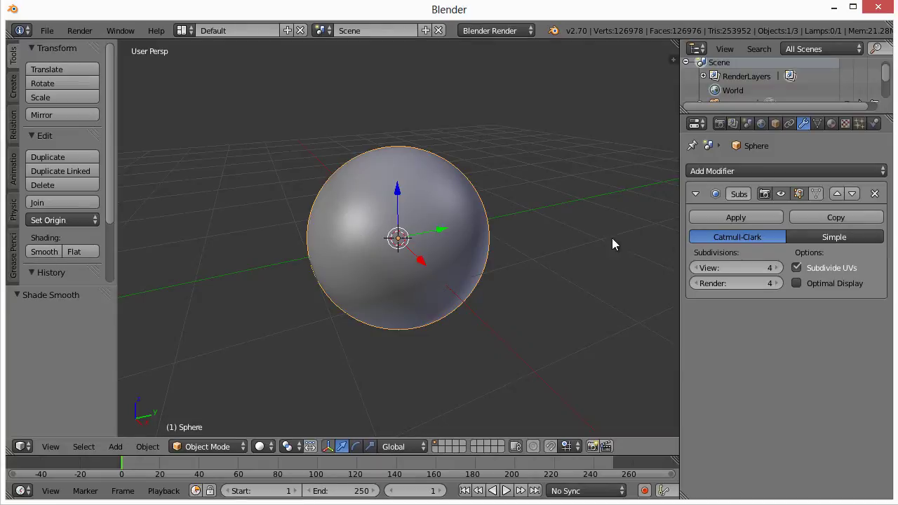
pyautogui.click(754, 215)
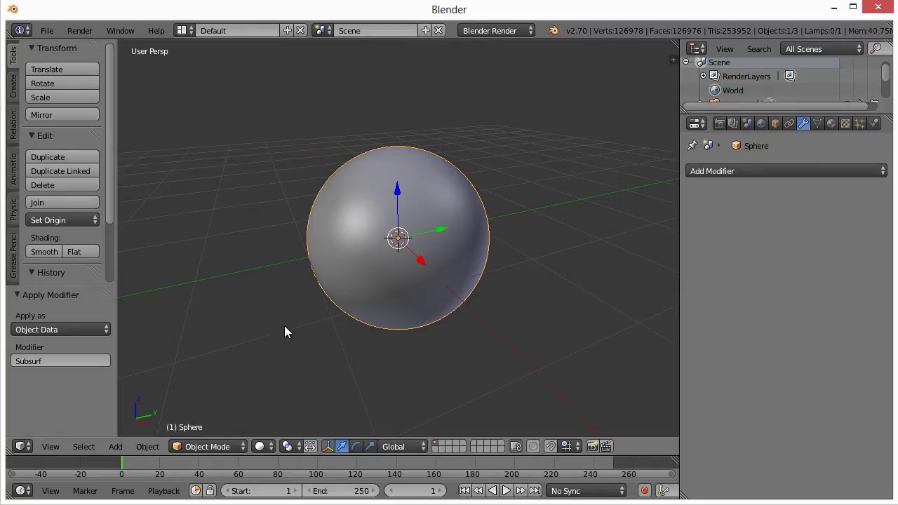
# Step: Enter Edit Mode on the sphere to work on its mesh
pyautogui.press('Tab')
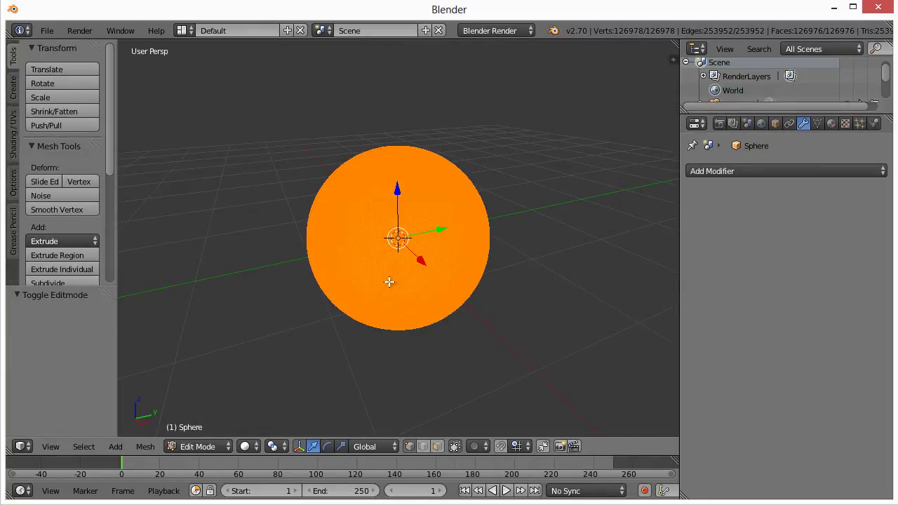
pyautogui.write('s2')
pyautogui.press('Return')
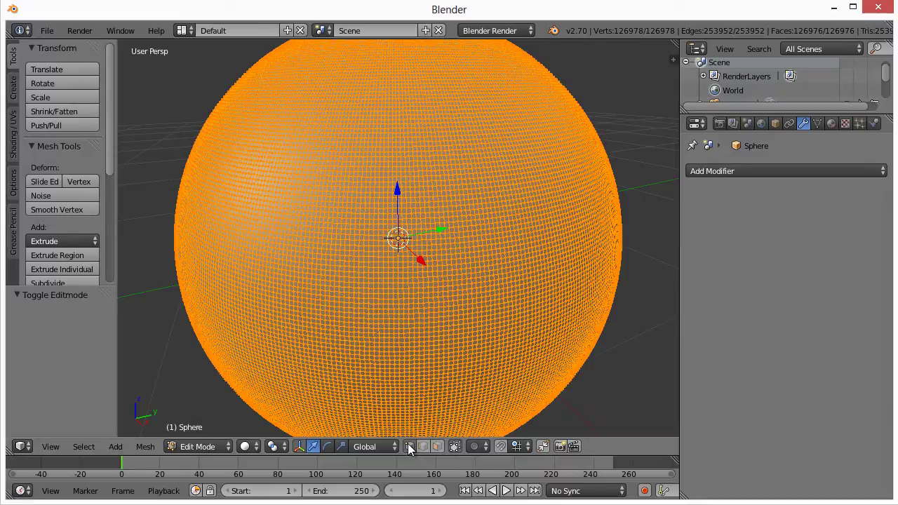
# Step: Try pulling a single vertex on the sphere's front out about 0.25 along the X axis and undo the move
pyautogui.rightClick(324, 228)
pyautogui.rightClick(344, 233)
pyautogui.rightClick(354, 256)
pyautogui.press('g')
pyautogui.click(407, 343)
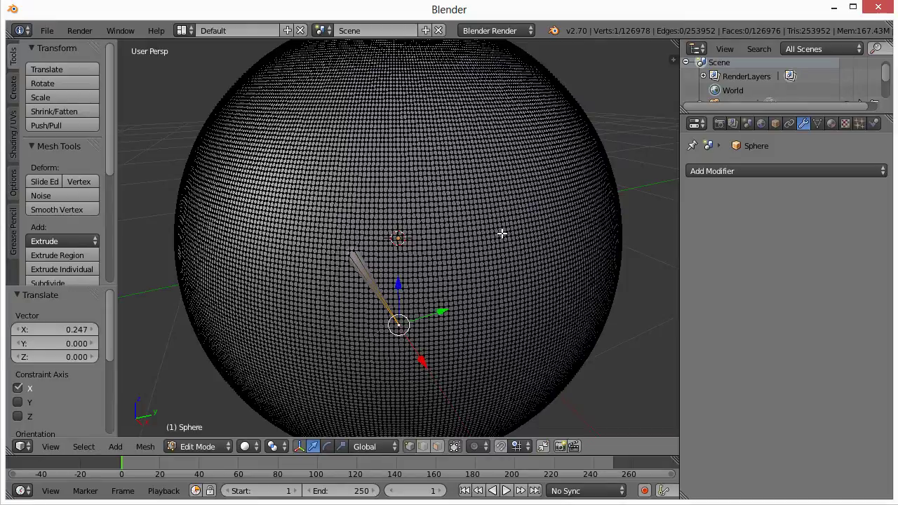
pyautogui.hotkey('ctrl', 'z')
# Step: Try selecting one edge in edge mode and pulling one face about 0.34 along X in face mode, and undo the move
pyautogui.click(424, 447)
pyautogui.rightClick(395, 253)
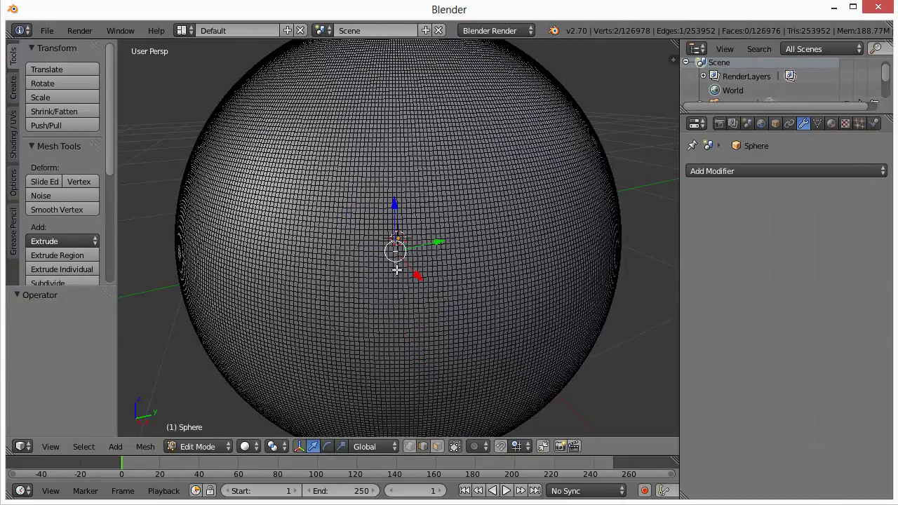
pyautogui.click(437, 447)
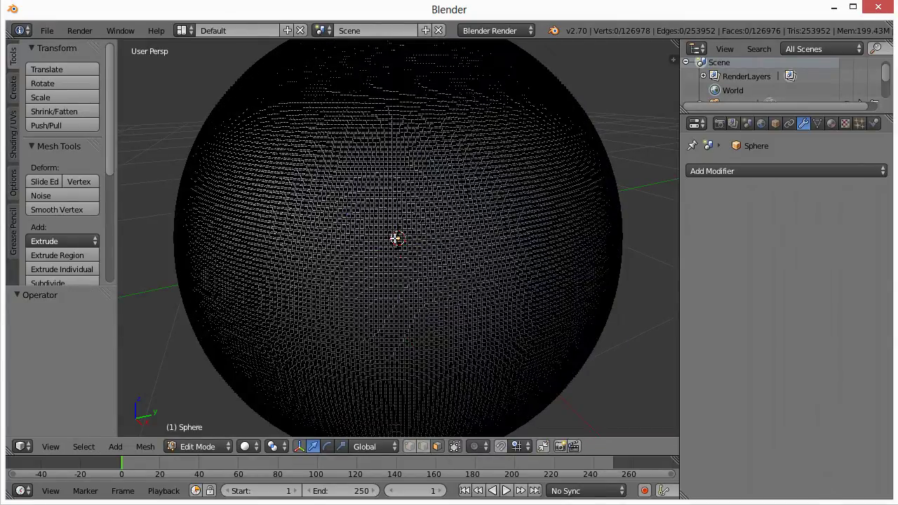
pyautogui.rightClick(382, 244)
pyautogui.press('g')
pyautogui.press('x')
pyautogui.click(510, 261)
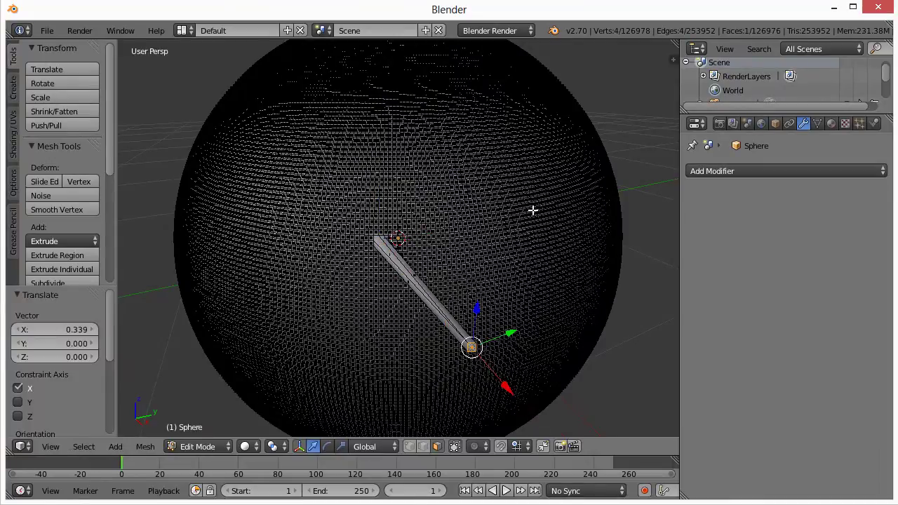
pyautogui.hotkey('ctrl', 'z')
# Step: Return to vertex selection mode and deselect the sphere's entire mesh
pyautogui.scroll(-3, 456, 252)
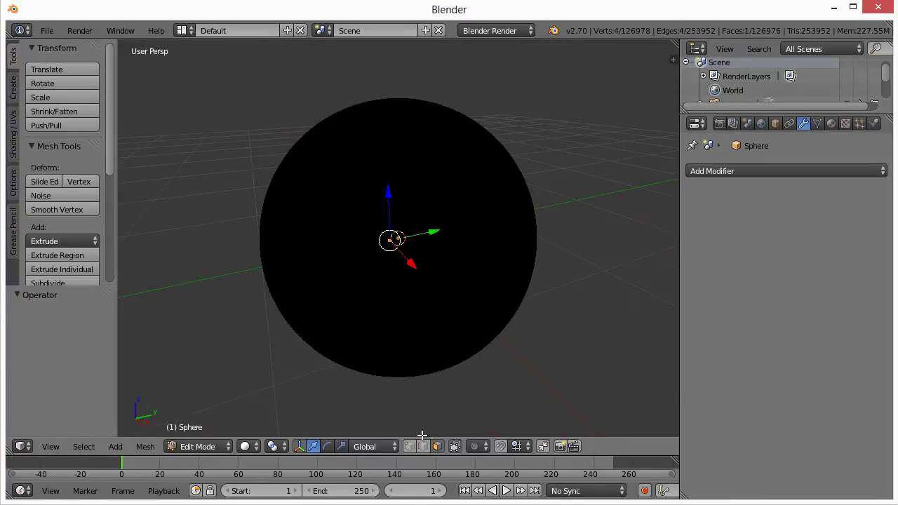
pyautogui.scroll(1, 454, 339)
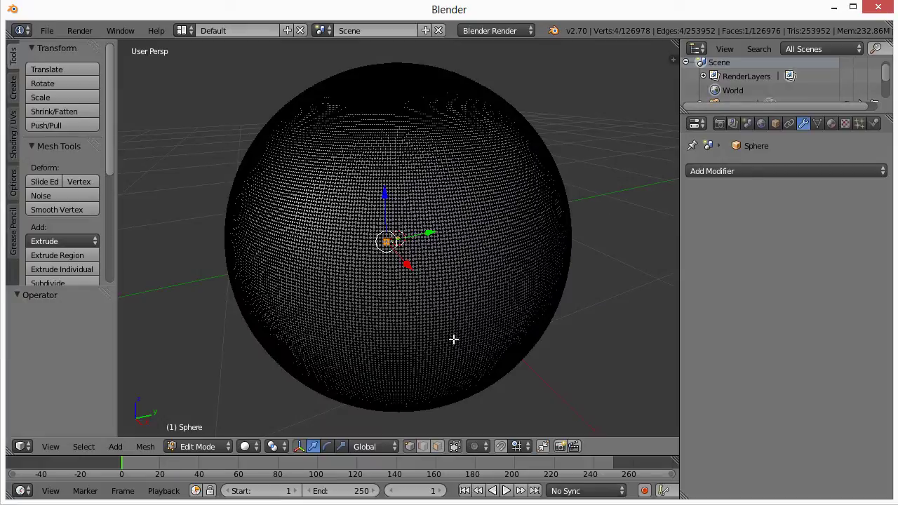
pyautogui.press('a')
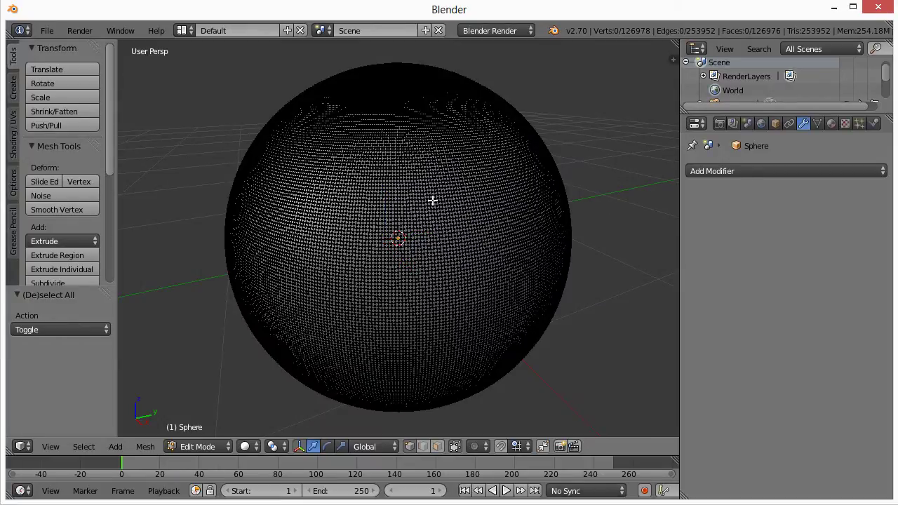
pyautogui.press('a')
pyautogui.press('a')
pyautogui.press('a')
pyautogui.scroll(-1, 365, 263)
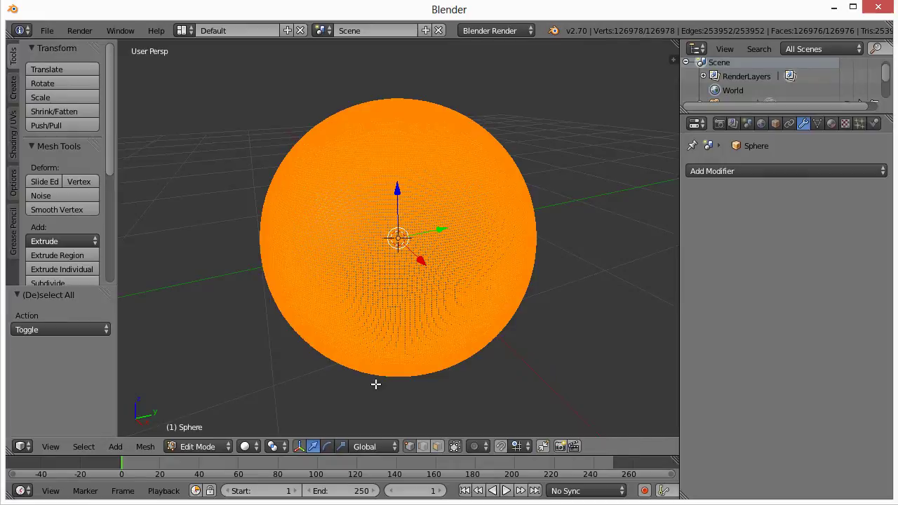
pyautogui.press('a')
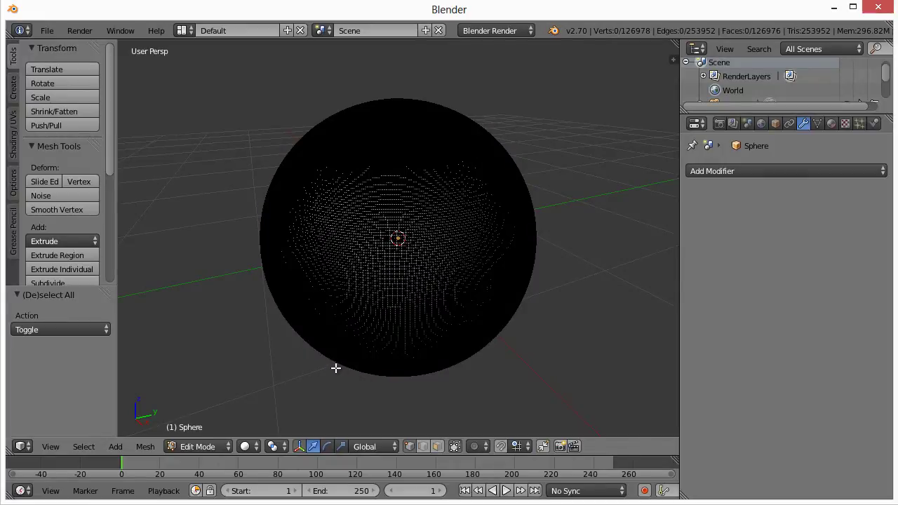
# Step: Try lasso-selecting a heart-shaped area on the sphere's visible side and undo the selection
pyautogui.moveTo(339, 367)
pyautogui.keyDown('ctrl'); pyautogui.mouseDown()
pyautogui.moveTo(389, 355)
pyautogui.moveTo(455, 308)
pyautogui.moveTo(476, 257)
pyautogui.moveTo(469, 205)
pyautogui.moveTo(387, 194)
pyautogui.moveTo(348, 270)
pyautogui.moveTo(337, 236)
pyautogui.moveTo(292, 250)
pyautogui.moveTo(290, 297)
pyautogui.moveTo(347, 376)
pyautogui.mouseUp(); pyautogui.keyUp('ctrl')
pyautogui.moveTo(320, 381); pyautogui.dragTo(220, 334, button='middle')
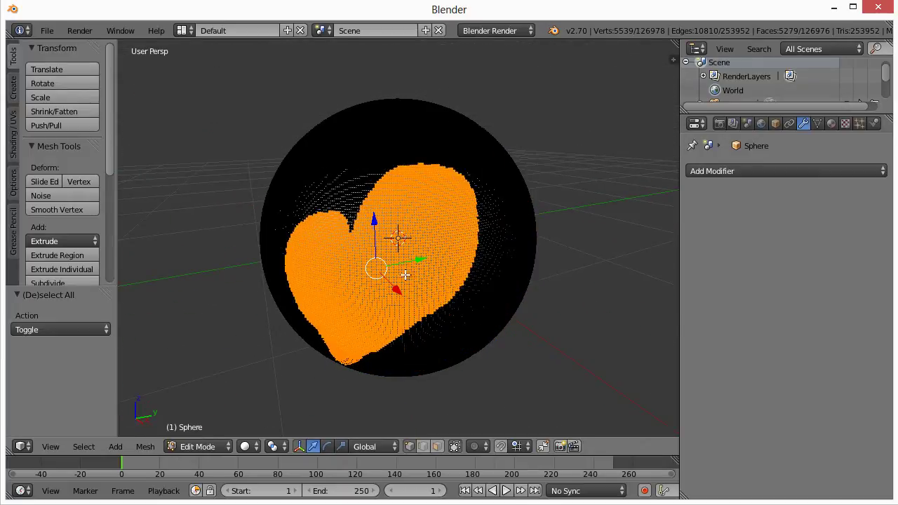
pyautogui.hotkey('ctrl', 'z')
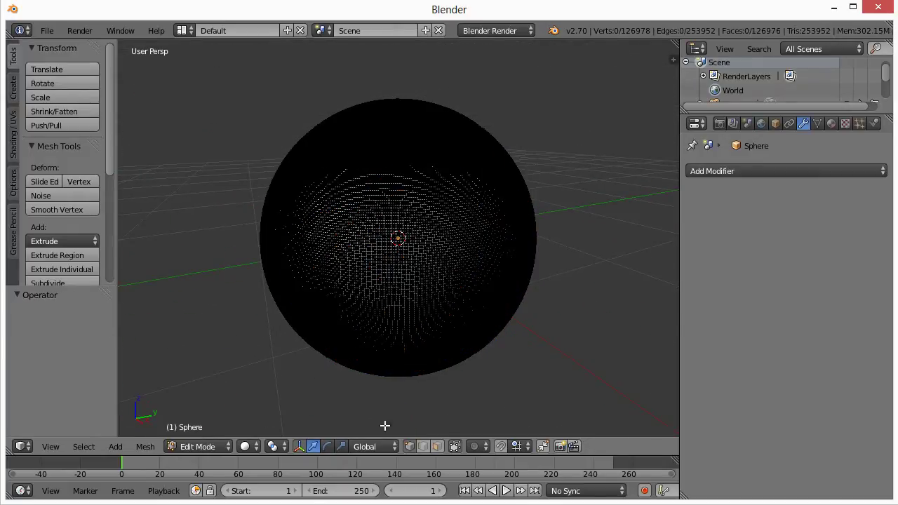
# Step: Turn off limiting selection to visible geometry, try a lasso selection through the sphere and deselect it
pyautogui.click(448, 447)
pyautogui.click(453, 447)
pyautogui.moveTo(358, 378)
pyautogui.keyDown('ctrl'); pyautogui.mouseDown()
pyautogui.moveTo(486, 301)
pyautogui.moveTo(421, 271)
pyautogui.moveTo(362, 201)
pyautogui.moveTo(376, 375)
pyautogui.mouseUp(); pyautogui.keyUp('ctrl')
pyautogui.moveTo(400, 389); pyautogui.dragTo(270, 376, button='middle')
pyautogui.press('a')
pyautogui.moveTo(379, 369)
pyautogui.mouseDown(button='middle')
pyautogui.moveTo(409, 374)
pyautogui.moveTo(394, 379)
pyautogui.mouseUp(button='middle')
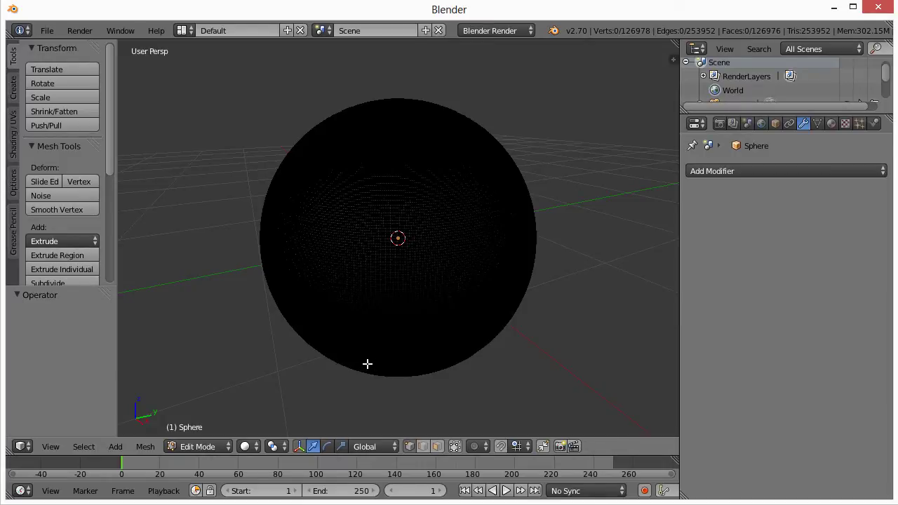
# Step: Lasso-select a heart shape all the way through the sphere and extend the selection to fill out its left edge
pyautogui.moveTo(417, 346)
pyautogui.keyDown('ctrl'); pyautogui.mouseDown()
pyautogui.moveTo(477, 301)
pyautogui.moveTo(495, 260)
pyautogui.moveTo(487, 213)
pyautogui.moveTo(449, 203)
pyautogui.moveTo(400, 234)
pyautogui.moveTo(397, 256)
pyautogui.moveTo(393, 233)
pyautogui.moveTo(363, 208)
pyautogui.moveTo(320, 218)
pyautogui.moveTo(306, 248)
pyautogui.moveTo(312, 285)
pyautogui.moveTo(373, 366)
pyautogui.mouseUp(); pyautogui.keyUp('ctrl')
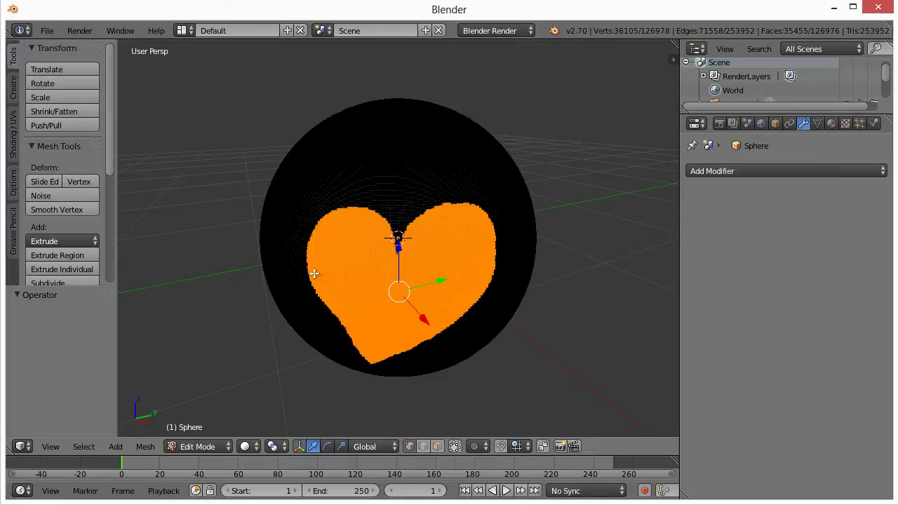
pyautogui.moveTo(311, 267)
pyautogui.keyDown('ctrl'); pyautogui.mouseDown()
pyautogui.moveTo(333, 324)
pyautogui.moveTo(358, 348)
pyautogui.moveTo(377, 327)
pyautogui.moveTo(340, 282)
pyautogui.mouseUp(); pyautogui.keyUp('ctrl')
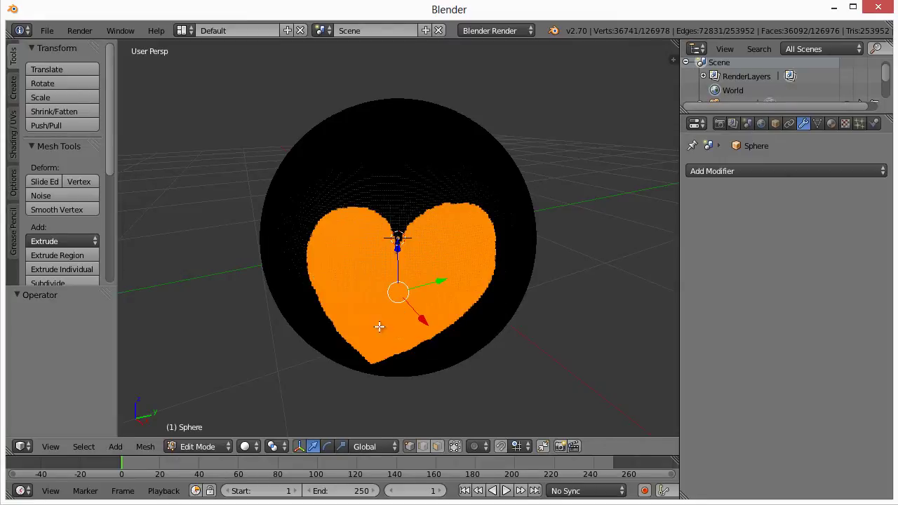
pyautogui.moveTo(260, 357)
pyautogui.mouseDown(button='middle')
pyautogui.moveTo(453, 355)
pyautogui.moveTo(306, 353)
pyautogui.moveTo(468, 295)
pyautogui.moveTo(512, 239)
pyautogui.moveTo(324, 341)
pyautogui.moveTo(252, 354)
pyautogui.mouseUp(button='middle')
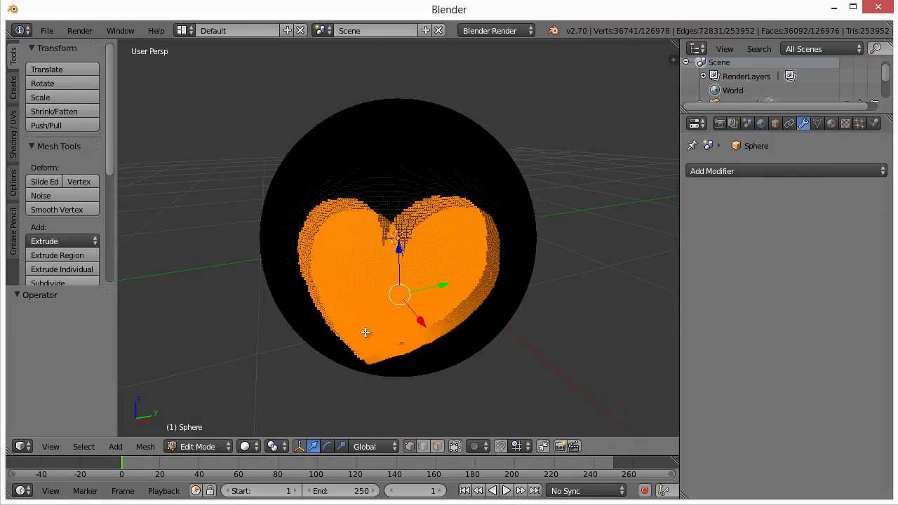
# Step: Separate the selected heart-shaped region from the sphere into its own object and delete that object, leaving a heart cut-out
pyautogui.press('p')
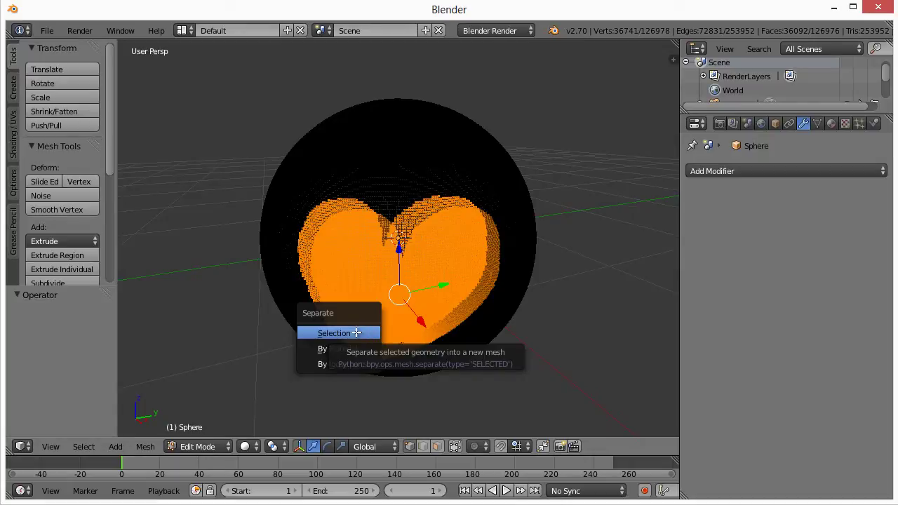
pyautogui.click(346, 334)
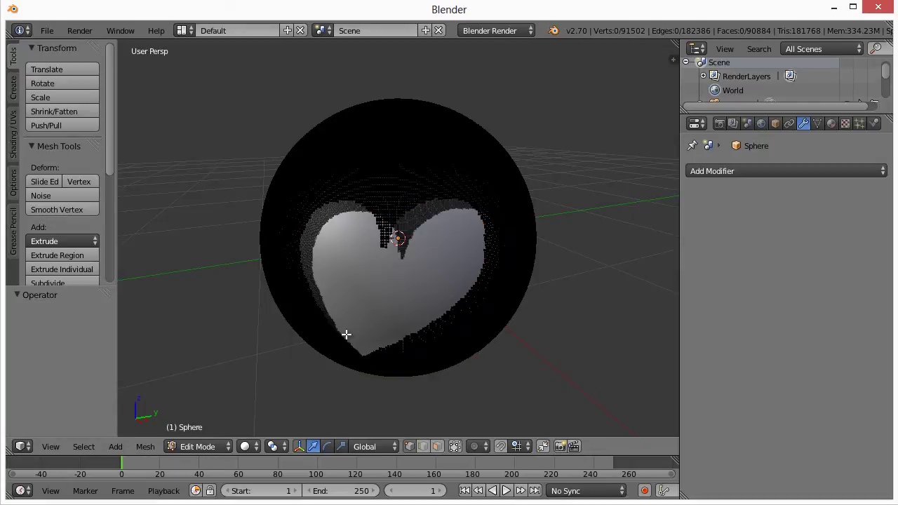
pyautogui.press('Tab')
pyautogui.rightClick(387, 317)
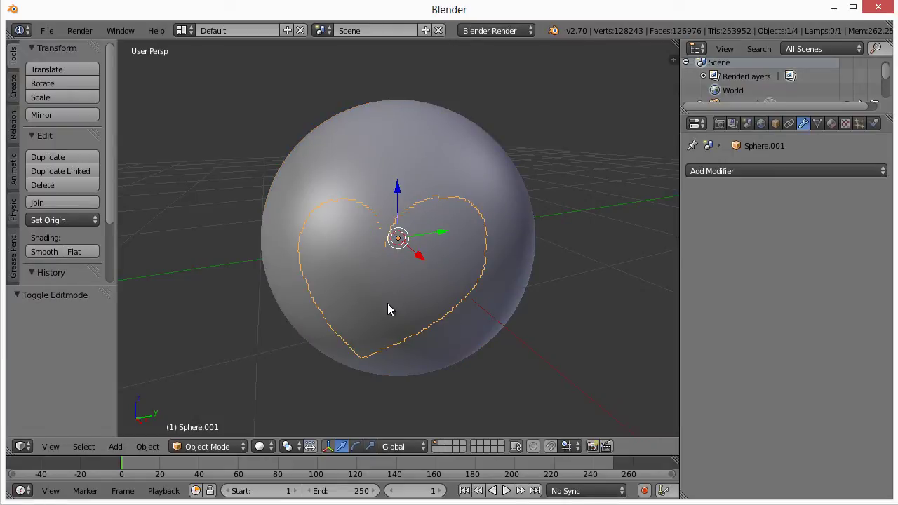
pyautogui.press('x')
pyautogui.click(343, 288)
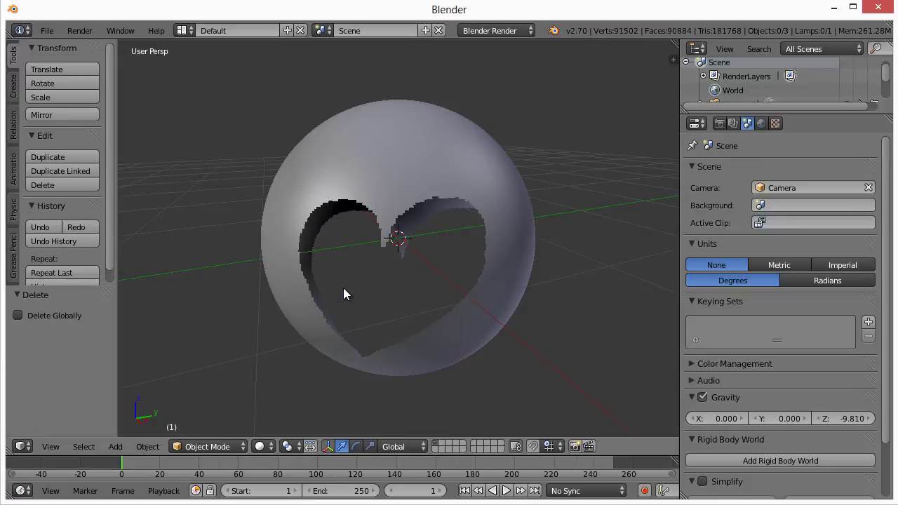
pyautogui.moveTo(343, 288); pyautogui.dragTo(361, 302, button='middle')
pyautogui.moveTo(356, 302); pyautogui.dragTo(371, 301, button='middle')
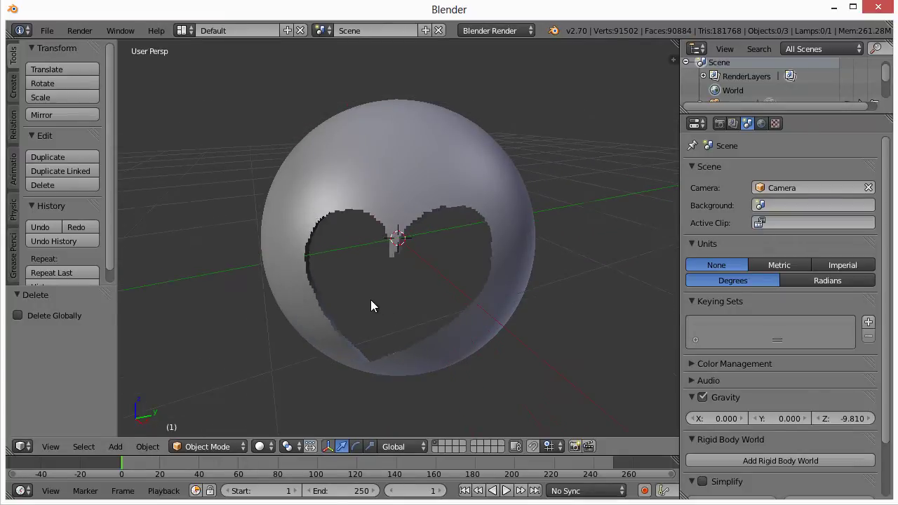
# Step: Select the sphere with the heart cut-out and switch the render engine to Cycles Render
pyautogui.rightClick(494, 154)
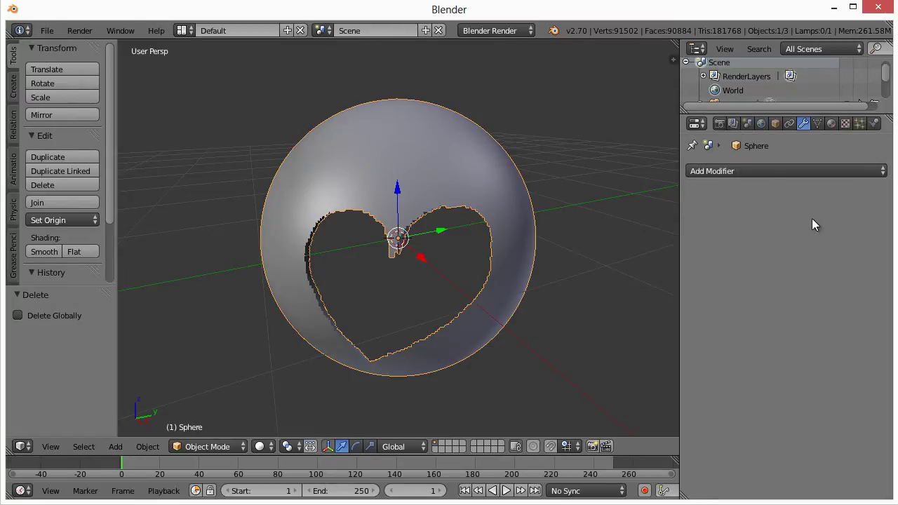
pyautogui.click(859, 129)
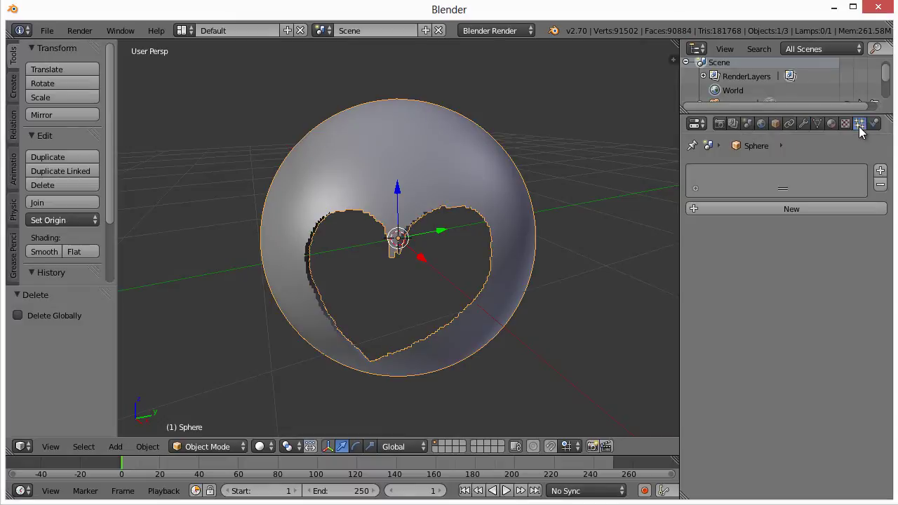
pyautogui.click(472, 33)
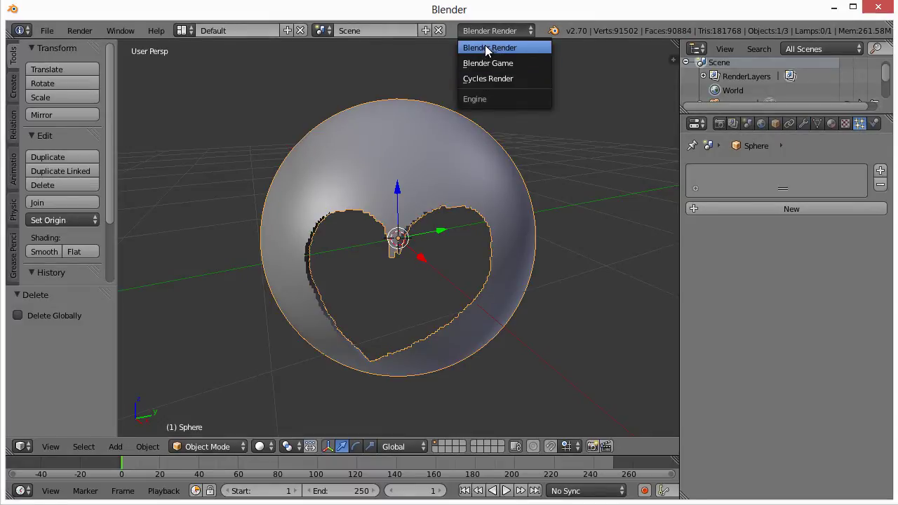
pyautogui.click(491, 80)
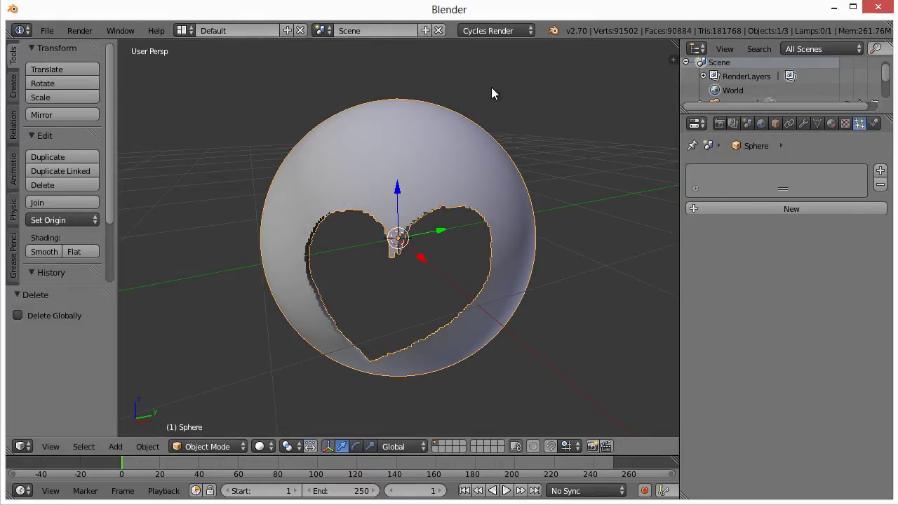
# Step: Add a particle system to the sphere and set its type to Hair
pyautogui.click(747, 206)
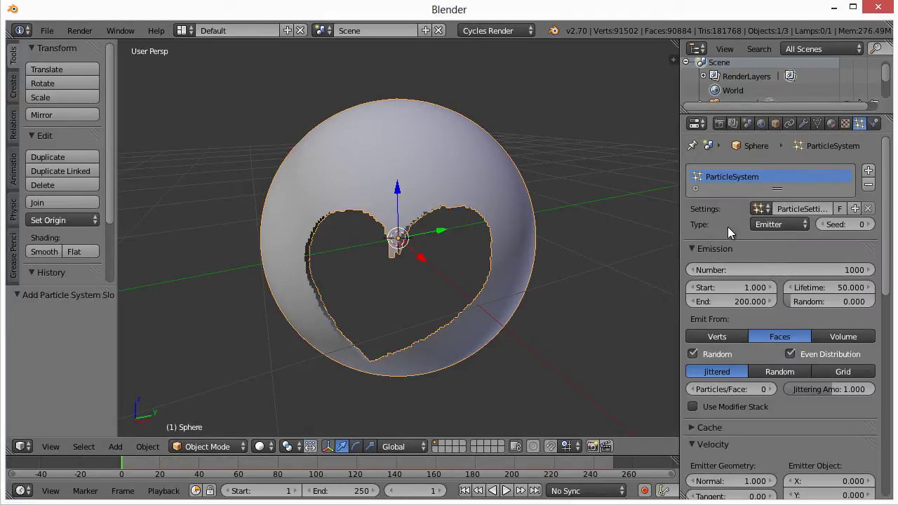
pyautogui.click(765, 225)
pyautogui.click(763, 206)
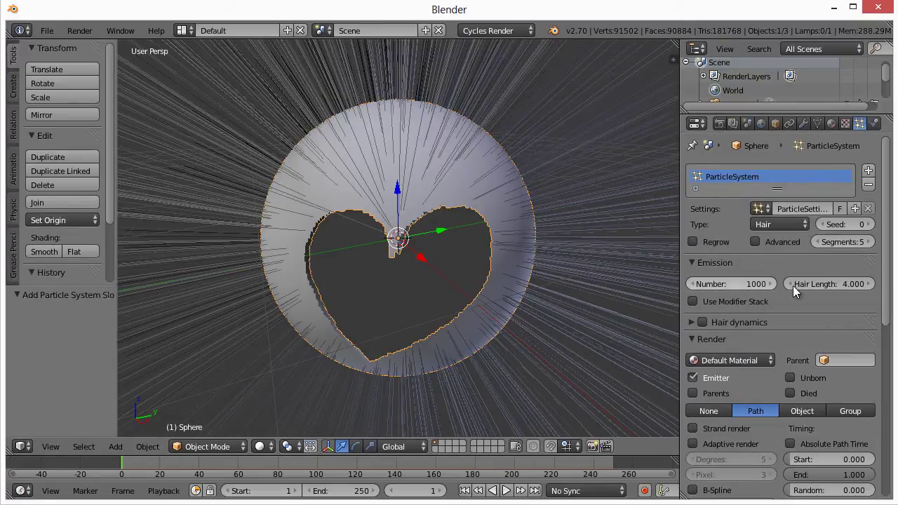
# Step: Set the particle system's hair length to 0 and the number of hairs to 200000
pyautogui.click(837, 284)
pyautogui.write('0')
pyautogui.press('Return')
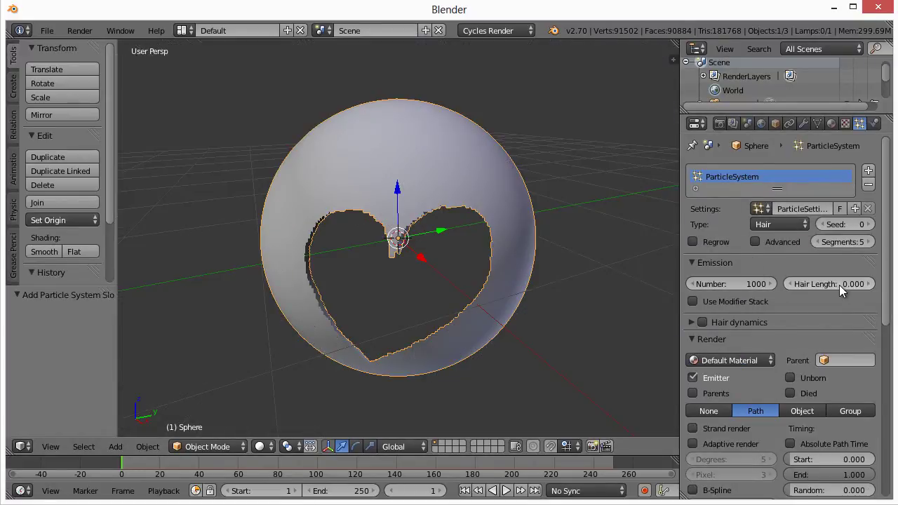
pyautogui.click(742, 283)
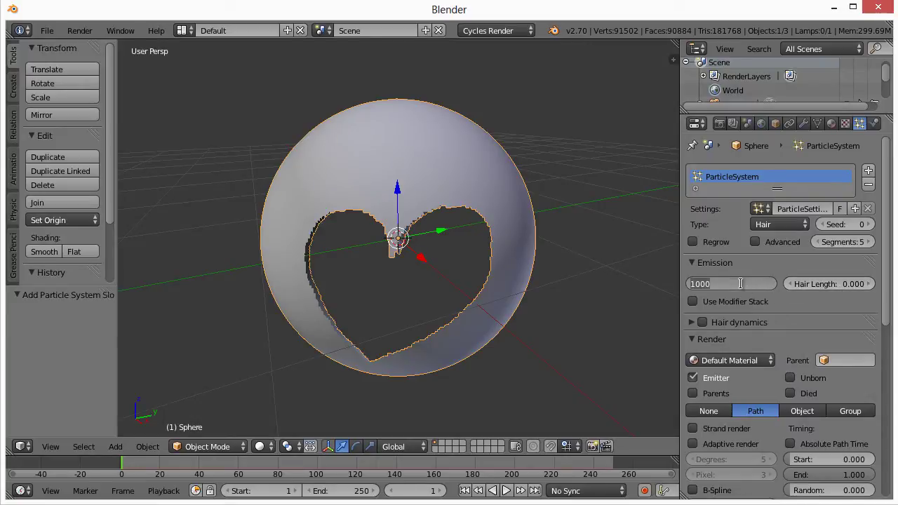
pyautogui.write('200')
pyautogui.press('Return')
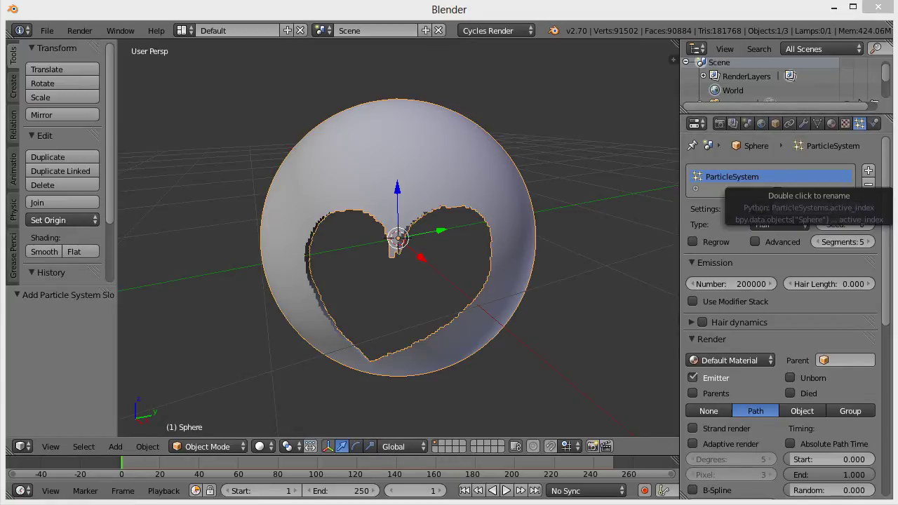
# Step: Switch to the browser, examine the "Making grass in Cycles" tutorial and its material node setup, and return to Blender
pyautogui.hotkey('alt', 'Tab')
pyautogui.moveTo(491, 101); pyautogui.dragTo(240, 26)
pyautogui.moveTo(888, 287); pyautogui.dragTo(885, 61)
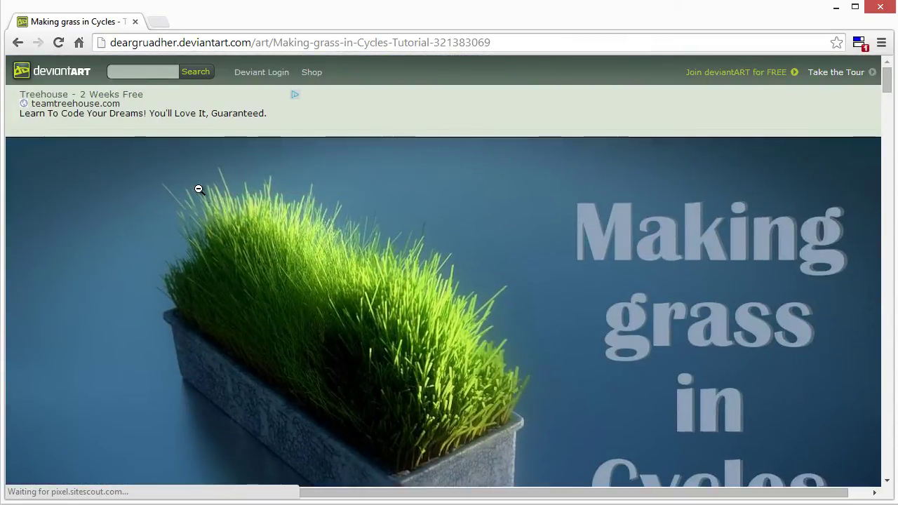
pyautogui.click(196, 190)
pyautogui.scroll(-3, 143, 327)
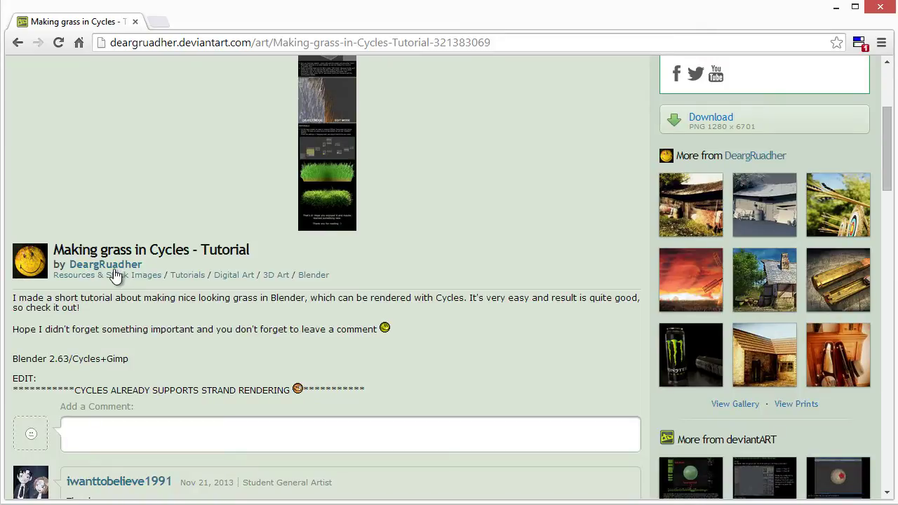
pyautogui.scroll(2, 330, 230)
pyautogui.click(329, 208)
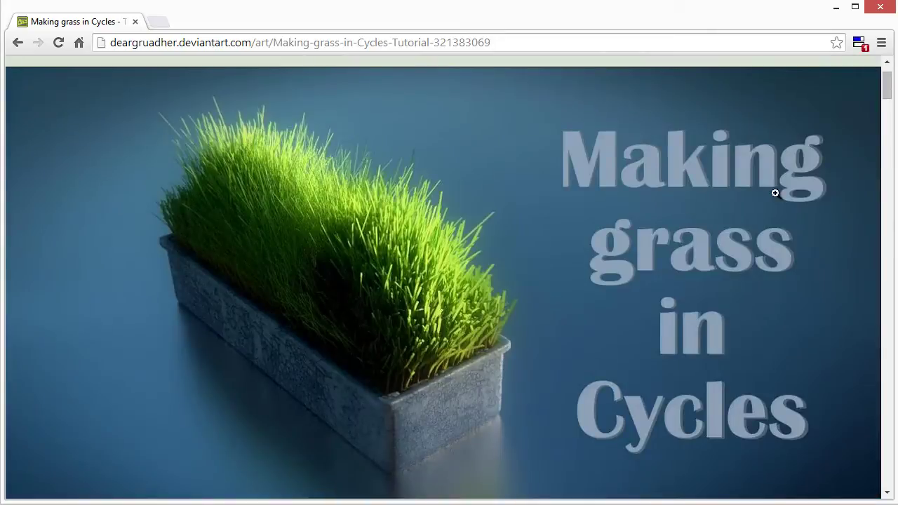
pyautogui.moveTo(890, 96); pyautogui.dragTo(865, 289)
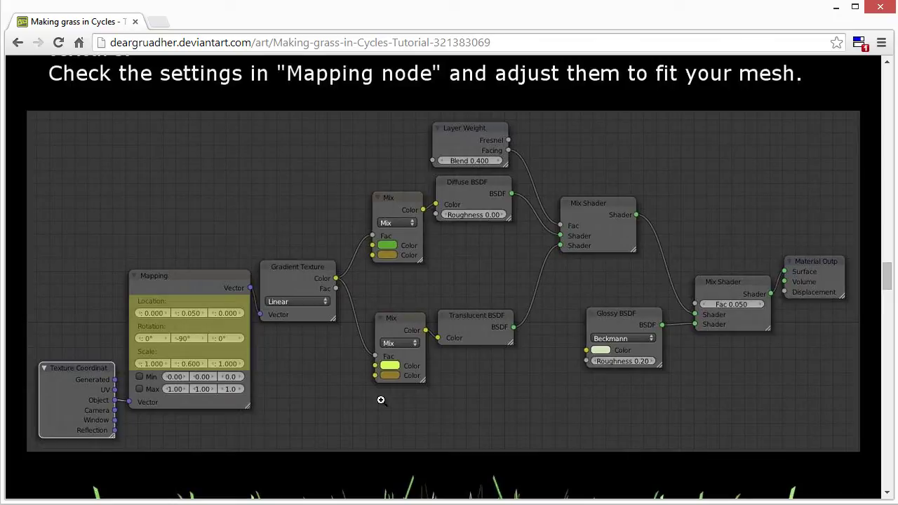
pyautogui.click(835, 7)
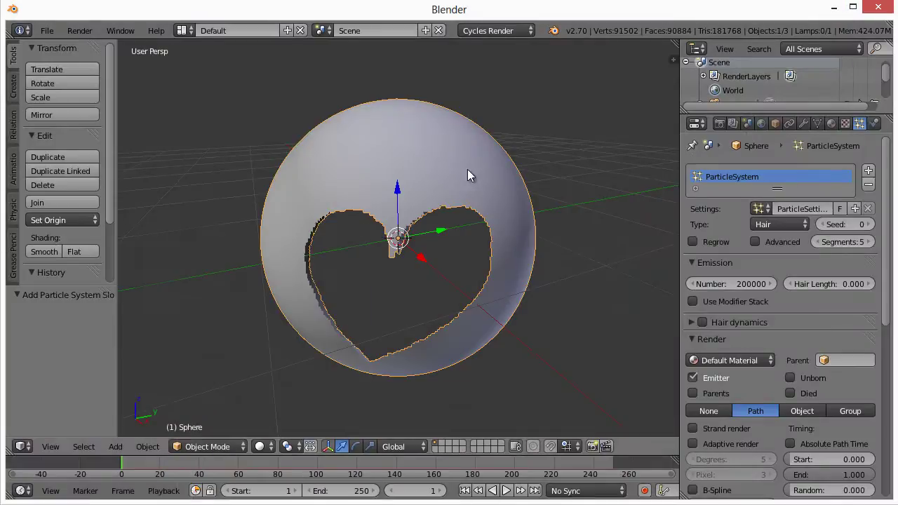
# Step: Change the 3D view's shading to Rendered to preview the sphere in Cycles
pyautogui.scroll(-1, 794, 318)
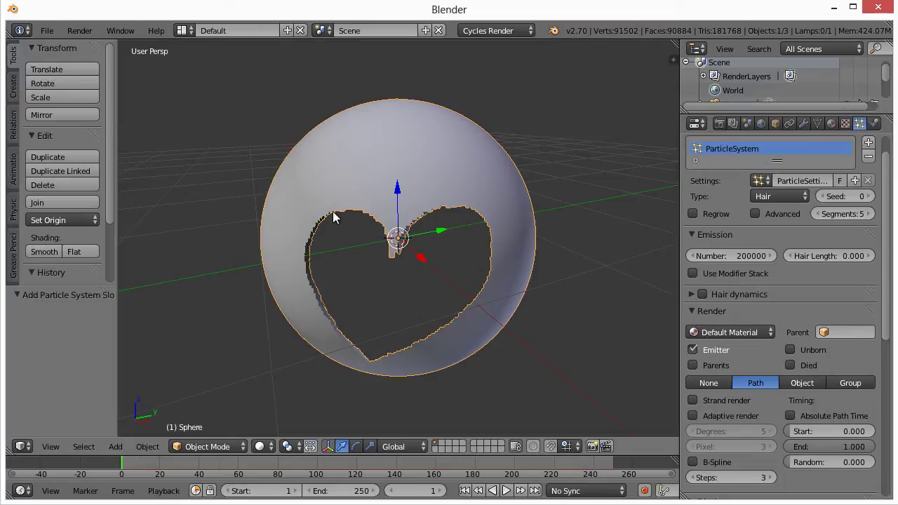
pyautogui.click(261, 446)
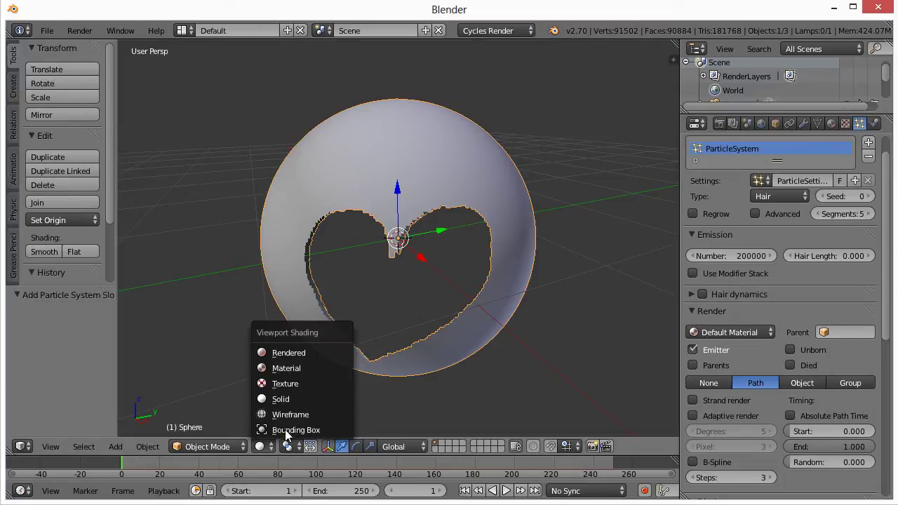
pyautogui.click(278, 354)
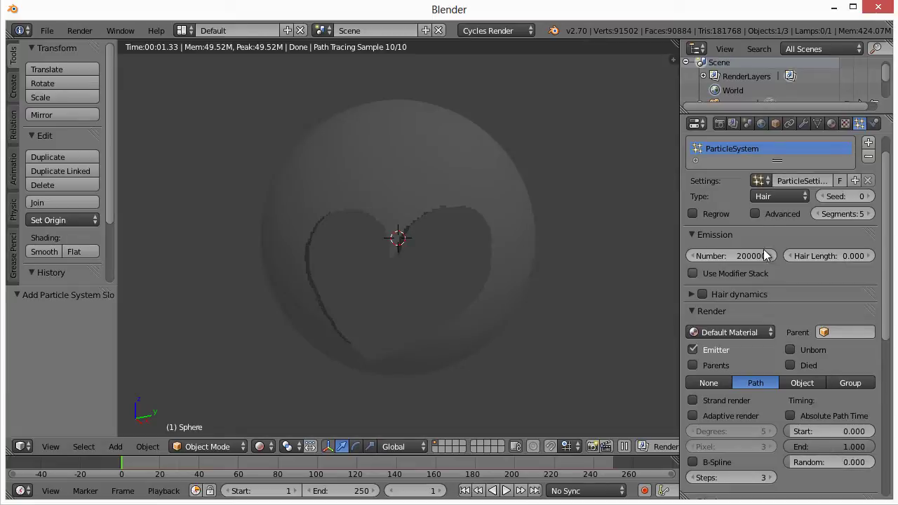
# Step: Enable the advanced hair settings and set the random velocity to 0.01
pyautogui.click(752, 214)
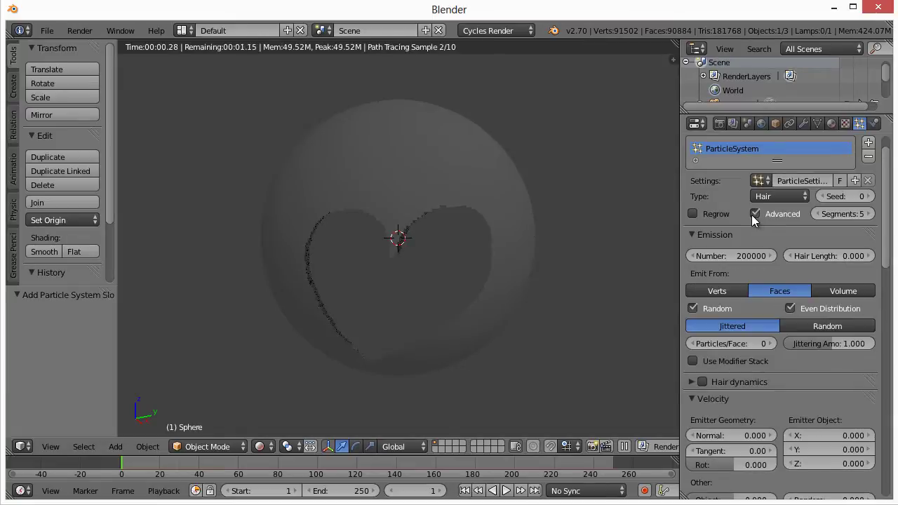
pyautogui.scroll(-1, 829, 414)
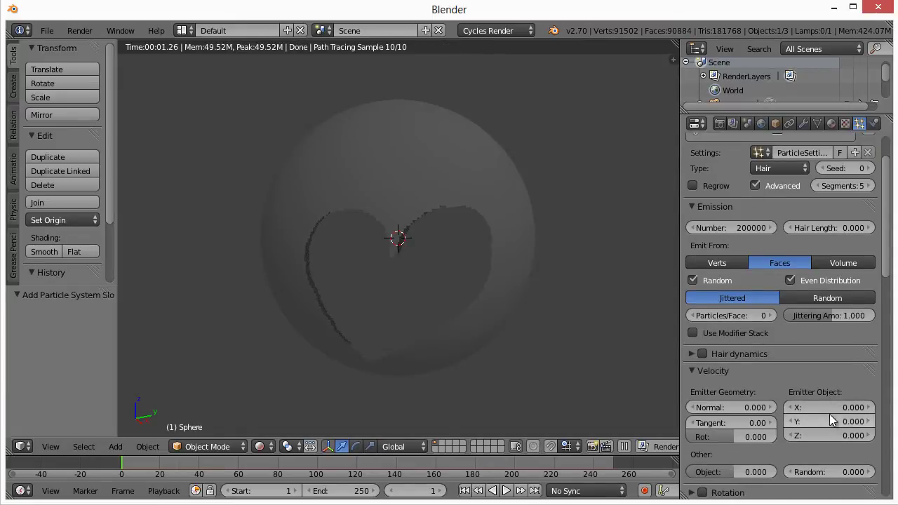
pyautogui.scroll(-1, 831, 421)
pyautogui.click(833, 444)
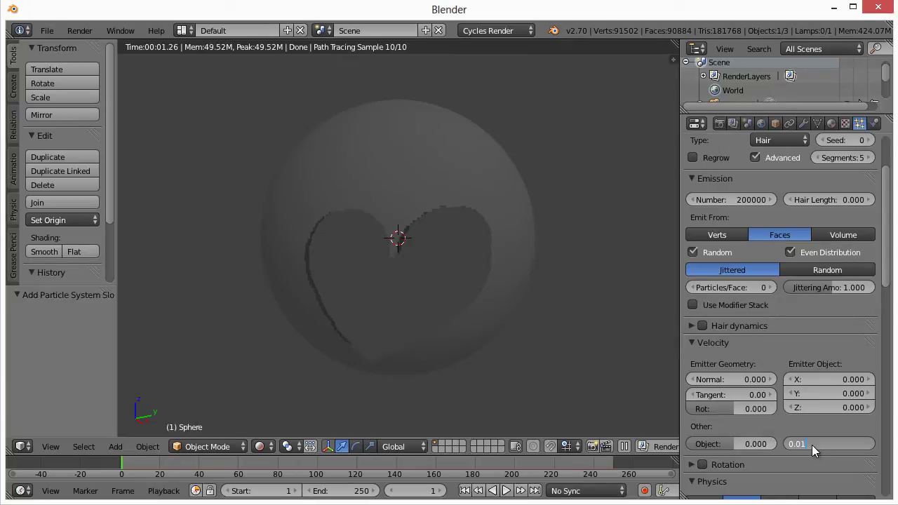
pyautogui.press('Return')
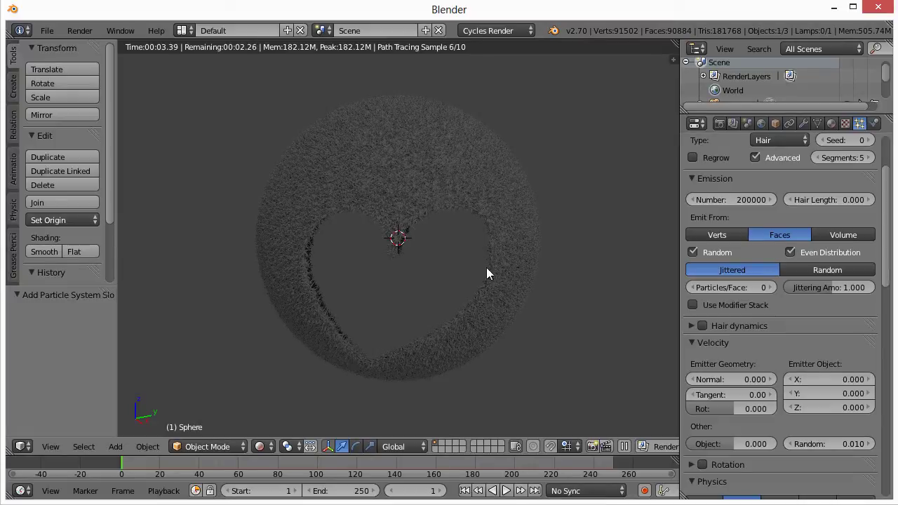
# Step: Set the root thickness in the Cycles hair settings to 0.5
pyautogui.moveTo(887, 249); pyautogui.dragTo(887, 460)
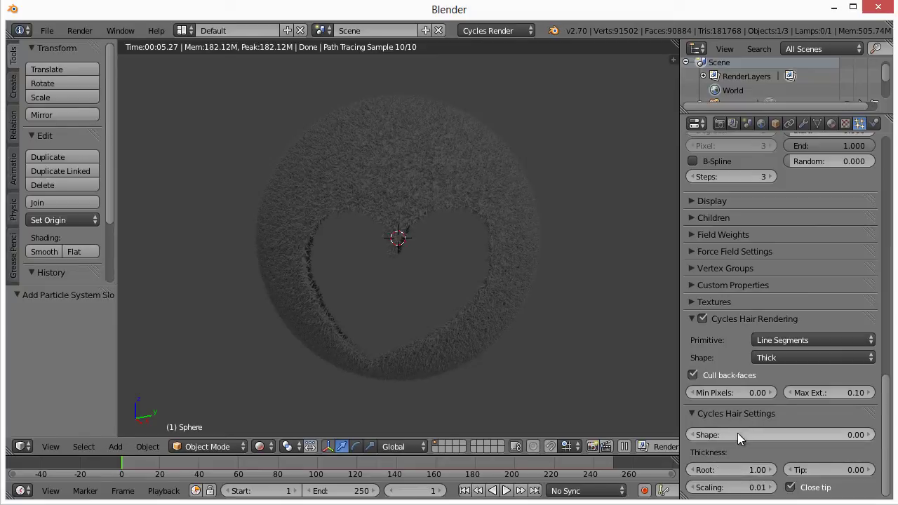
pyautogui.click(749, 470)
pyautogui.write('.5')
pyautogui.press('Return')
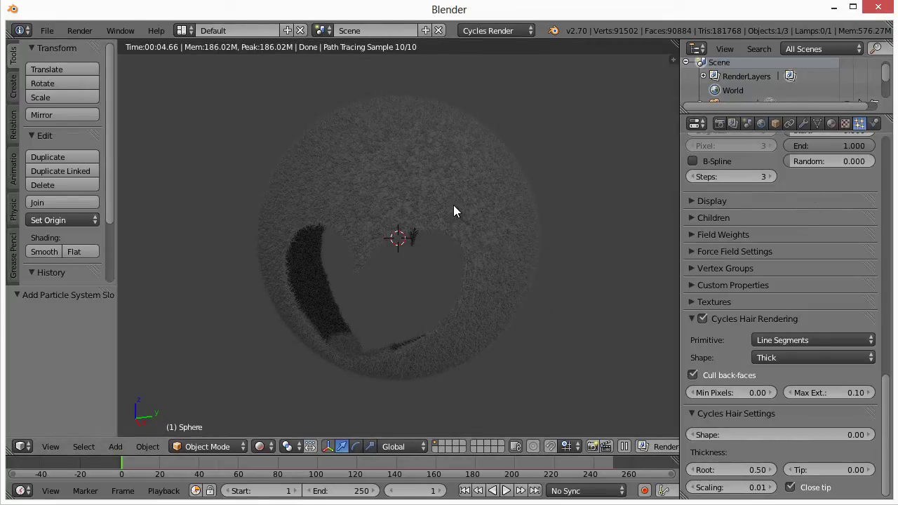
# Step: Enable nodes for the world surface and use a Gradient Texture of type Quadratic sphere as its background colour
pyautogui.click(761, 125)
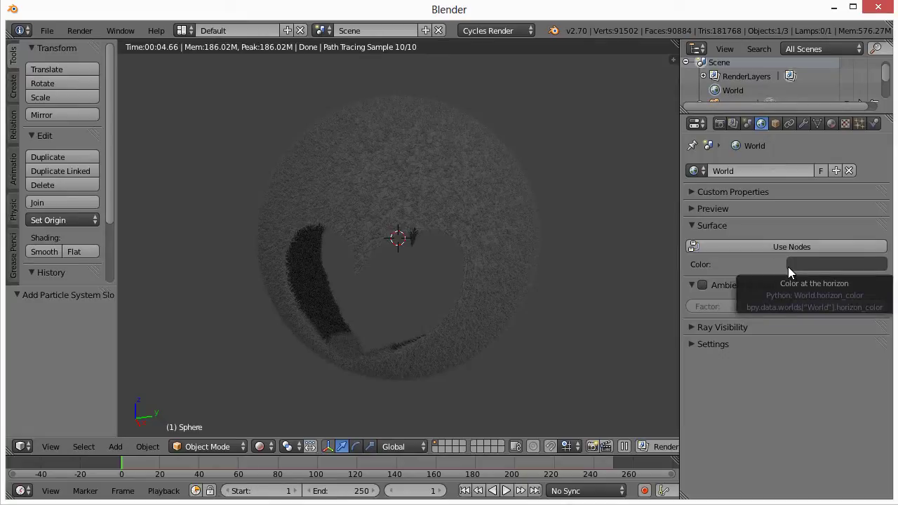
pyautogui.click(777, 246)
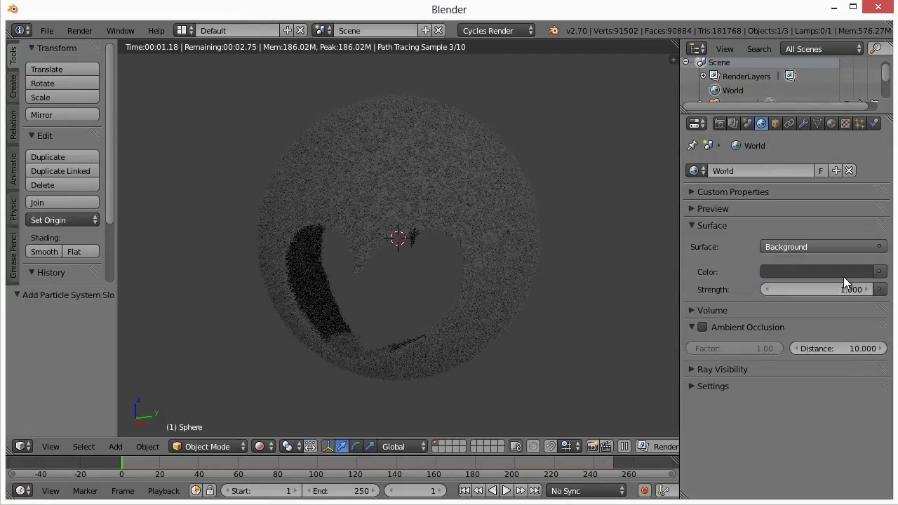
pyautogui.click(879, 271)
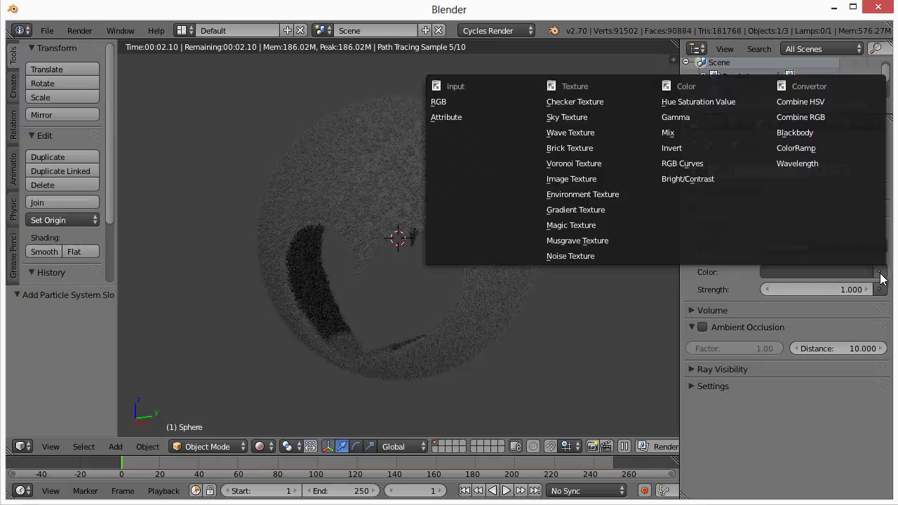
pyautogui.click(590, 211)
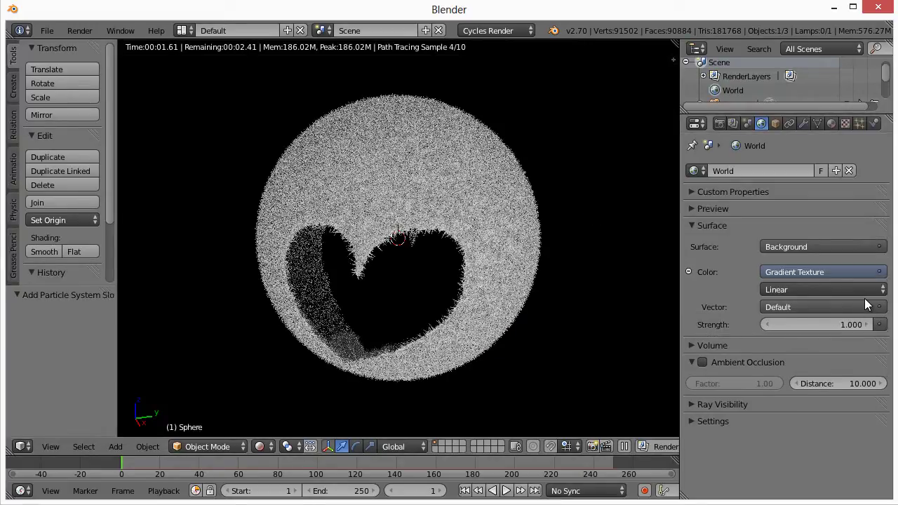
pyautogui.click(850, 291)
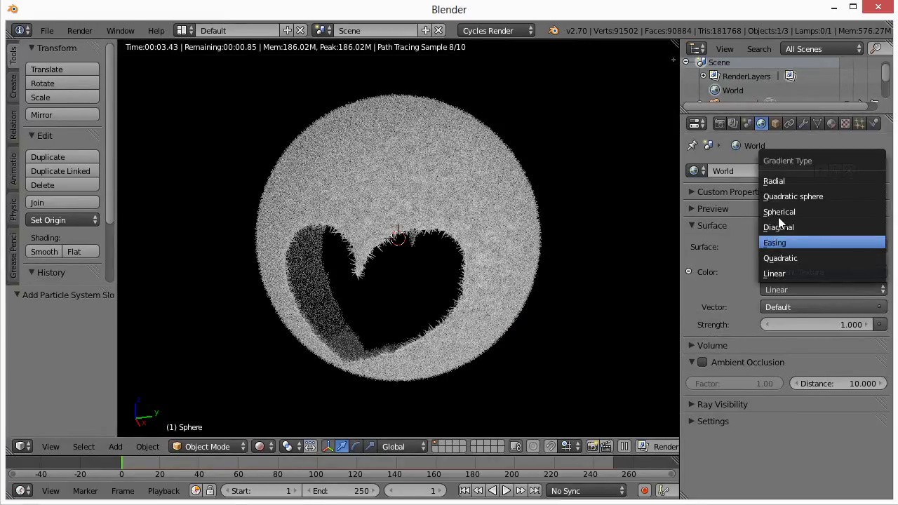
pyautogui.click(792, 197)
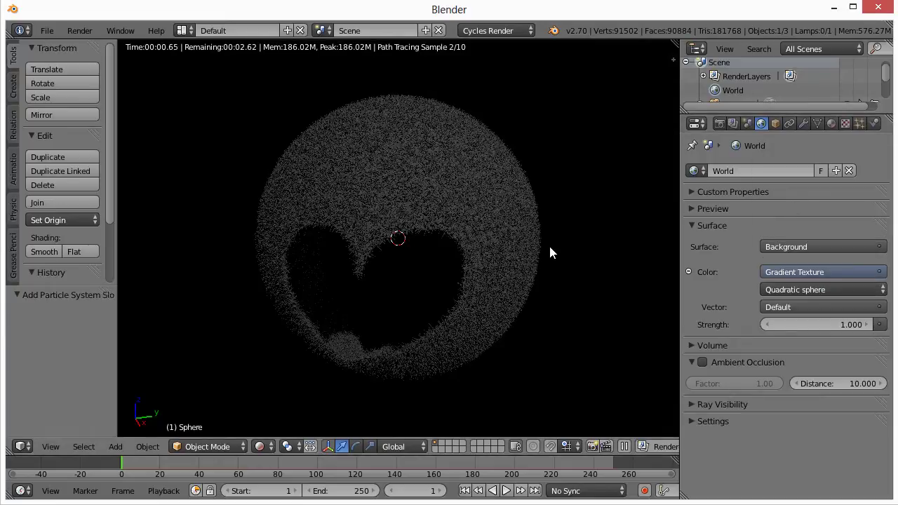
# Step: Return the 3D view to Solid shading and show the whole sphere with its surroundings
pyautogui.click(261, 446)
pyautogui.click(272, 399)
pyautogui.scroll(-8, 339, 345)
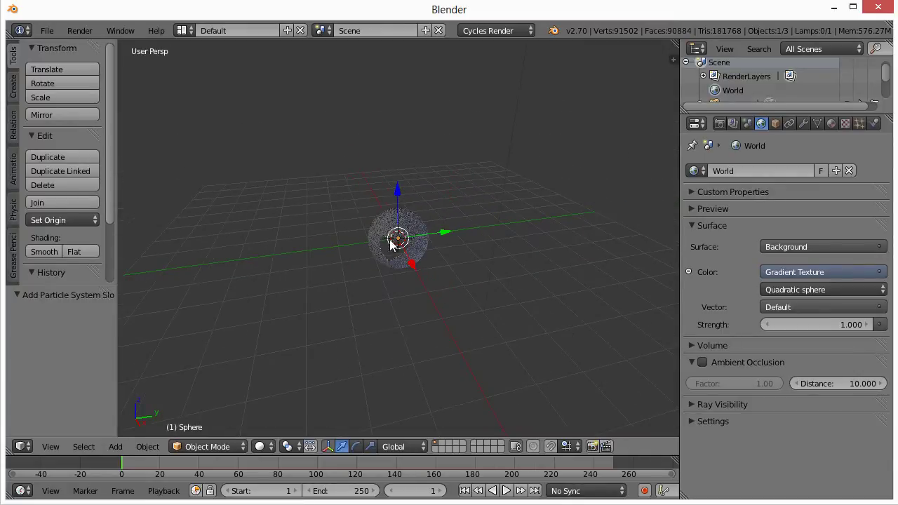
# Step: Add a Sun lamp above the sphere
pyautogui.click(397, 140)
pyautogui.hotkey('shift', 'a')
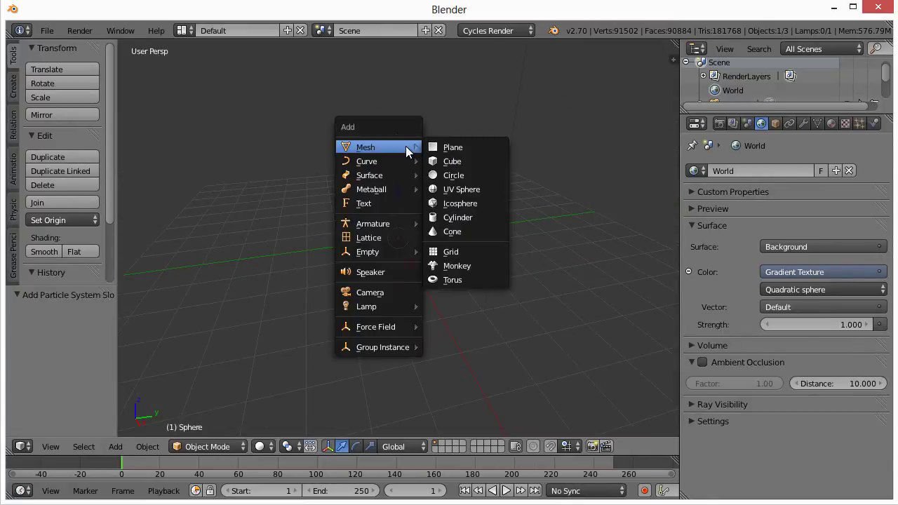
pyautogui.moveTo(404, 312)
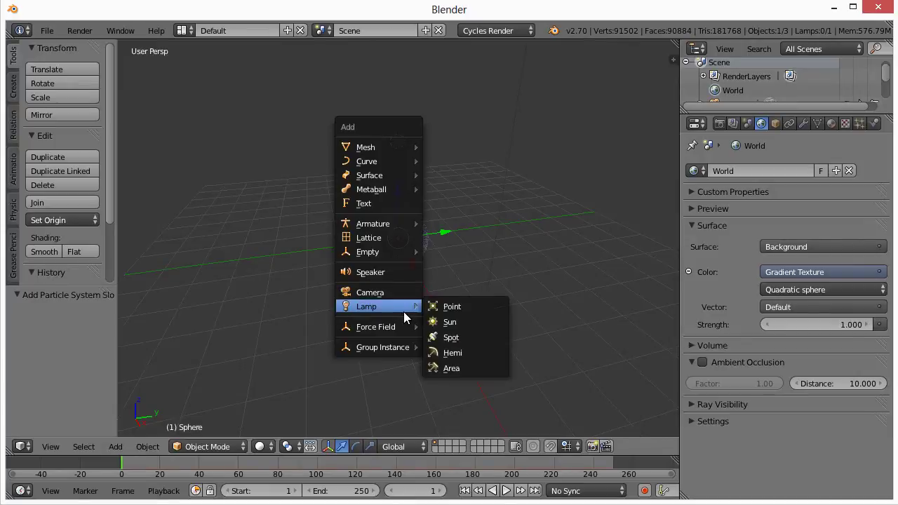
pyautogui.click(455, 318)
pyautogui.moveTo(412, 294); pyautogui.dragTo(379, 300, button='middle')
# Step: Set the sun lamp's strength to 5 and its emission colour to pale yellow
pyautogui.click(803, 124)
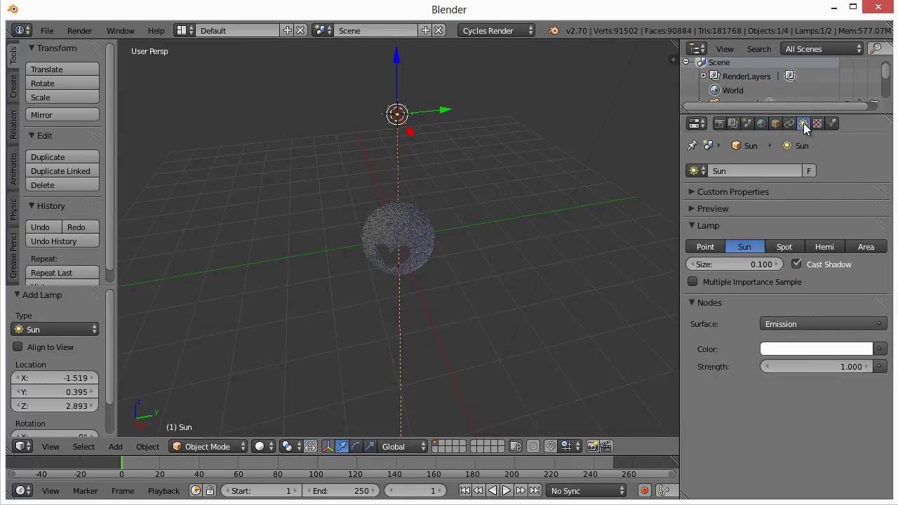
pyautogui.click(823, 367)
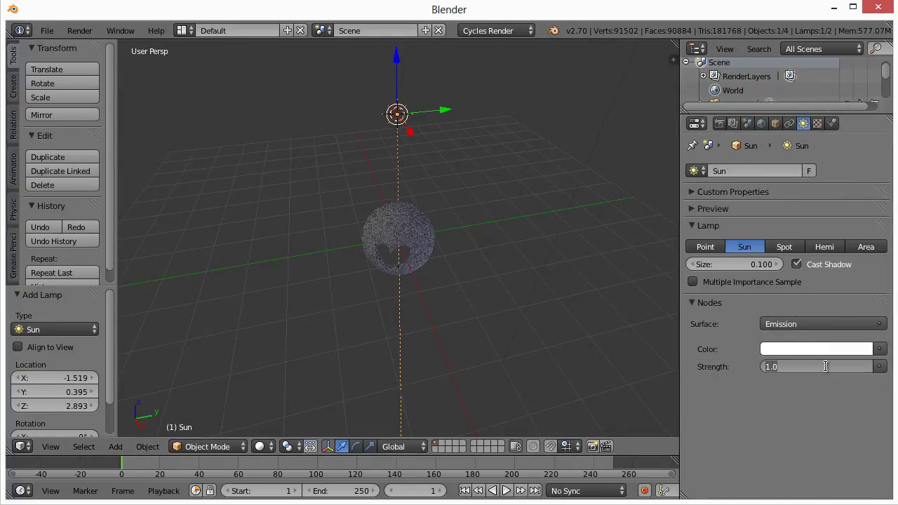
pyautogui.write('5')
pyautogui.press('Return')
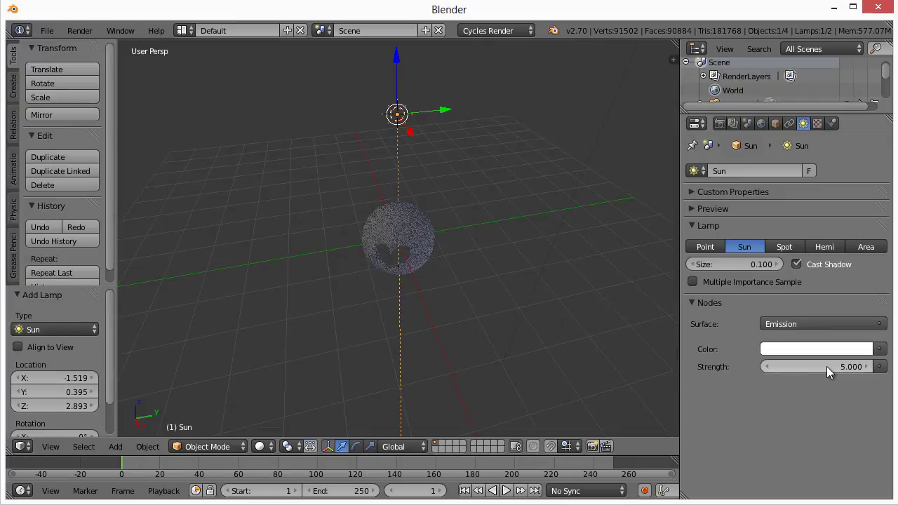
pyautogui.click(816, 349)
pyautogui.moveTo(786, 202); pyautogui.dragTo(780, 210)
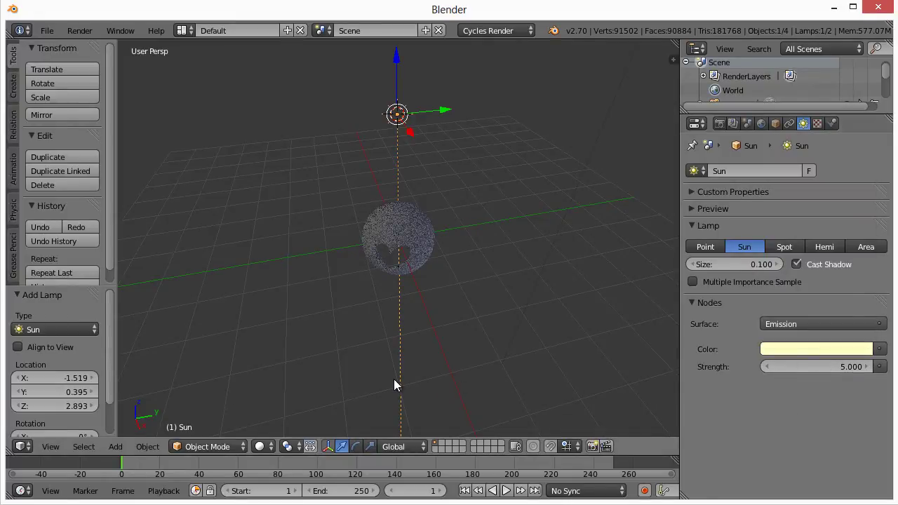
# Step: Preview the lit sphere and its heart-shaped hole up close in Rendered viewport shading
pyautogui.moveTo(387, 379); pyautogui.dragTo(396, 349, button='middle')
pyautogui.scroll(3, 395, 348)
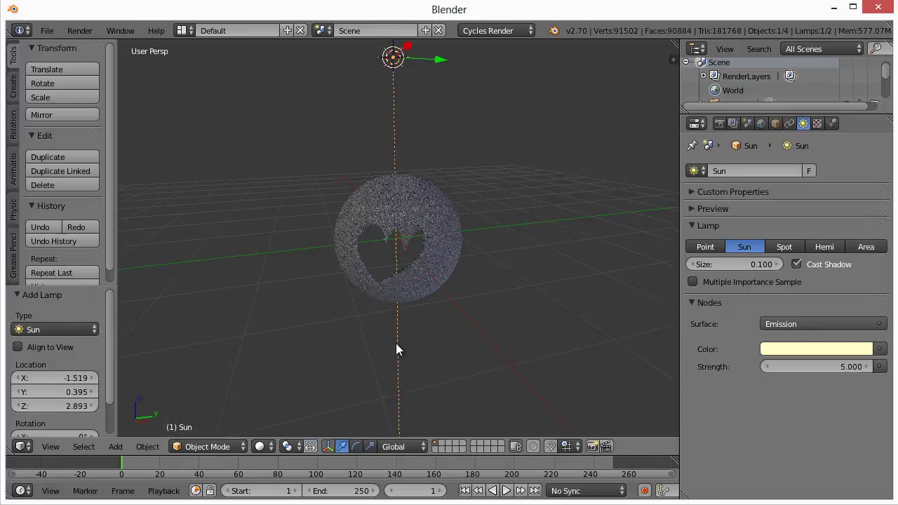
pyautogui.click(260, 447)
pyautogui.click(278, 355)
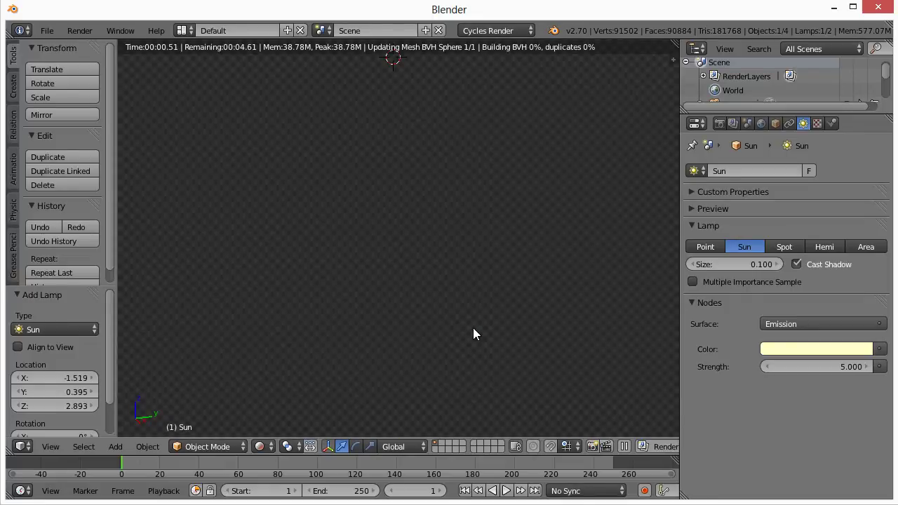
pyautogui.scroll(2, 446, 326)
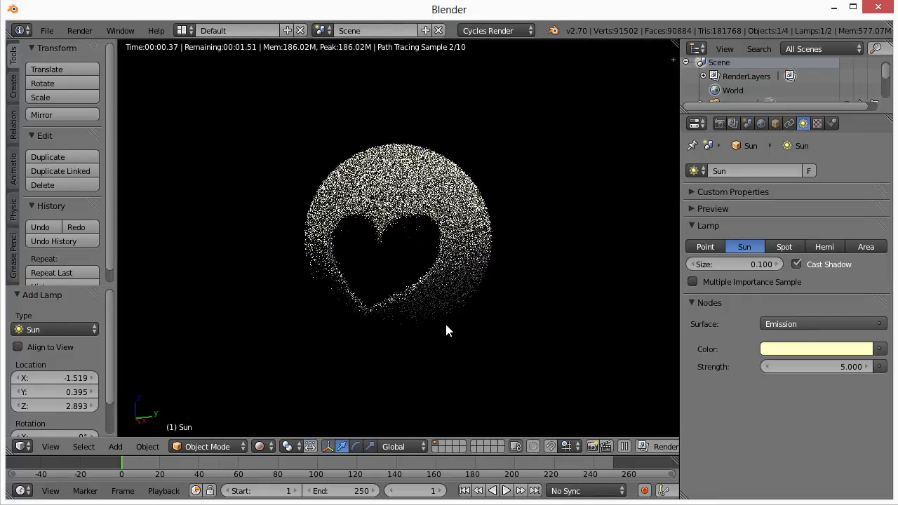
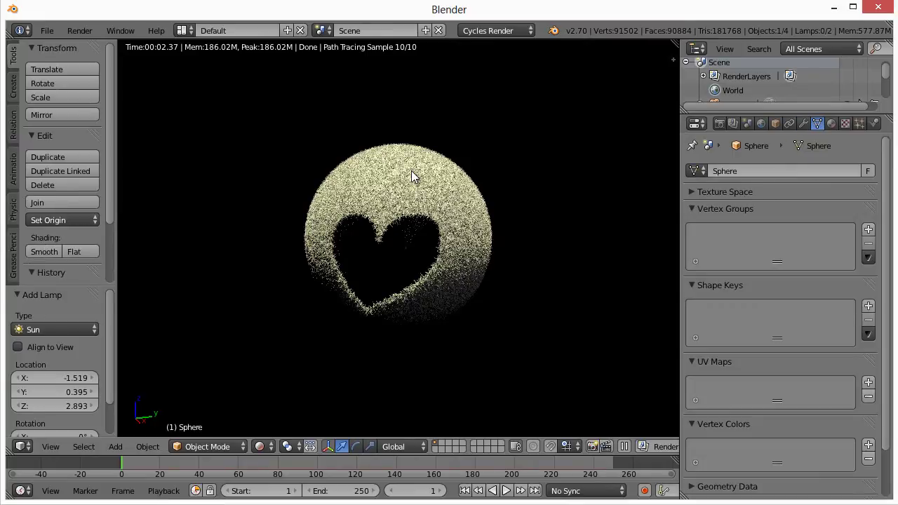
# Step: Create a new material for the sphere and split the 3D view horizontally, making the lower area a Node Editor
pyautogui.click(831, 123)
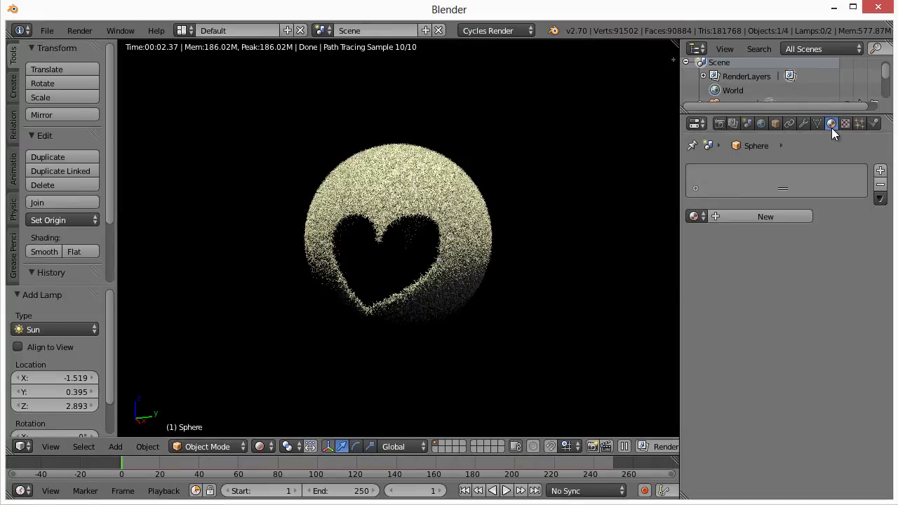
pyautogui.click(755, 216)
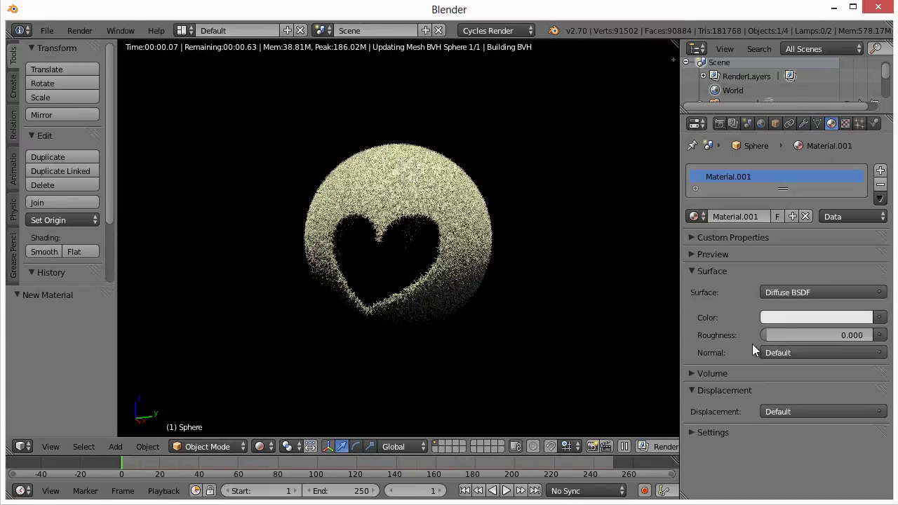
pyautogui.moveTo(675, 61); pyautogui.dragTo(667, 245)
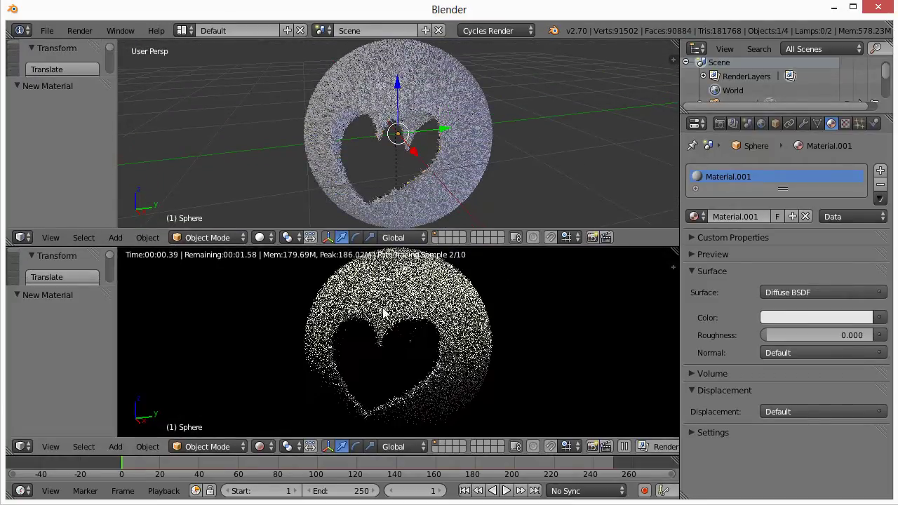
pyautogui.click(23, 446)
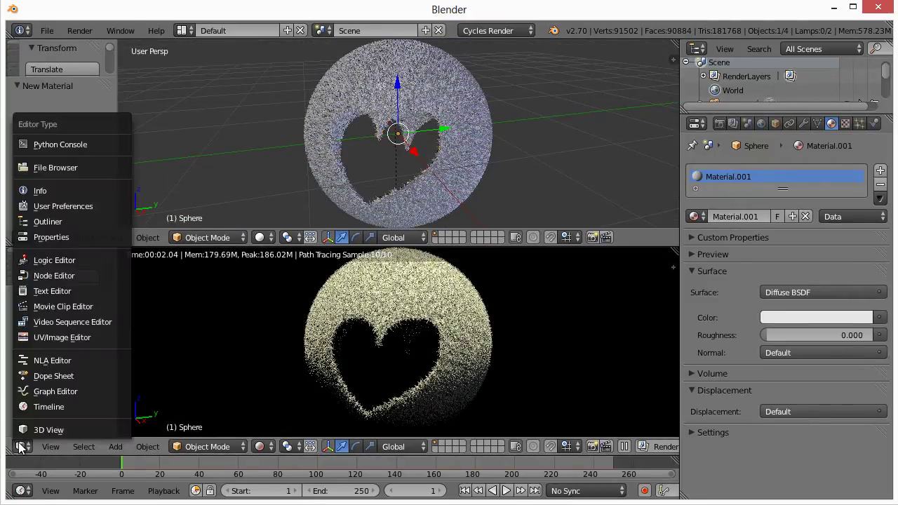
pyautogui.click(64, 275)
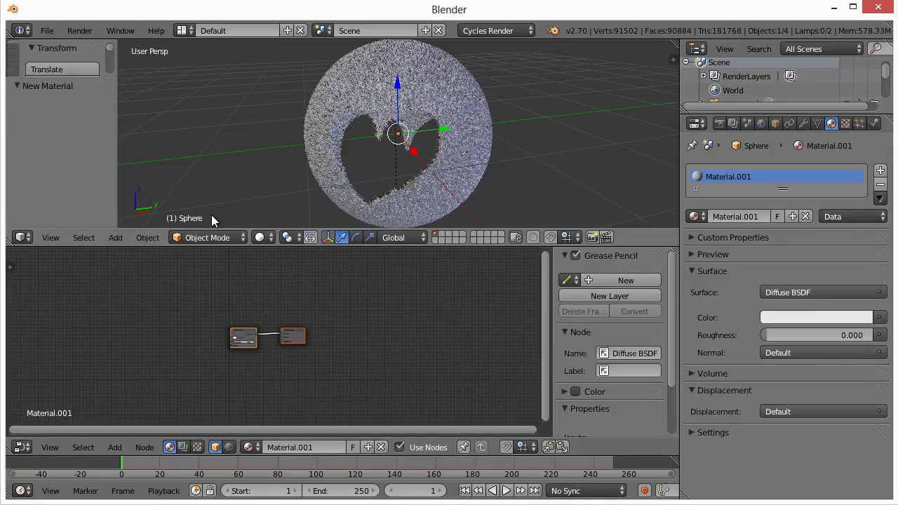
# Step: Switch the upper 3D view to Rendered shading and enlarge it over the Node Editor
pyautogui.click(263, 237)
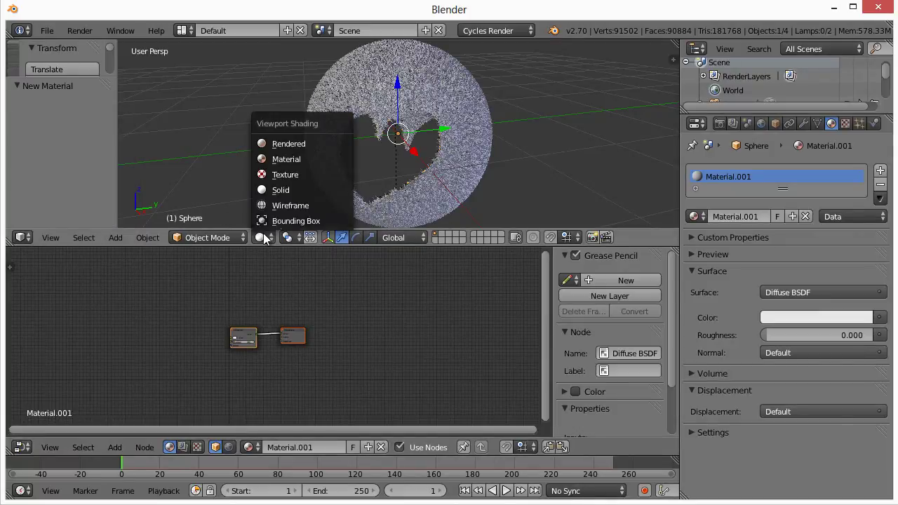
pyautogui.click(286, 149)
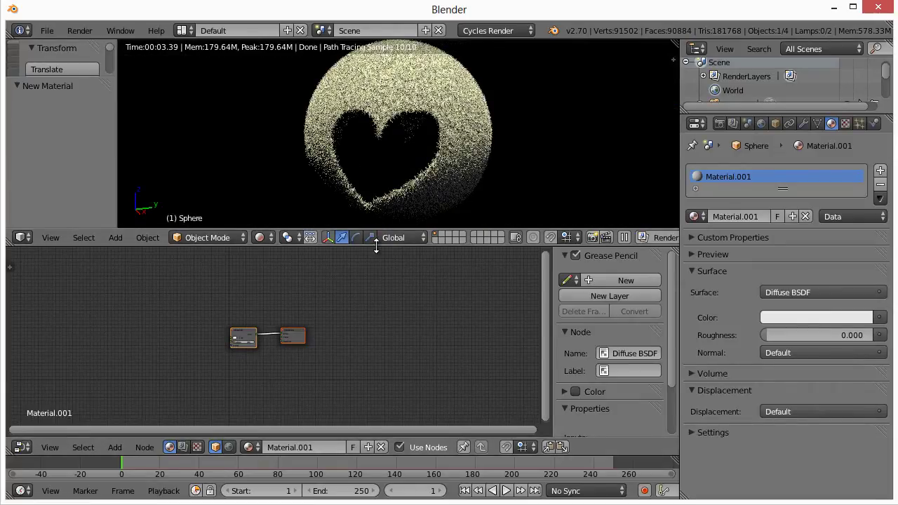
pyautogui.moveTo(376, 230); pyautogui.dragTo(376, 303)
# Step: Delete the Diffuse BSDF node from the sphere's material
pyautogui.scroll(5, 303, 371)
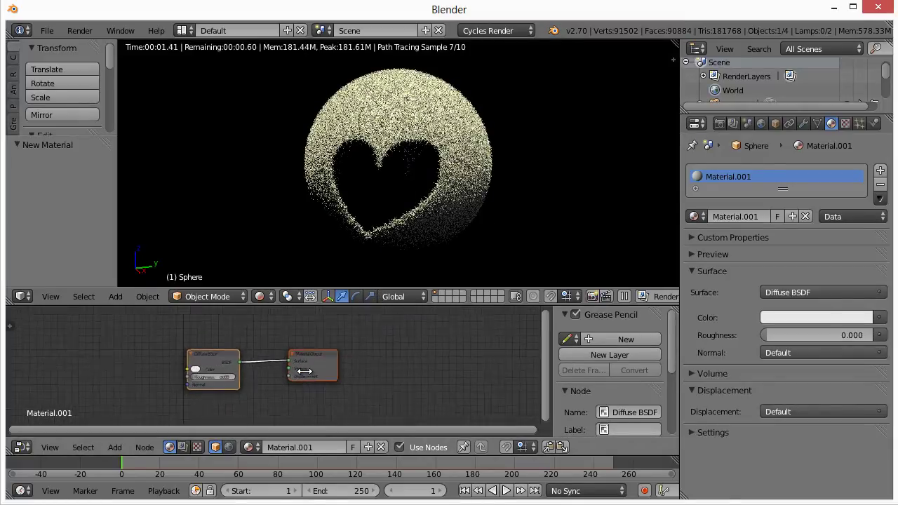
pyautogui.moveTo(355, 366); pyautogui.dragTo(467, 362, button='middle')
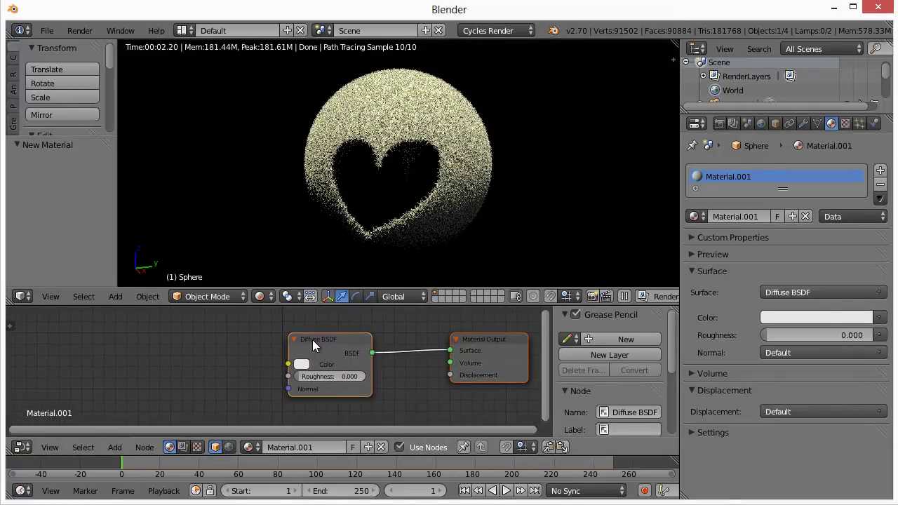
pyautogui.moveTo(312, 339); pyautogui.dragTo(366, 340)
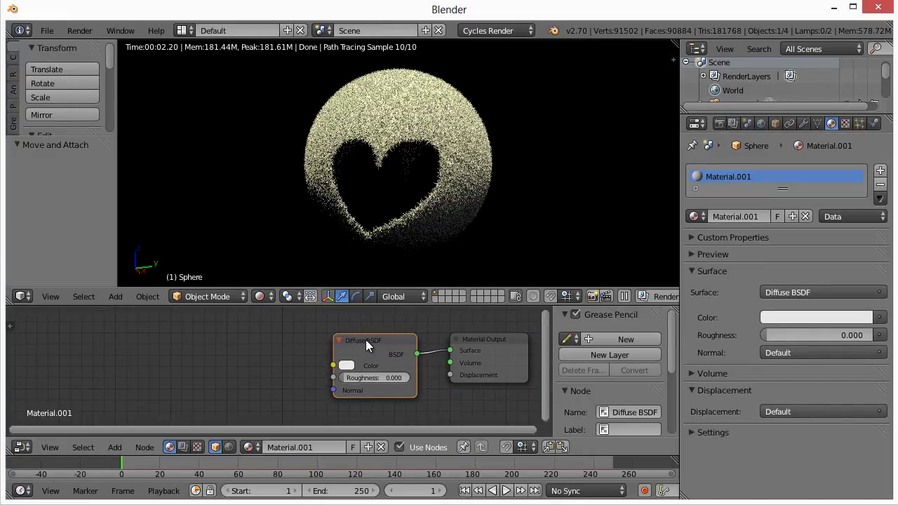
pyautogui.press('x')
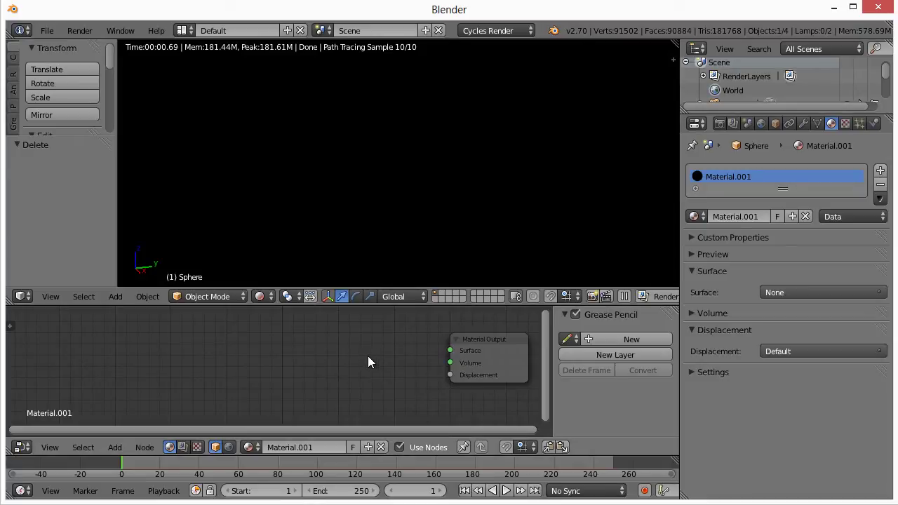
# Step: Add a Mix Shader node and connect it to the Surface input of the Material Output
pyautogui.hotkey('shift', 'a')
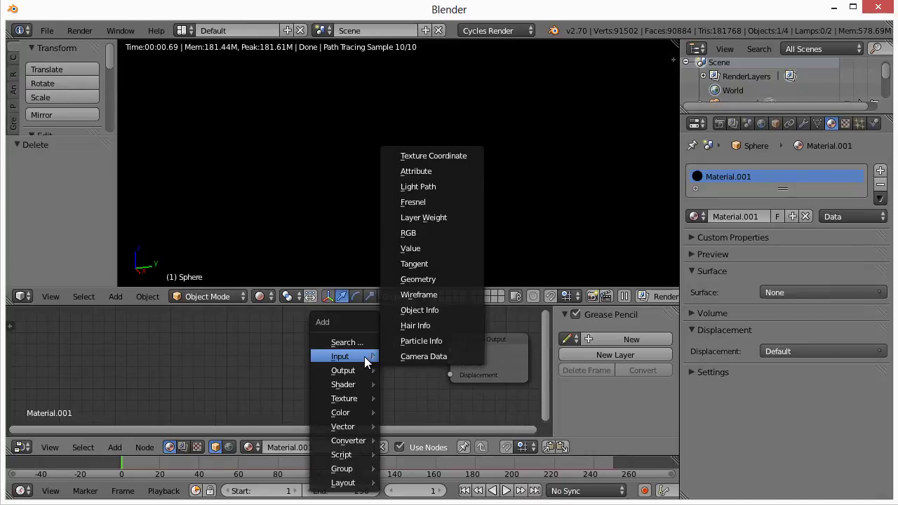
pyautogui.moveTo(354, 384)
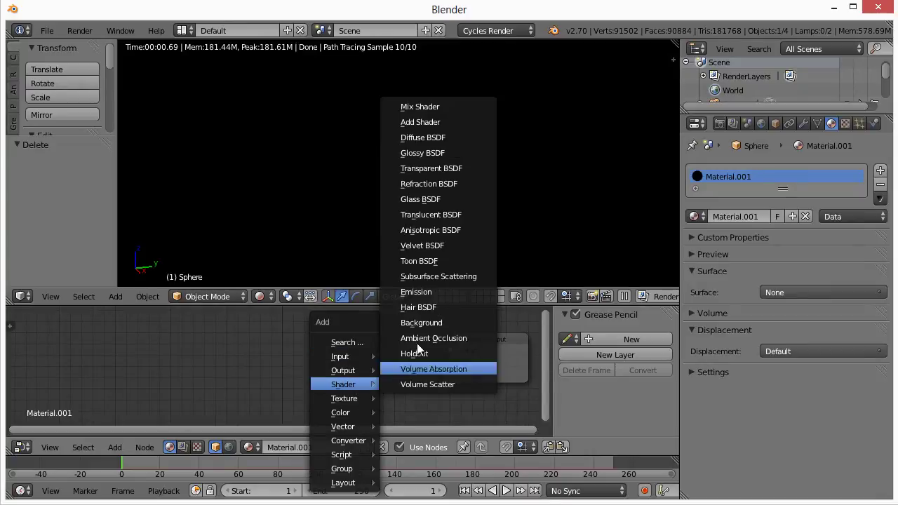
pyautogui.click(423, 108)
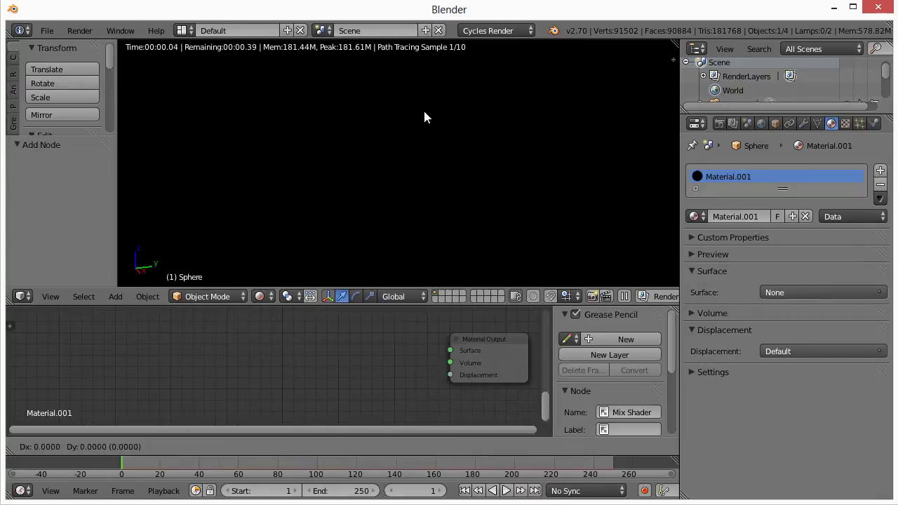
pyautogui.click(350, 459)
pyautogui.moveTo(380, 334); pyautogui.dragTo(450, 350)
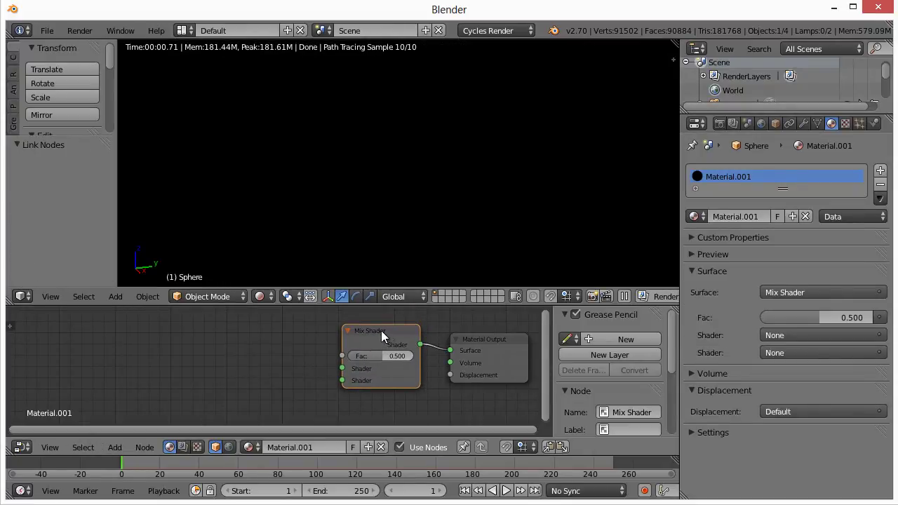
pyautogui.moveTo(380, 330); pyautogui.dragTo(393, 336)
# Step: Add a Glossy BSDF node below the Mix Shader and connect it to the second Shader input
pyautogui.scroll(-2, 357, 380)
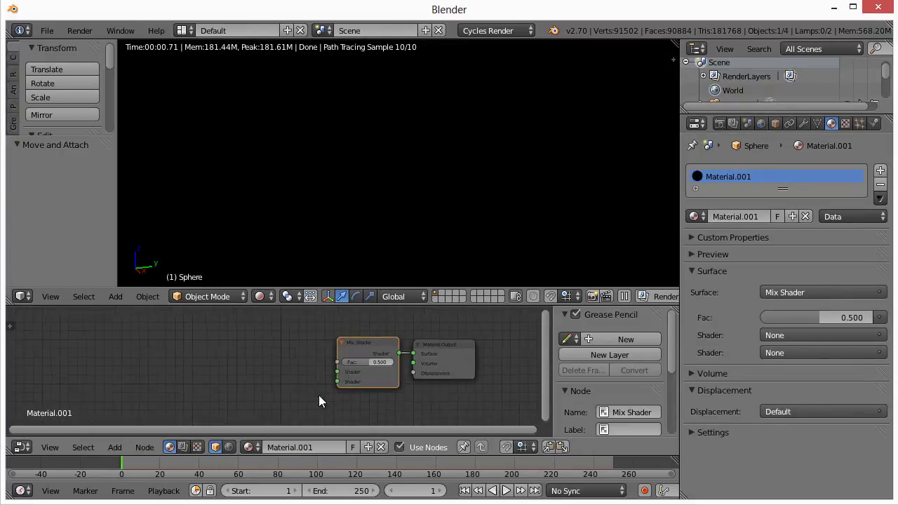
pyautogui.moveTo(319, 395); pyautogui.dragTo(405, 409, button='middle')
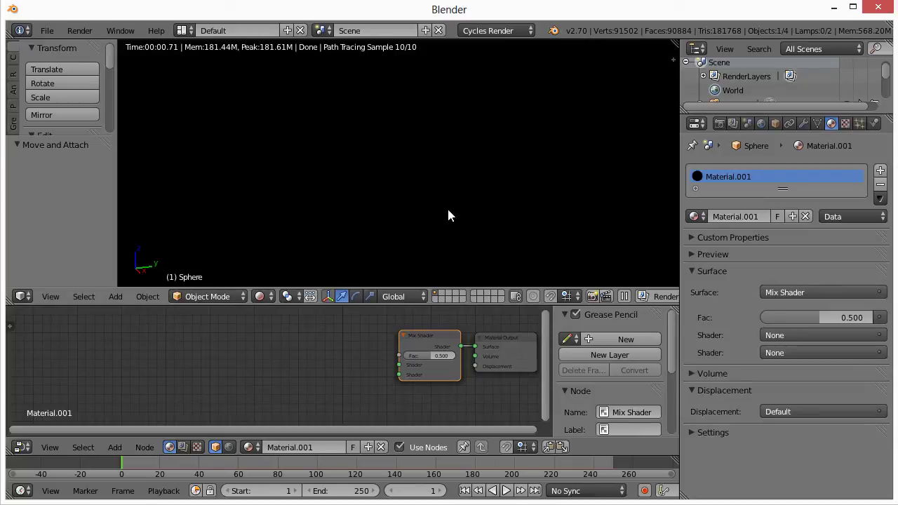
pyautogui.moveTo(344, 366); pyautogui.dragTo(325, 363, button='middle')
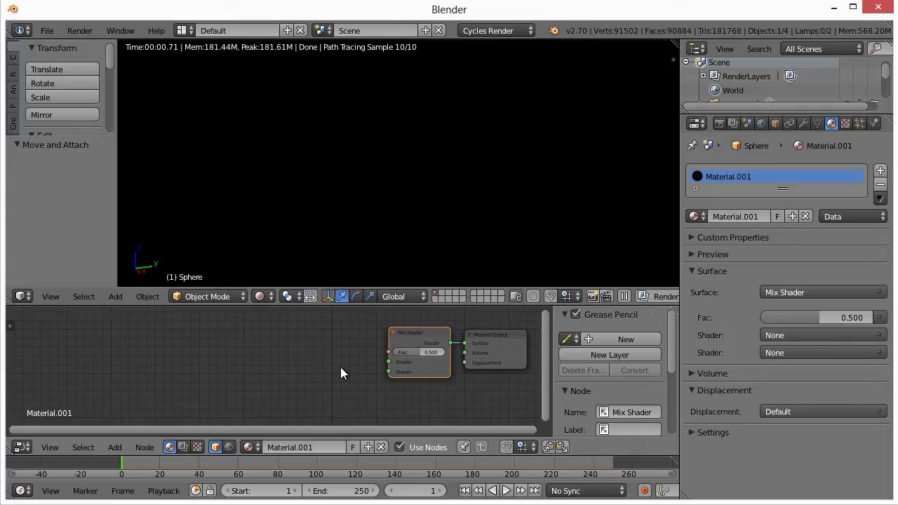
pyautogui.scroll(-1, 331, 365)
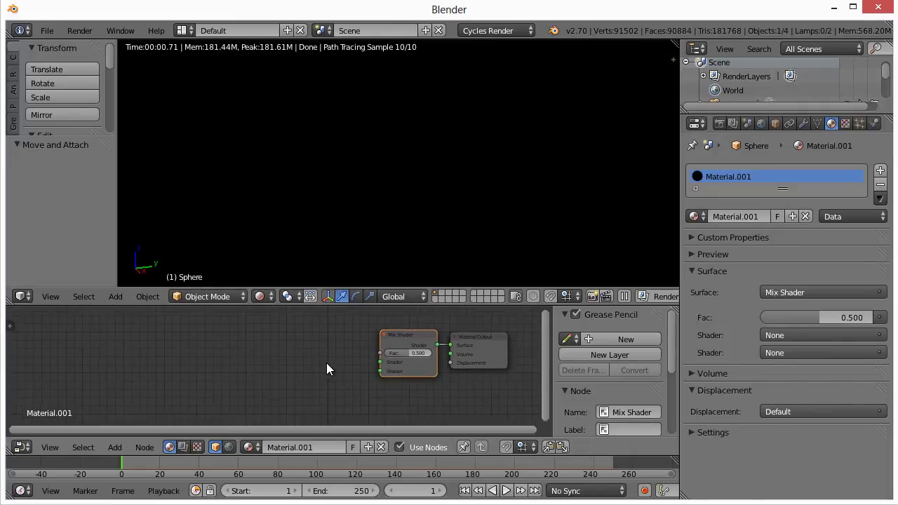
pyautogui.moveTo(326, 363); pyautogui.dragTo(350, 354, button='middle')
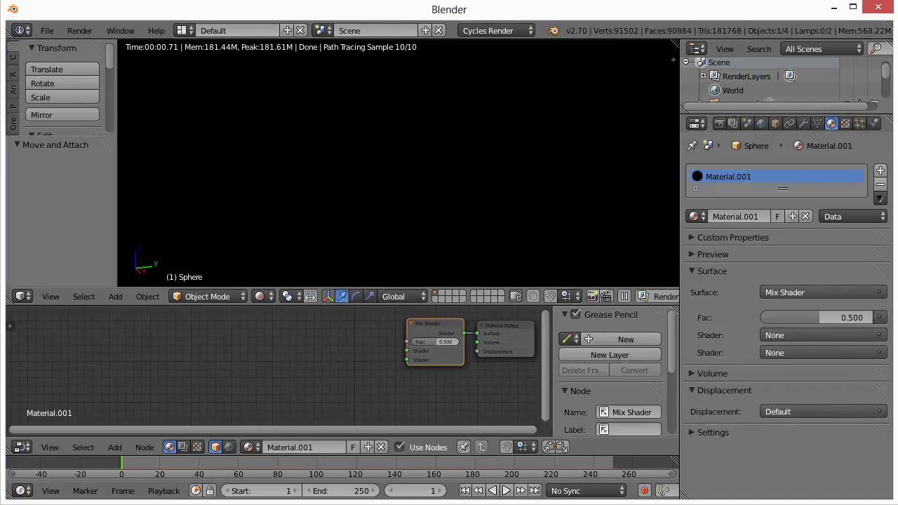
pyautogui.hotkey('shift', 'a')
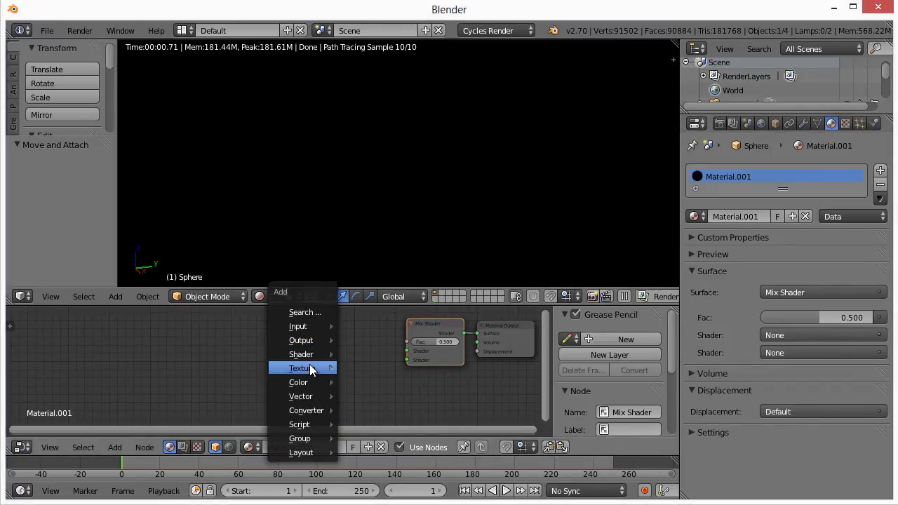
pyautogui.moveTo(313, 354)
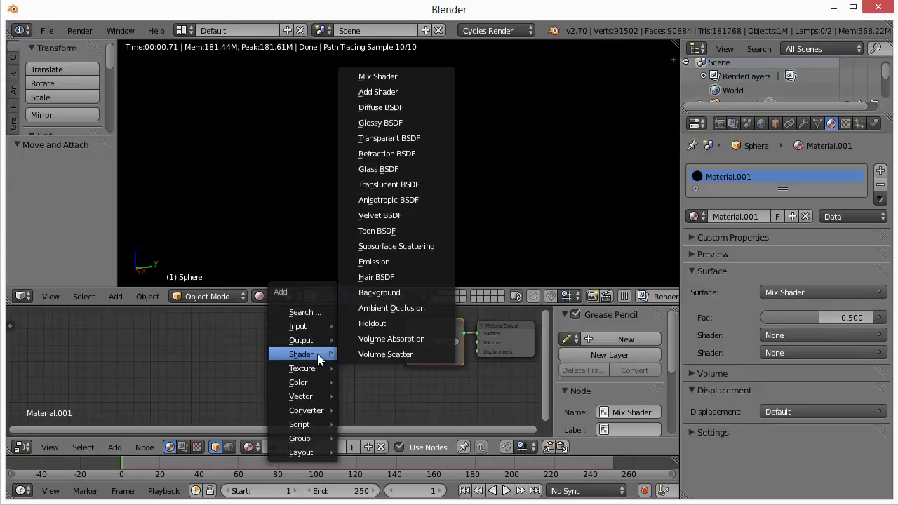
pyautogui.click(379, 122)
pyautogui.click(353, 378)
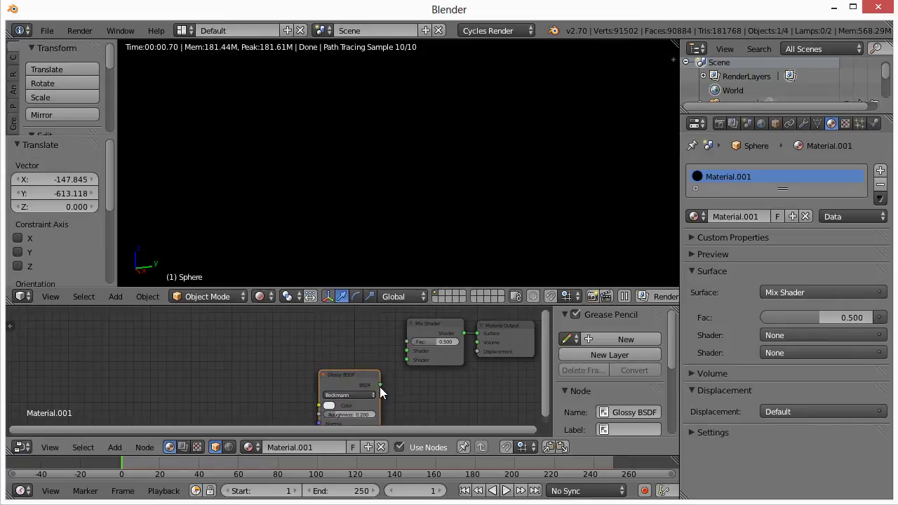
pyautogui.moveTo(380, 385); pyautogui.dragTo(406, 361)
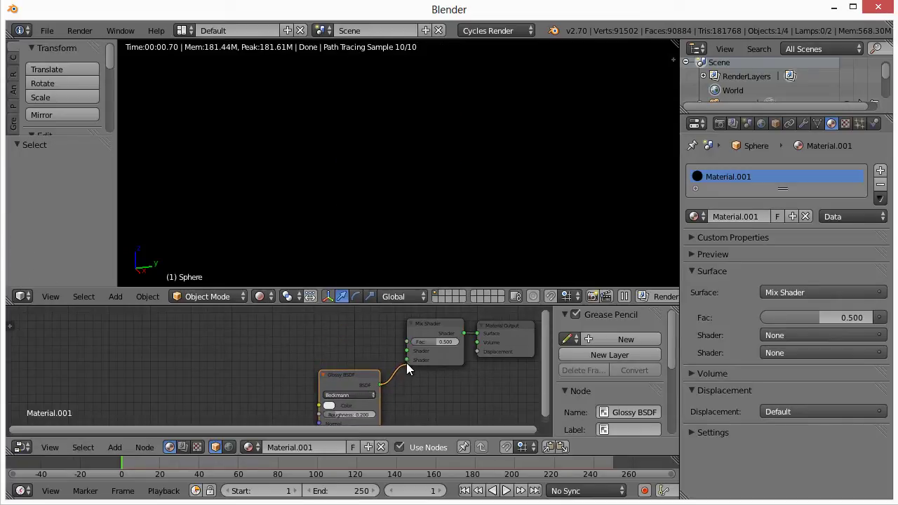
# Step: Reposition the Glossy BSDF node slightly and tint its color pale yellow
pyautogui.moveTo(342, 371); pyautogui.dragTo(352, 361)
pyautogui.click(337, 390)
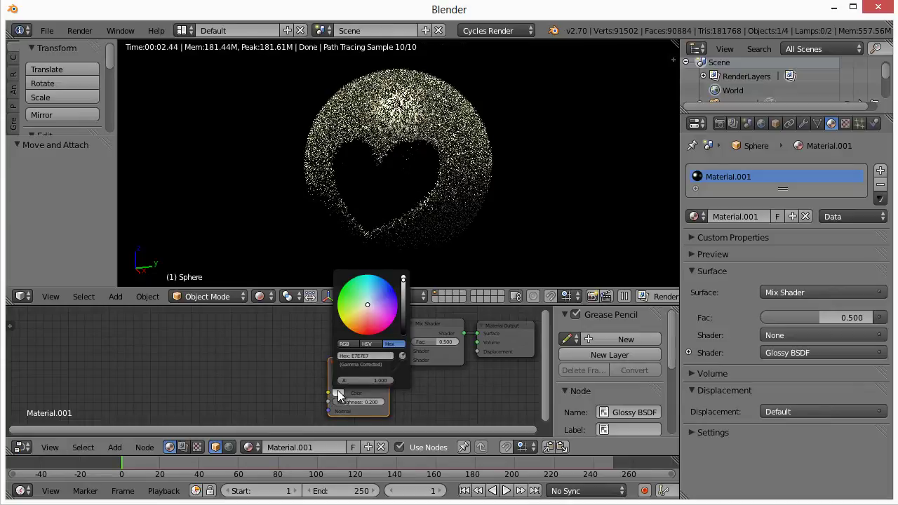
pyautogui.click(361, 307)
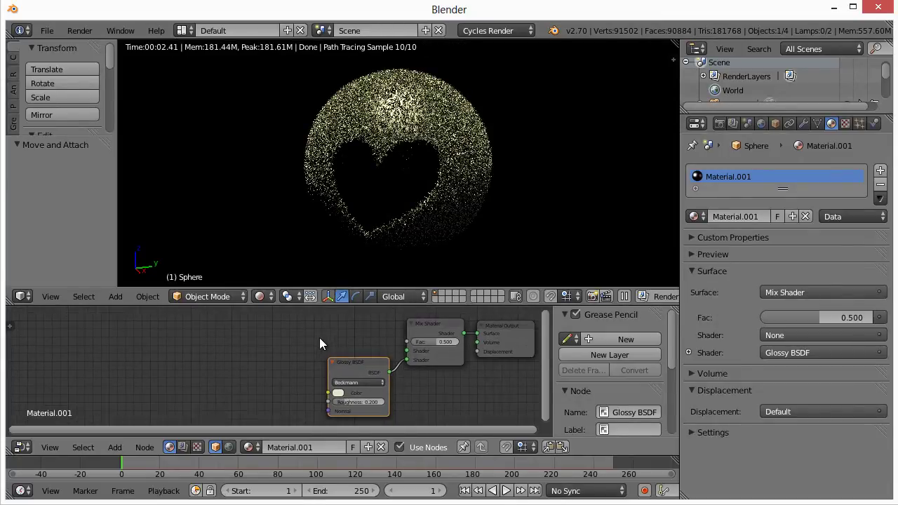
# Step: Add a second Mix Shader above the Glossy BSDF and connect it to the first Shader input of the final Mix Shader
pyautogui.moveTo(320, 342); pyautogui.dragTo(332, 366, button='middle')
pyautogui.hotkey('shift', 'a')
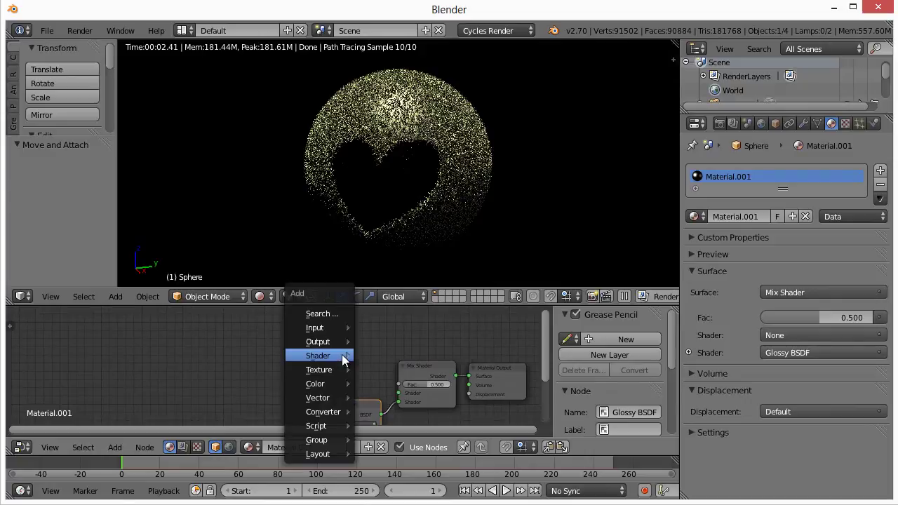
pyautogui.moveTo(337, 359)
pyautogui.click(395, 78)
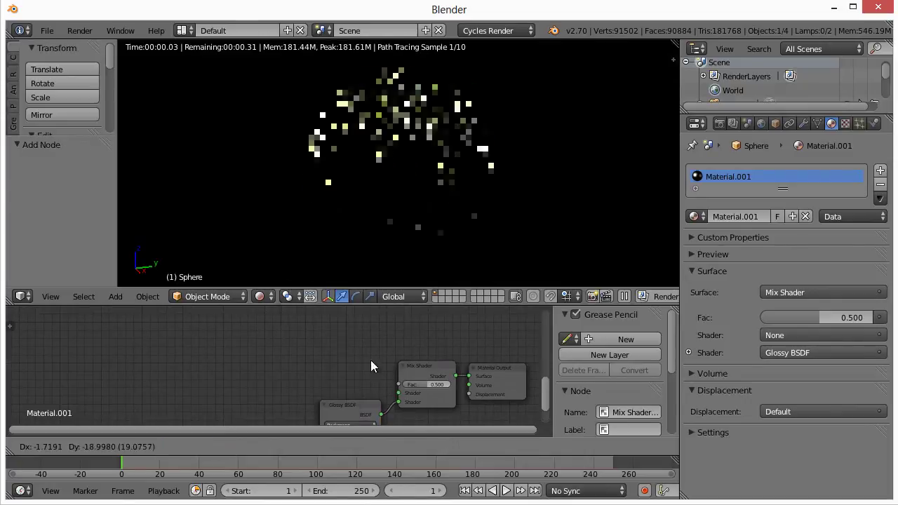
pyautogui.click(323, 343)
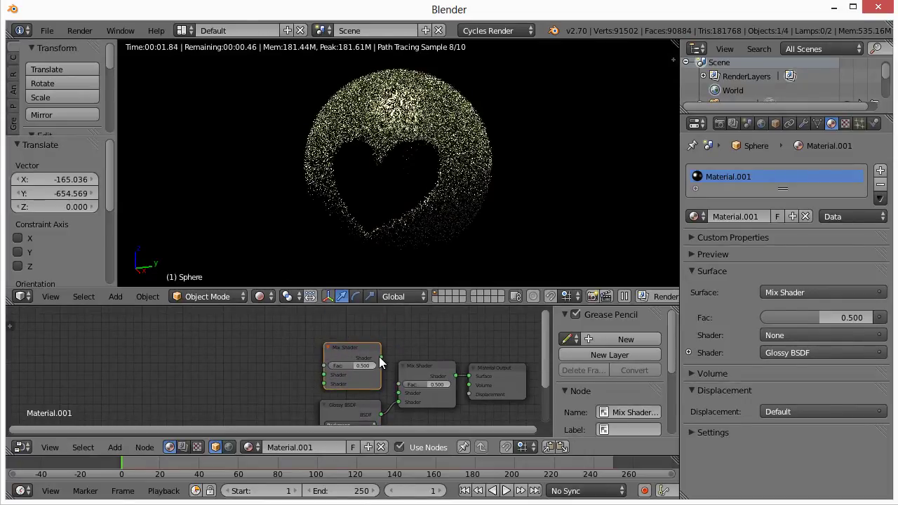
pyautogui.moveTo(380, 357); pyautogui.dragTo(398, 398)
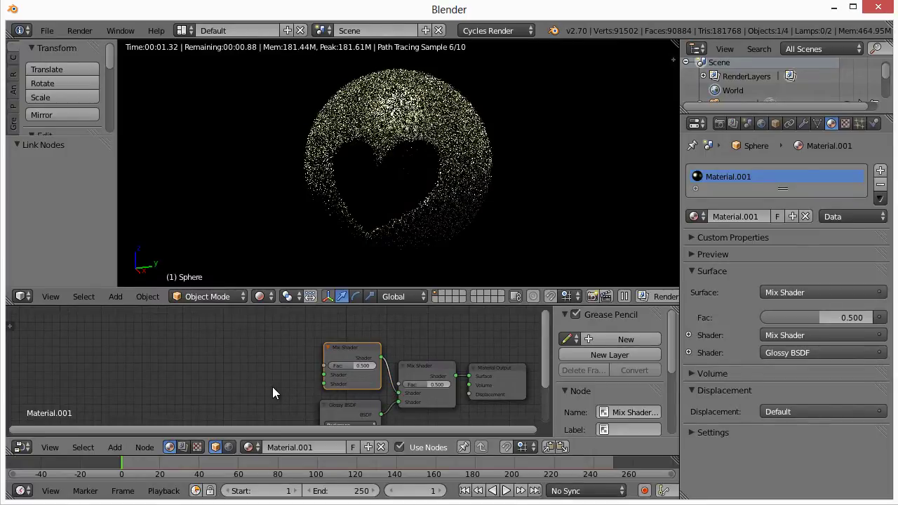
# Step: Add a Diffuse BSDF node beside the second Mix Shader and connect it to that mixer's first Shader input
pyautogui.moveTo(271, 387); pyautogui.dragTo(371, 382, button='middle')
pyautogui.press('g')
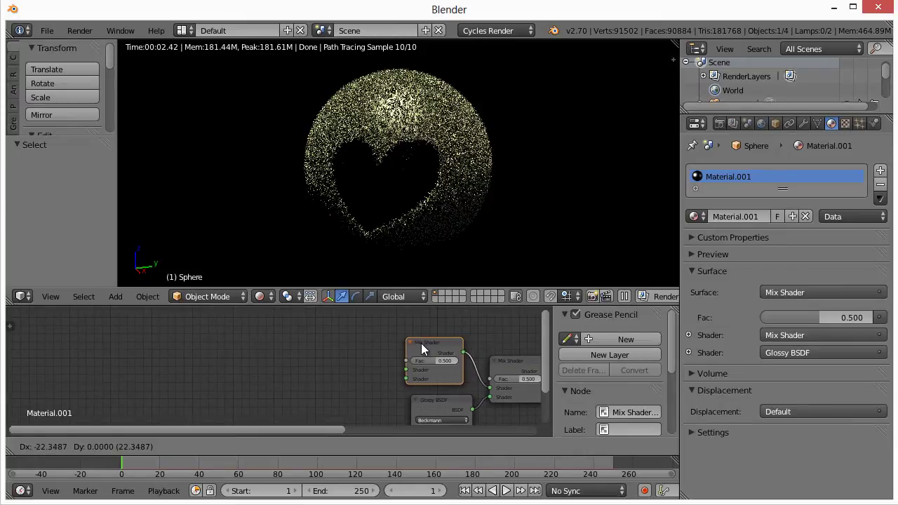
pyautogui.click(421, 343)
pyautogui.hotkey('shift', 'a')
pyautogui.moveTo(326, 365)
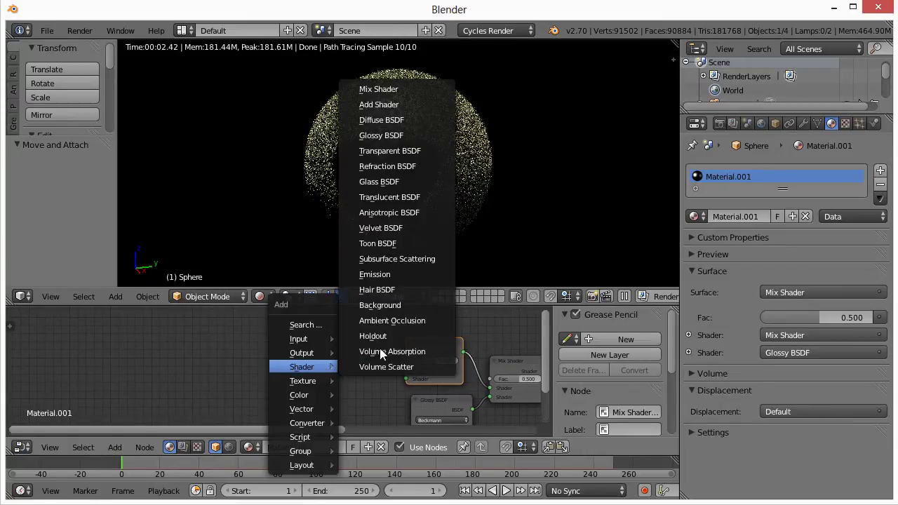
pyautogui.click(387, 120)
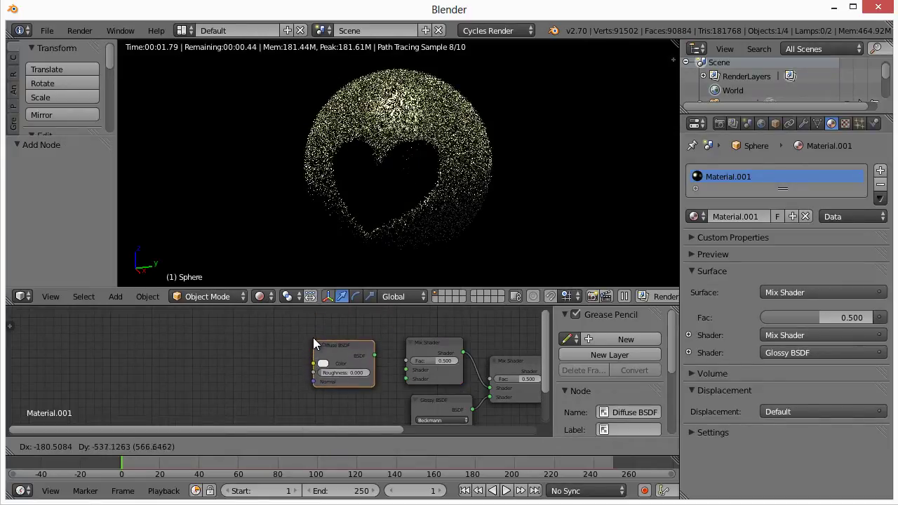
pyautogui.click(316, 334)
pyautogui.click(373, 354)
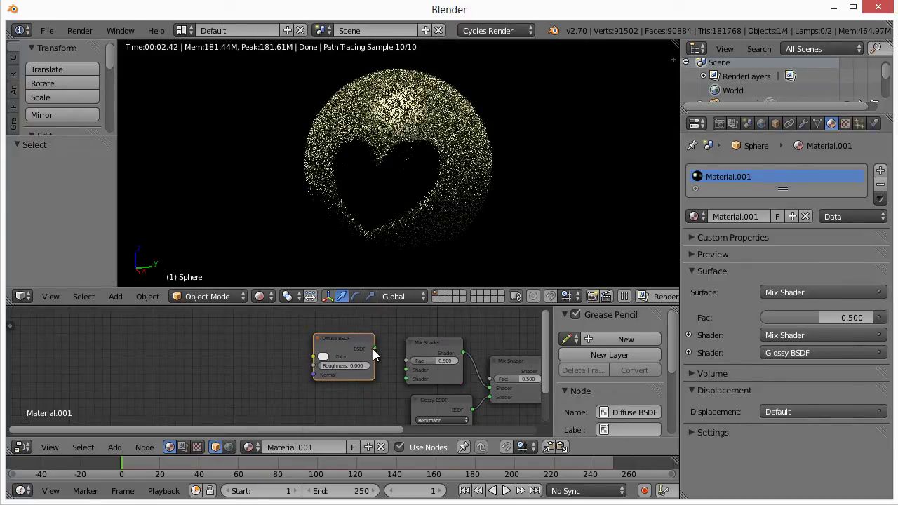
pyautogui.moveTo(373, 350); pyautogui.dragTo(411, 375)
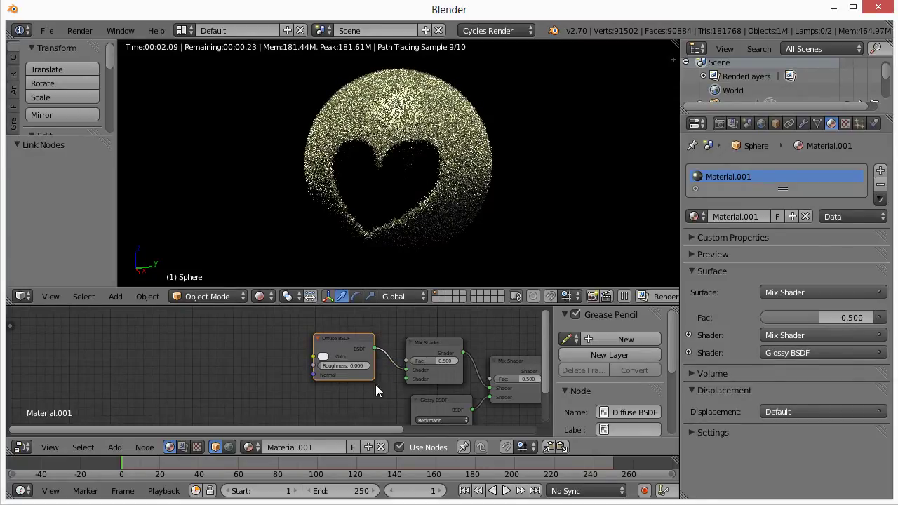
# Step: Add a Translucent BSDF node below the Diffuse BSDF and connect it to the same Mix Shader's second Shader input
pyautogui.moveTo(375, 400); pyautogui.dragTo(368, 390, button='middle')
pyautogui.hotkey('shift', 'a')
pyautogui.moveTo(352, 398)
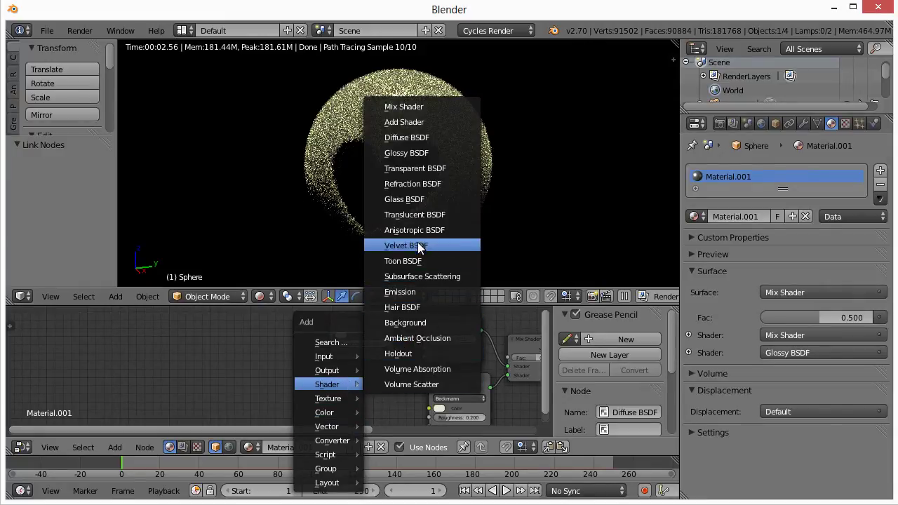
pyautogui.click(420, 214)
pyautogui.click(332, 378)
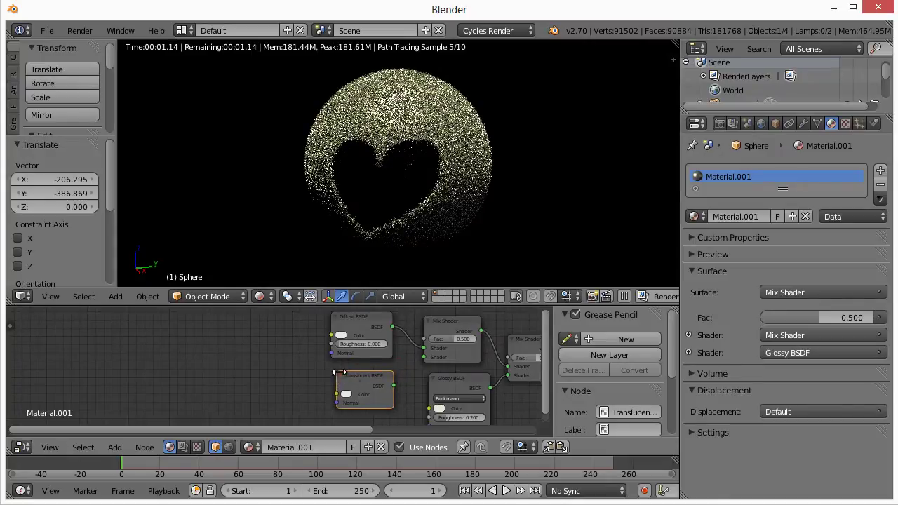
pyautogui.moveTo(393, 385); pyautogui.dragTo(425, 358)
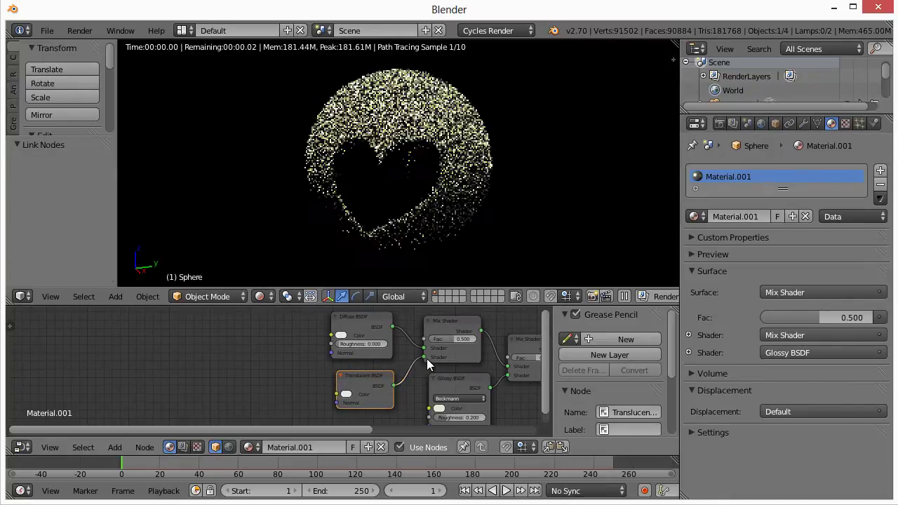
# Step: Add a Layer Weight node above the Diffuse BSDF, connect its Facing output to the second Mix Shader's Fac, and change its Blend value
pyautogui.moveTo(306, 368); pyautogui.dragTo(304, 411, button='middle')
pyautogui.moveTo(296, 381); pyautogui.dragTo(293, 399, button='middle')
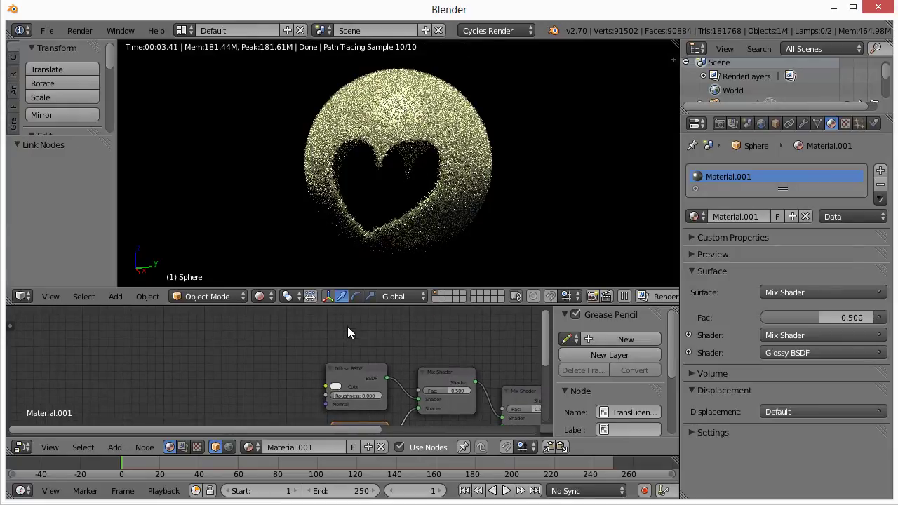
pyautogui.hotkey('shift', 'a')
pyautogui.moveTo(335, 302)
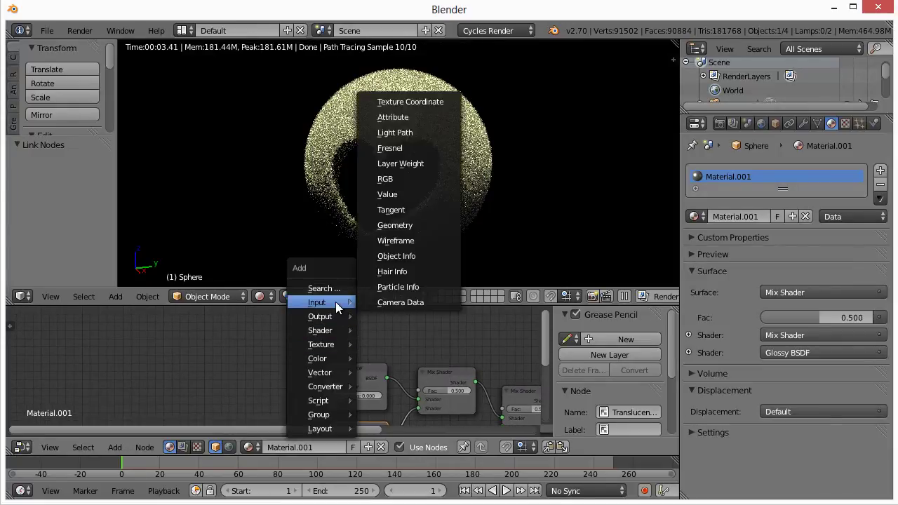
pyautogui.moveTo(334, 329)
pyautogui.click(408, 168)
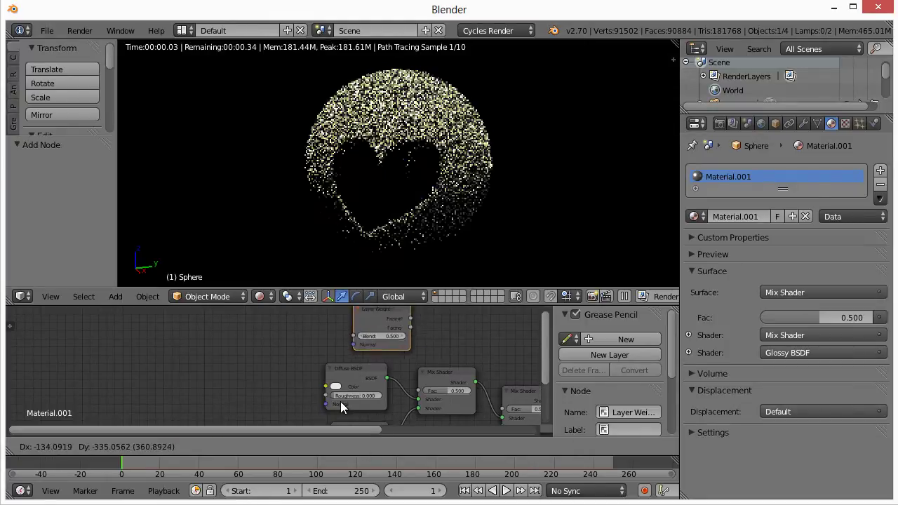
pyautogui.click(327, 449)
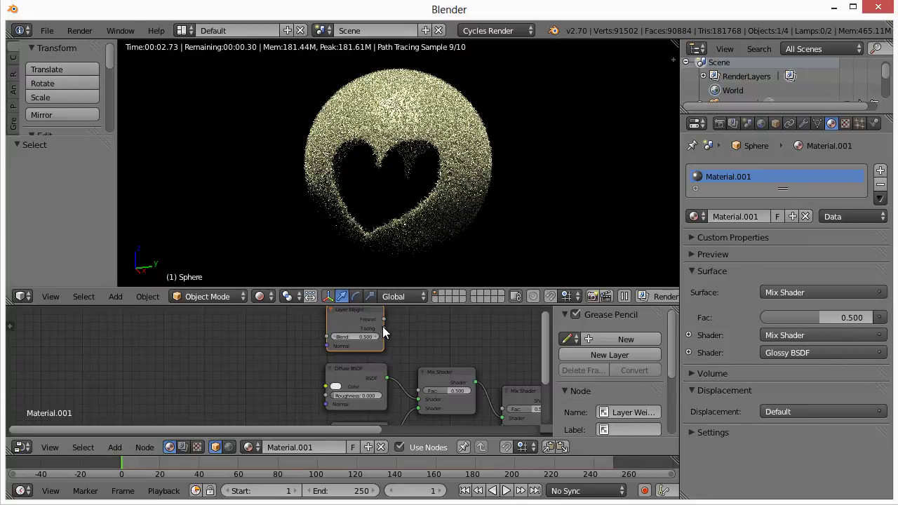
pyautogui.moveTo(384, 328); pyautogui.dragTo(418, 390)
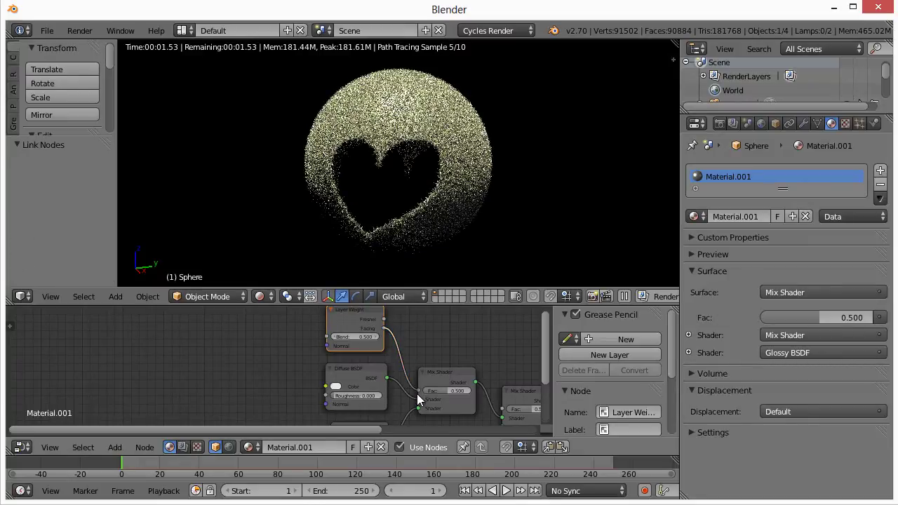
pyautogui.click(362, 335)
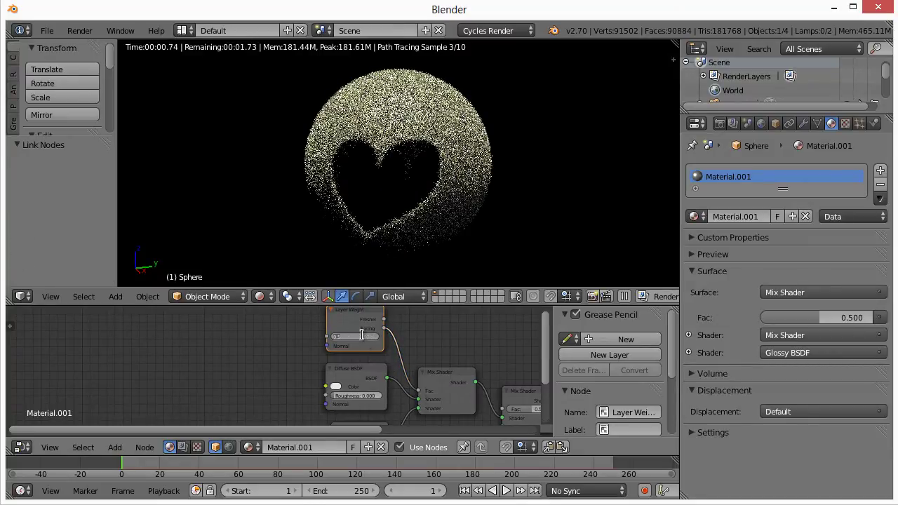
pyautogui.press('Return')
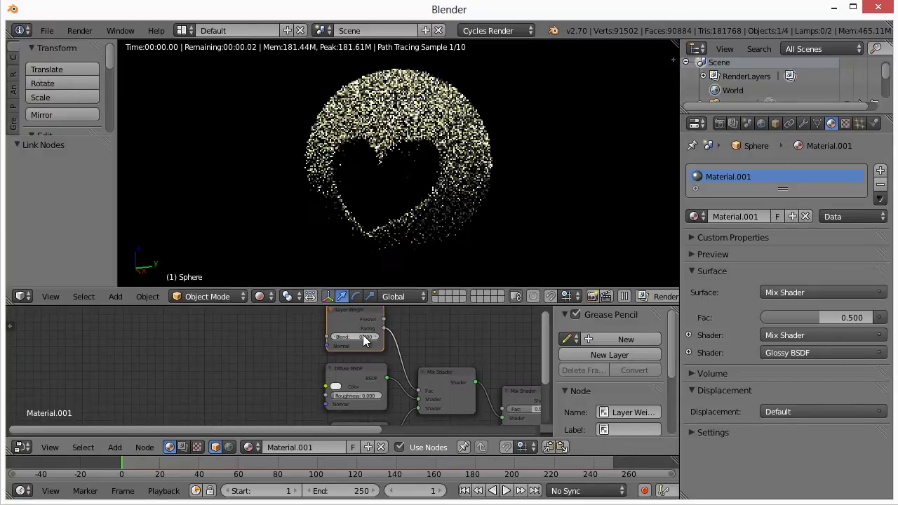
# Step: Add a MixRGB node beside the Diffuse BSDF and connect its Color output to the Diffuse BSDF's Color input
pyautogui.moveTo(252, 395); pyautogui.dragTo(270, 345, button='middle')
pyautogui.hotkey('shift', 'a')
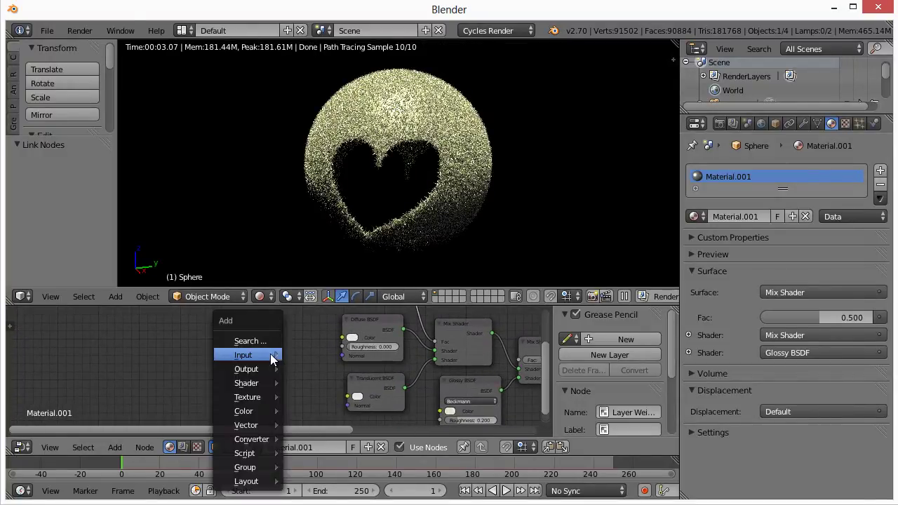
pyautogui.moveTo(266, 411)
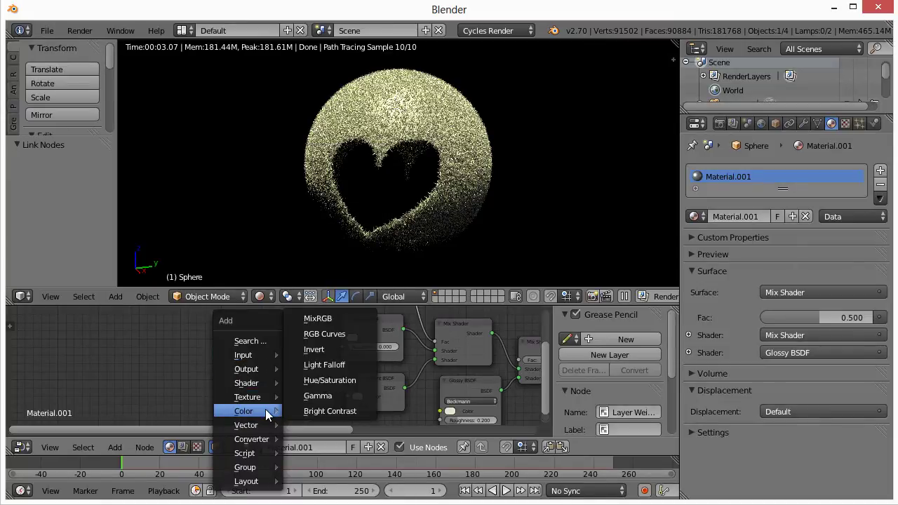
pyautogui.click(318, 318)
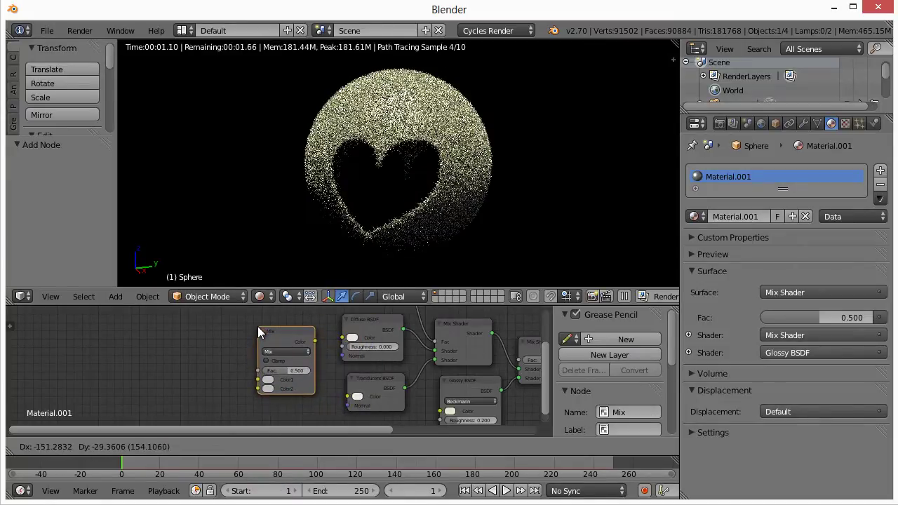
pyautogui.click(257, 326)
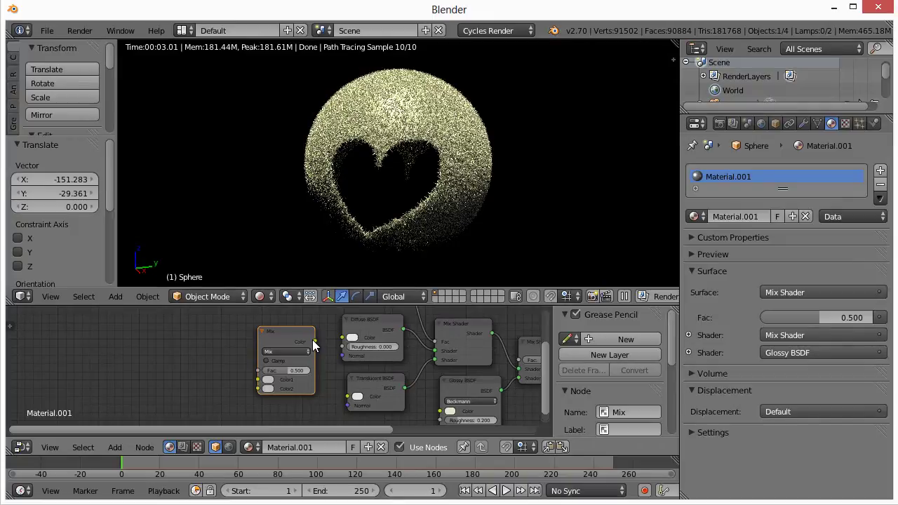
pyautogui.moveTo(313, 341); pyautogui.dragTo(341, 335)
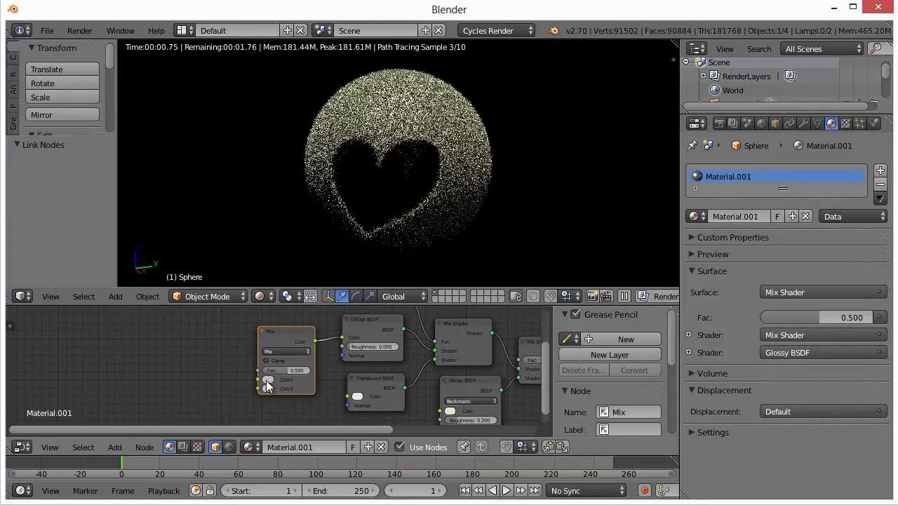
# Step: Set the MixRGB node's Color1 to a bright green and Color2 to the dark green 3F6236
pyautogui.scroll(2, 266, 381)
pyautogui.click(286, 369)
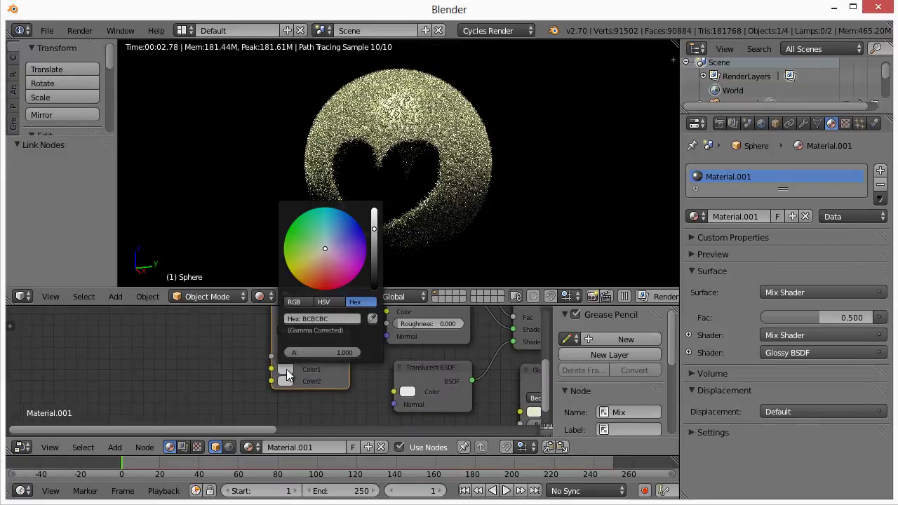
pyautogui.click(295, 234)
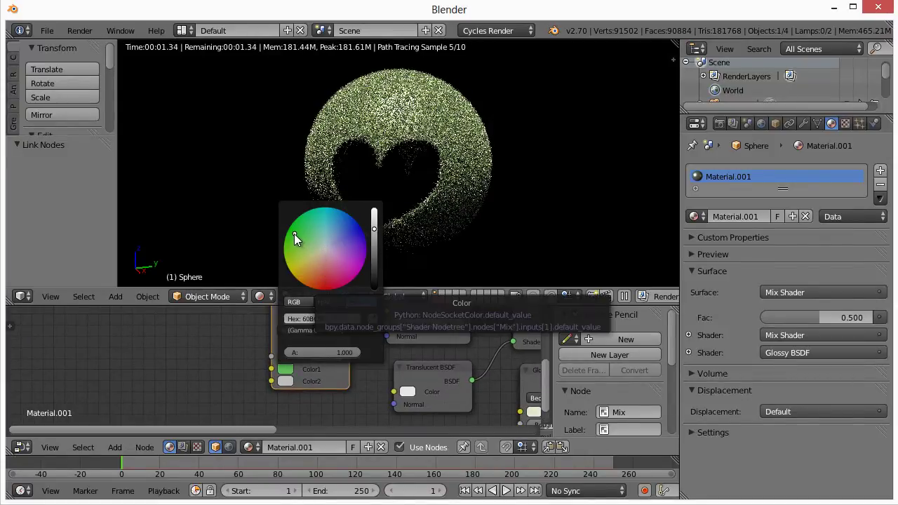
pyautogui.moveTo(259, 385); pyautogui.dragTo(235, 343, button='middle')
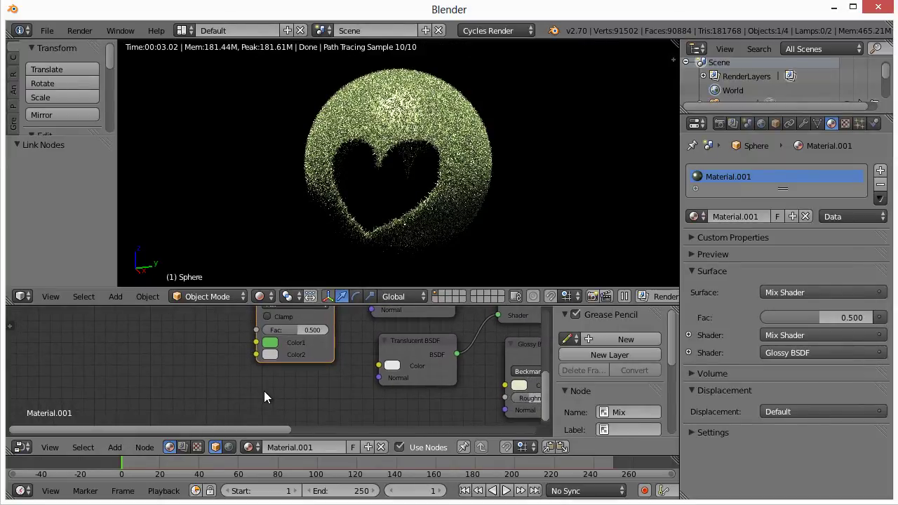
pyautogui.click(269, 354)
pyautogui.click(281, 223)
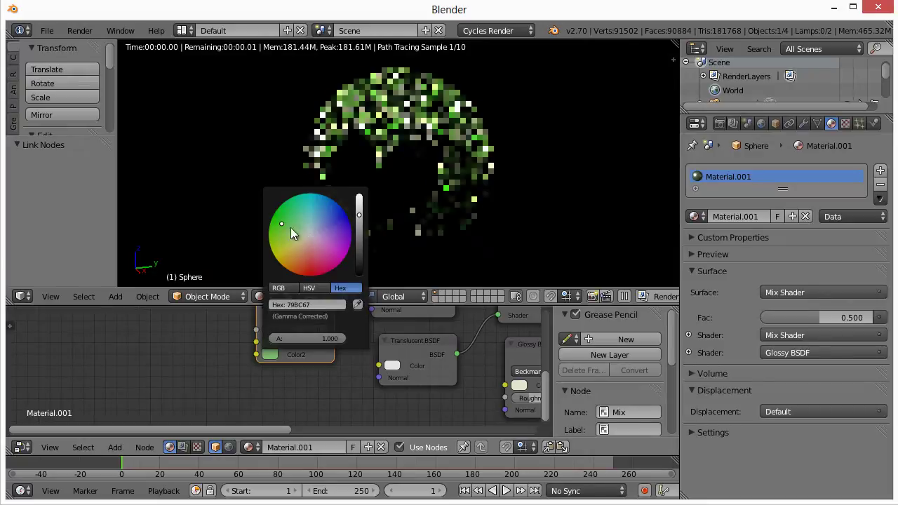
pyautogui.click(360, 244)
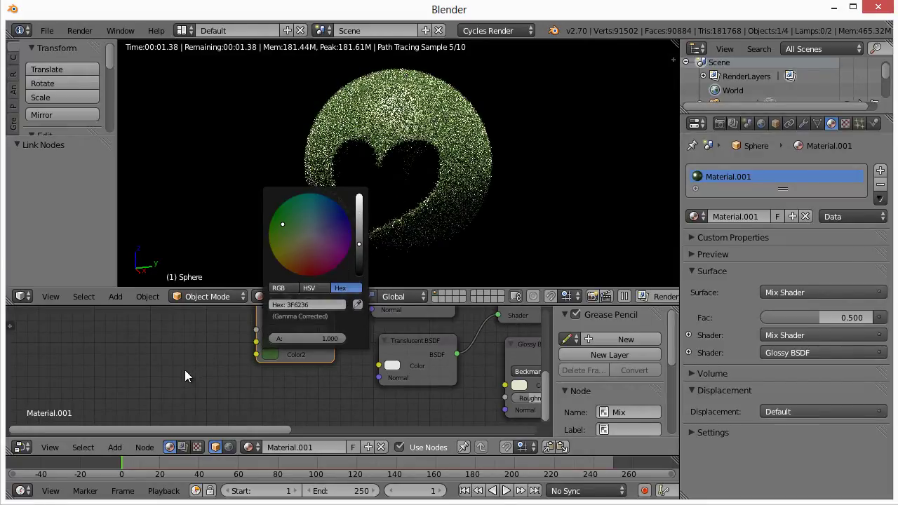
# Step: Duplicate the MixRGB node, place the copy below the original, and connect its Color output to the Translucent BSDF's Color input
pyautogui.scroll(-2, 313, 370)
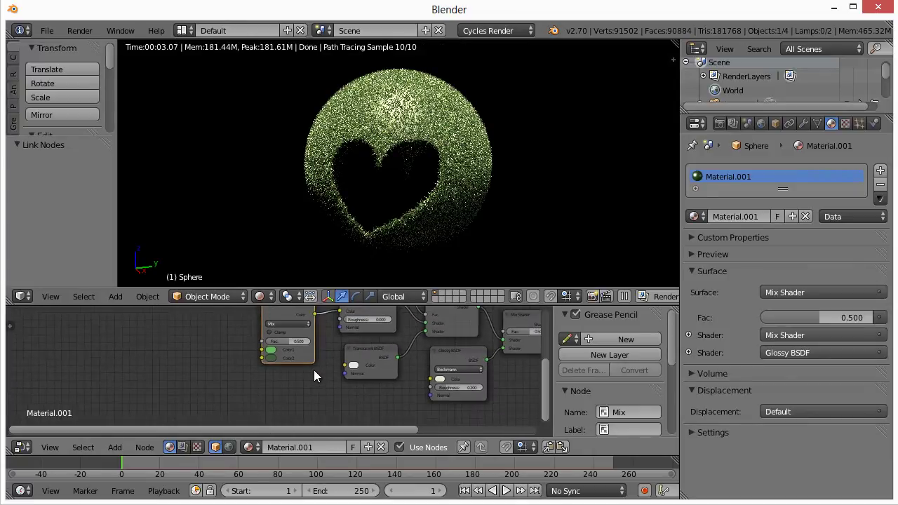
pyautogui.scroll(-1, 307, 375)
pyautogui.hotkey('shift', 'd')
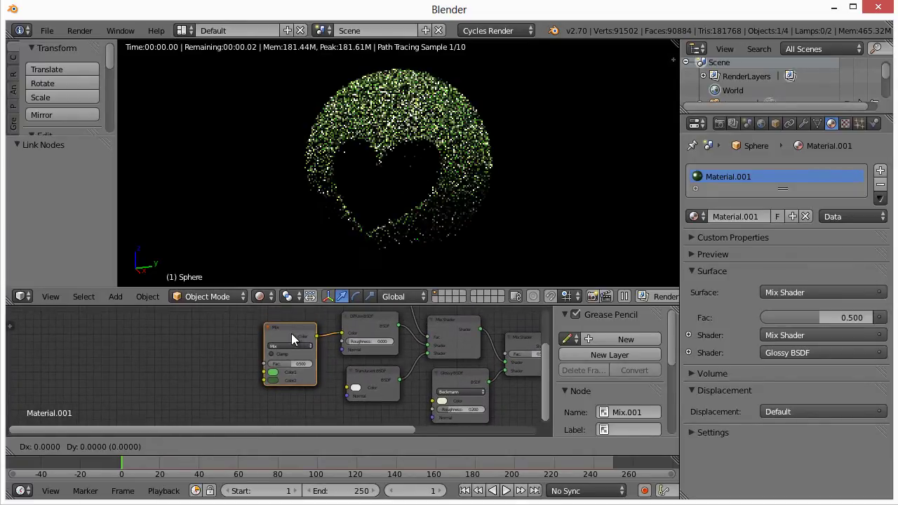
pyautogui.click(250, 392)
pyautogui.scroll(-1, 299, 396)
pyautogui.moveTo(300, 393); pyautogui.dragTo(305, 366, button='middle')
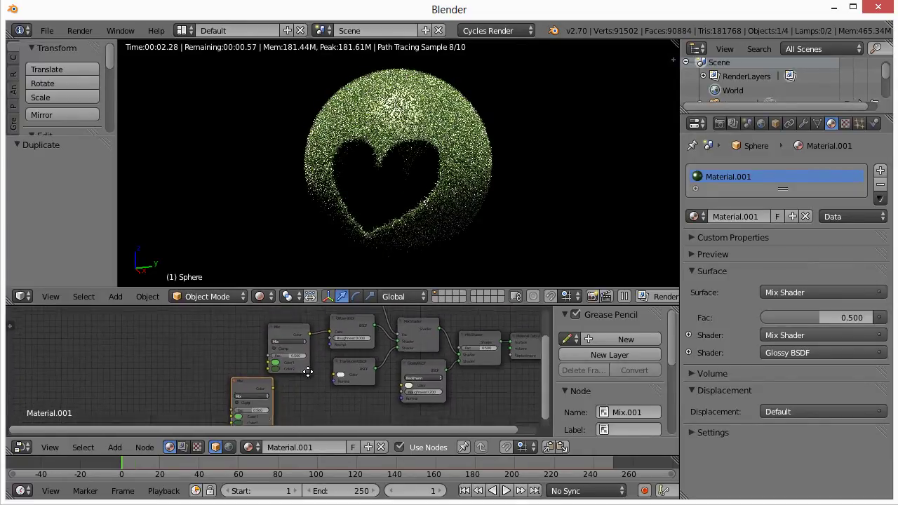
pyautogui.moveTo(267, 351); pyautogui.dragTo(360, 345)
pyautogui.scroll(3, 315, 364)
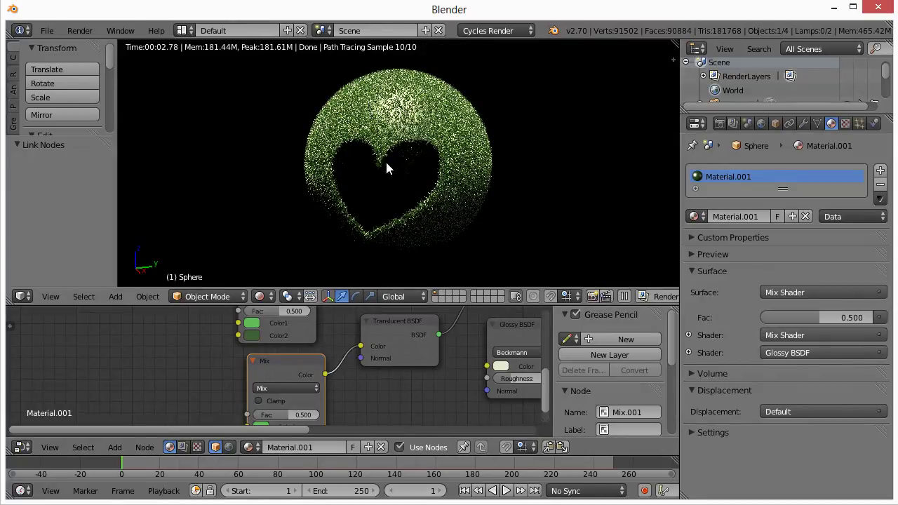
# Step: Set the thickness Scaling in the sphere's Cycles Hair Settings to 0.02
pyautogui.scroll(-3, 381, 367)
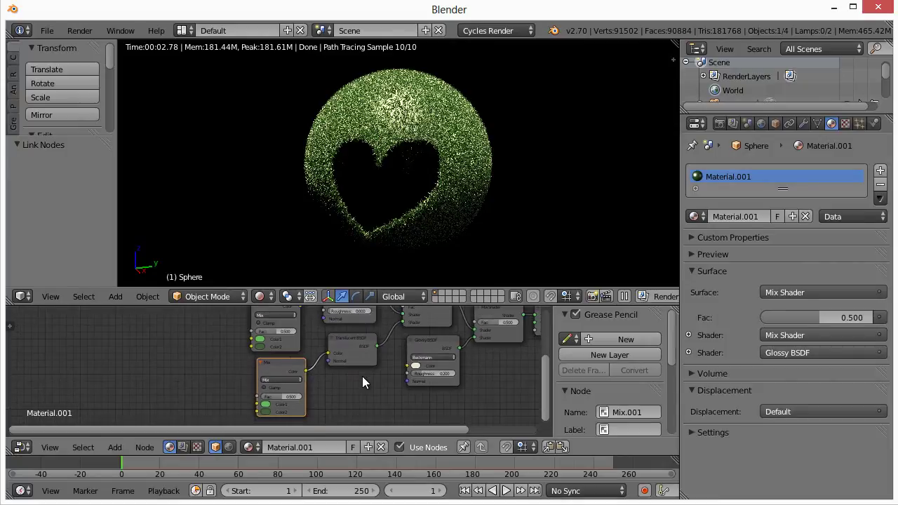
pyautogui.scroll(-2, 360, 375)
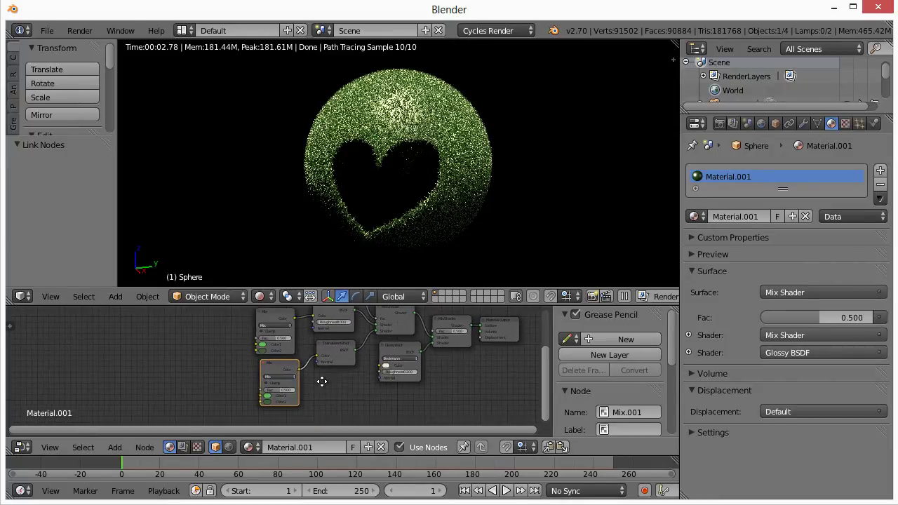
pyautogui.moveTo(321, 381); pyautogui.dragTo(311, 417, button='middle')
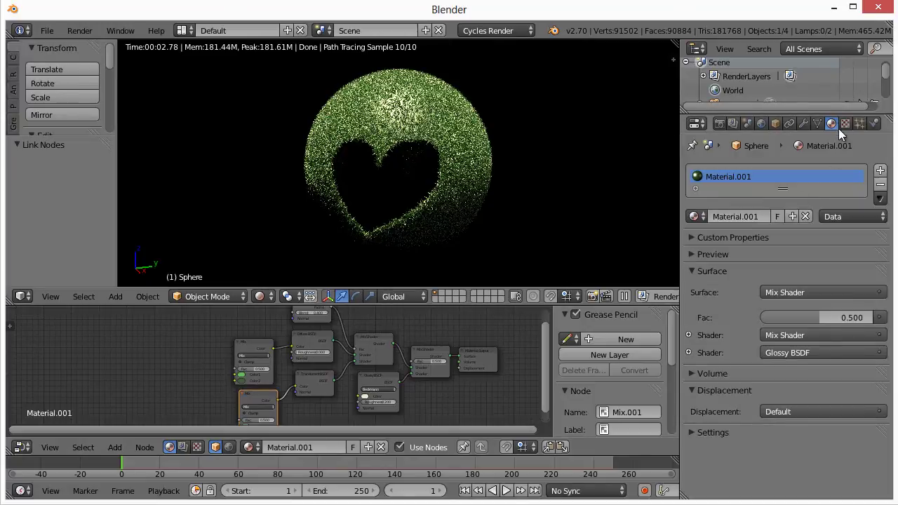
pyautogui.click(860, 124)
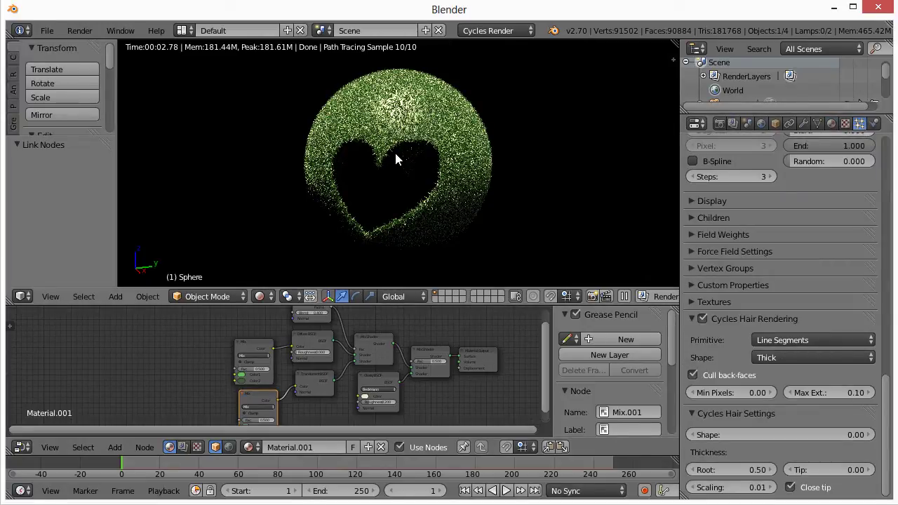
pyautogui.scroll(6, 383, 120)
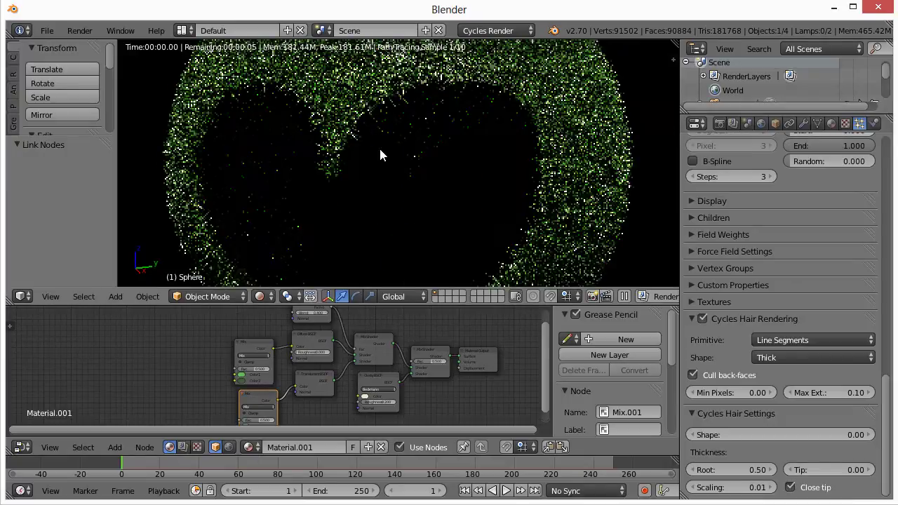
pyautogui.moveTo(379, 154); pyautogui.dragTo(396, 228, button='middle')
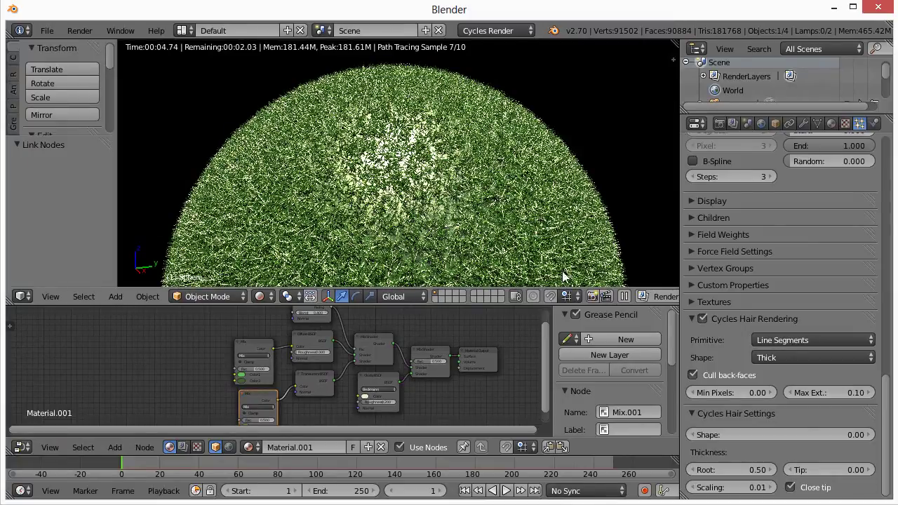
pyautogui.click(759, 485)
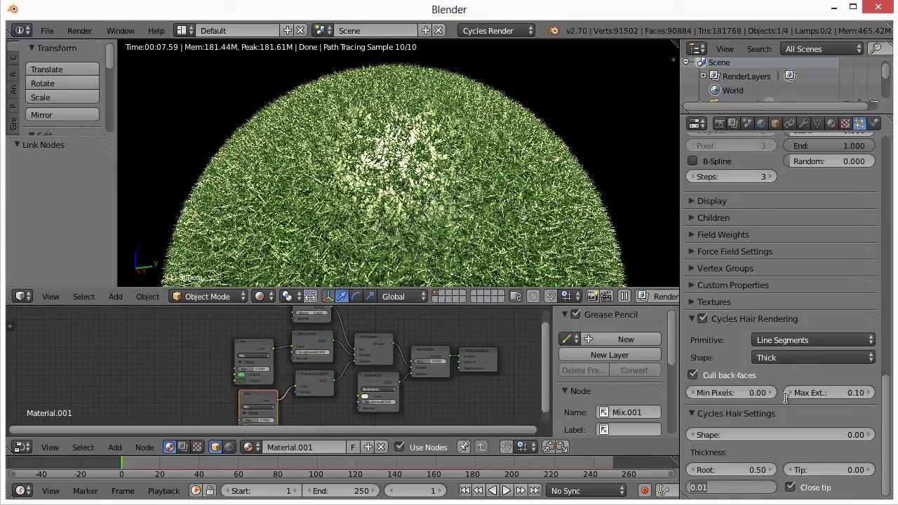
pyautogui.write('0.02')
pyautogui.press('Return')
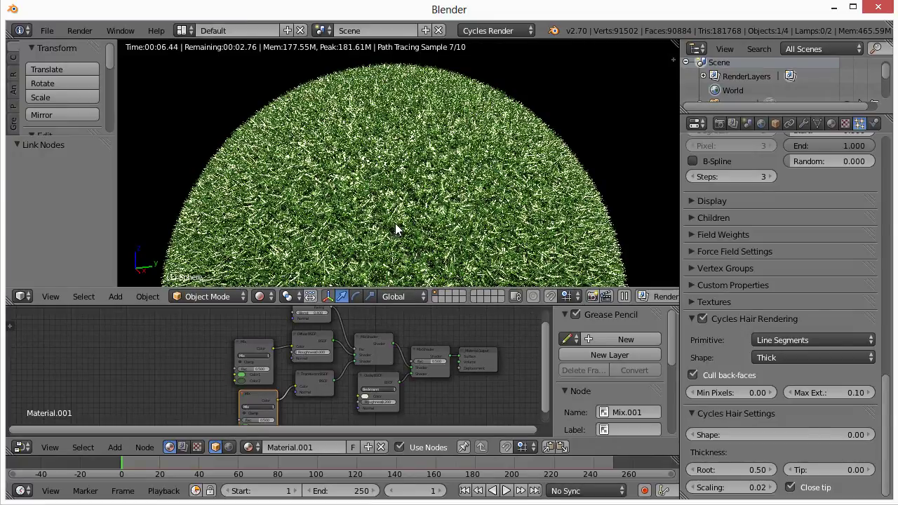
# Step: Join the node editor area into the 3D view so the sphere's rendered preview fills the space
pyautogui.scroll(-4, 405, 185)
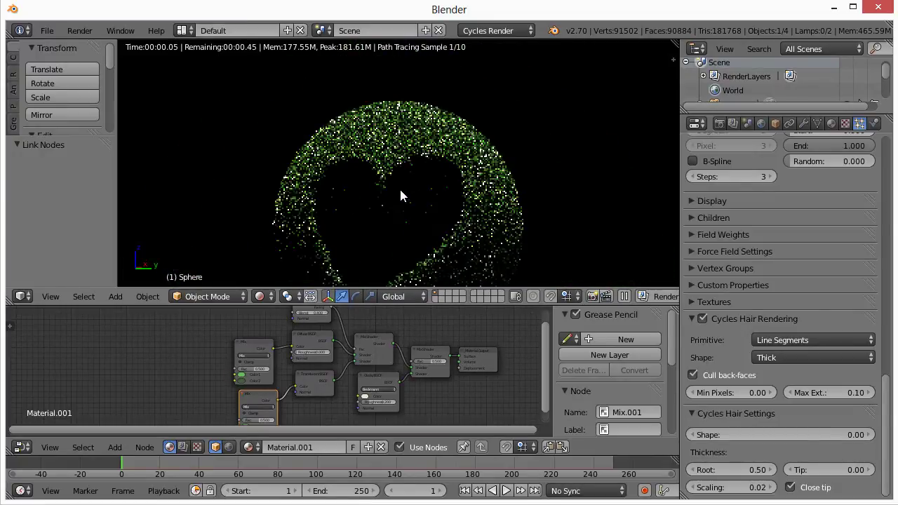
pyautogui.scroll(-2, 399, 200)
pyautogui.moveTo(421, 215); pyautogui.dragTo(393, 216, button='middle')
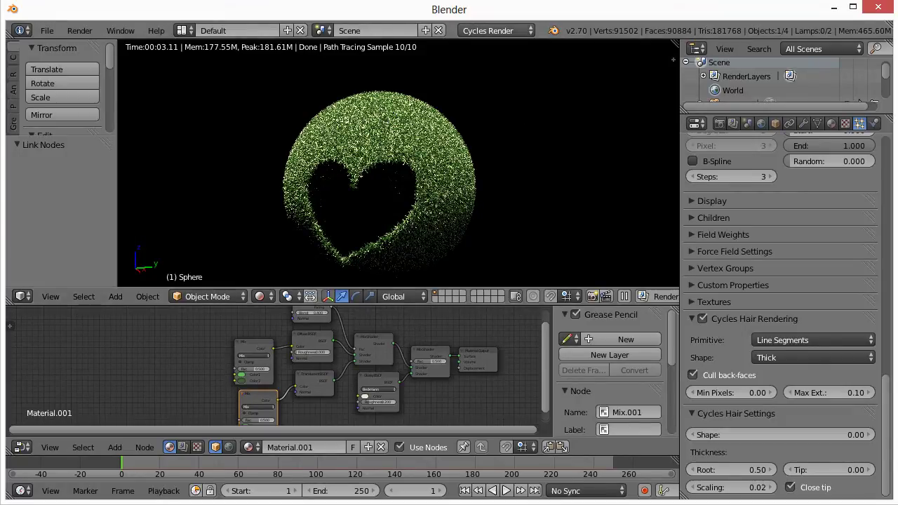
pyautogui.rightClick(411, 309)
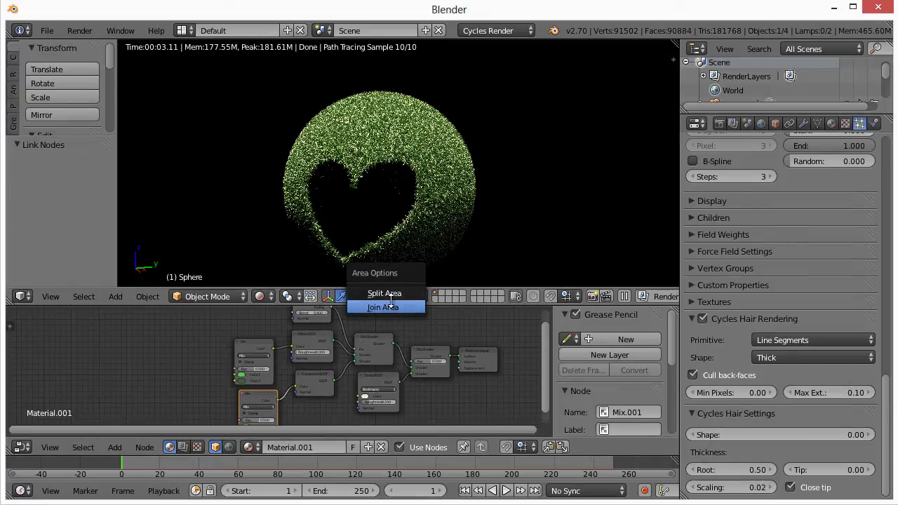
pyautogui.click(384, 309)
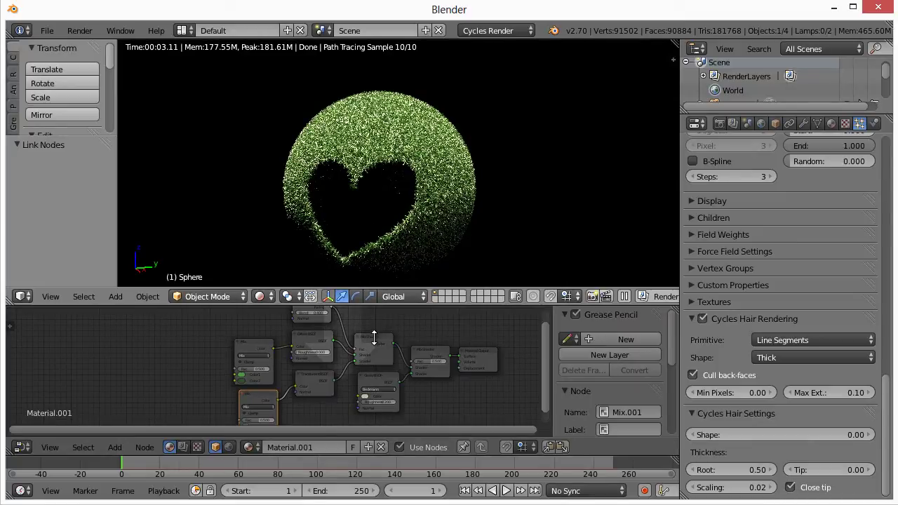
pyautogui.moveTo(373, 337); pyautogui.dragTo(374, 339)
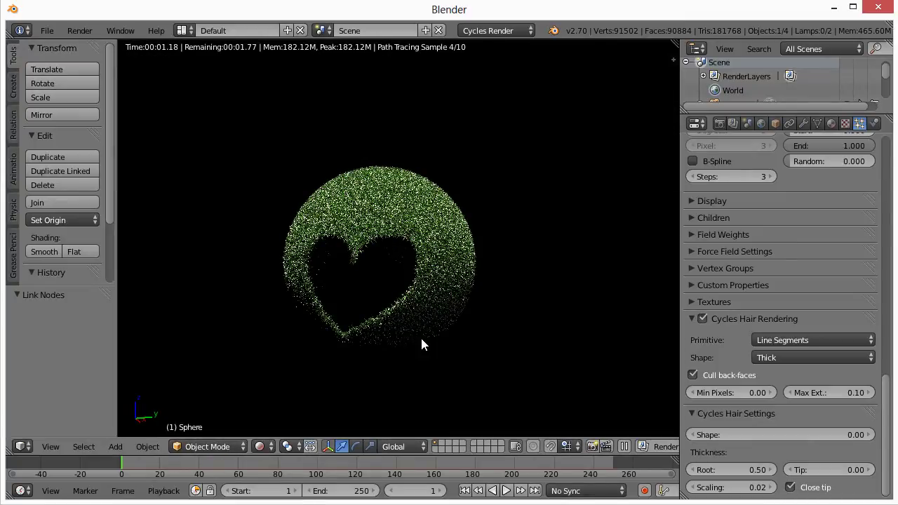
pyautogui.keyDown('shift'); pyautogui.moveTo(424, 293); pyautogui.dragTo(427, 289, button='middle'); pyautogui.keyUp('shift')
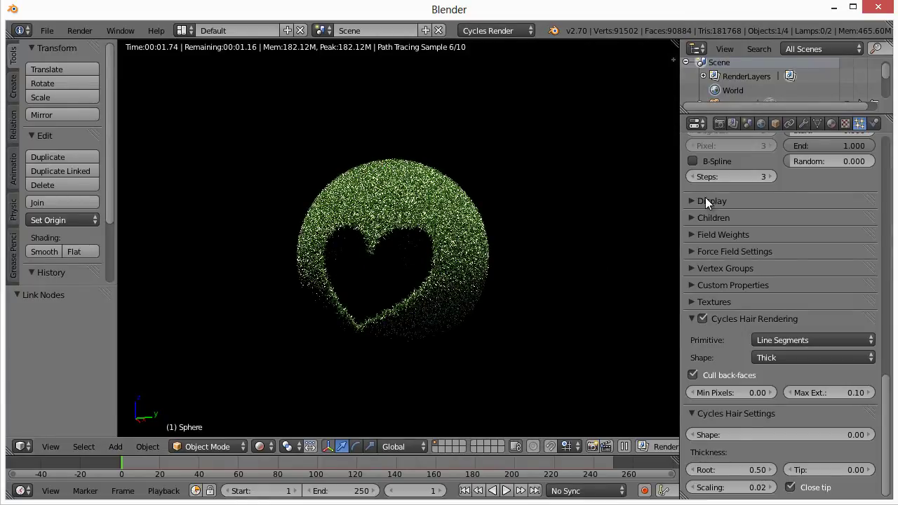
# Step: Set the scene's render device to GPU Compute
pyautogui.click(718, 123)
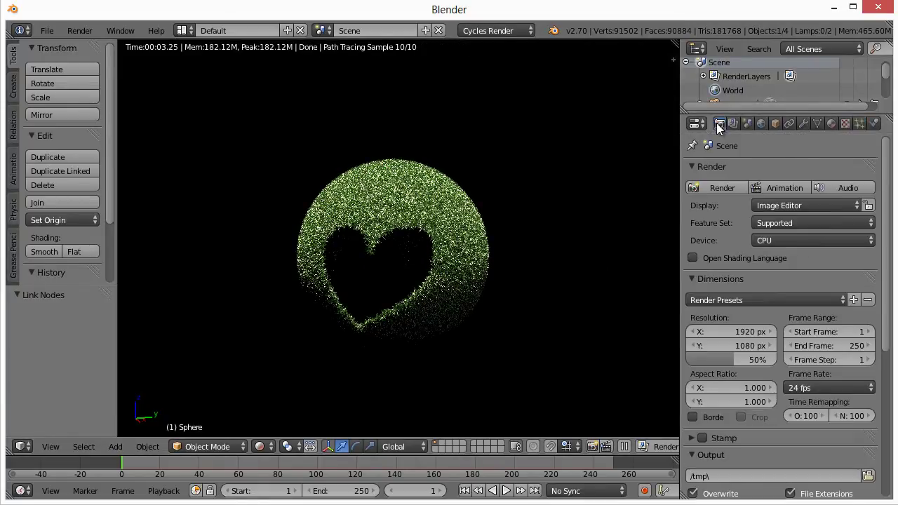
pyautogui.click(778, 241)
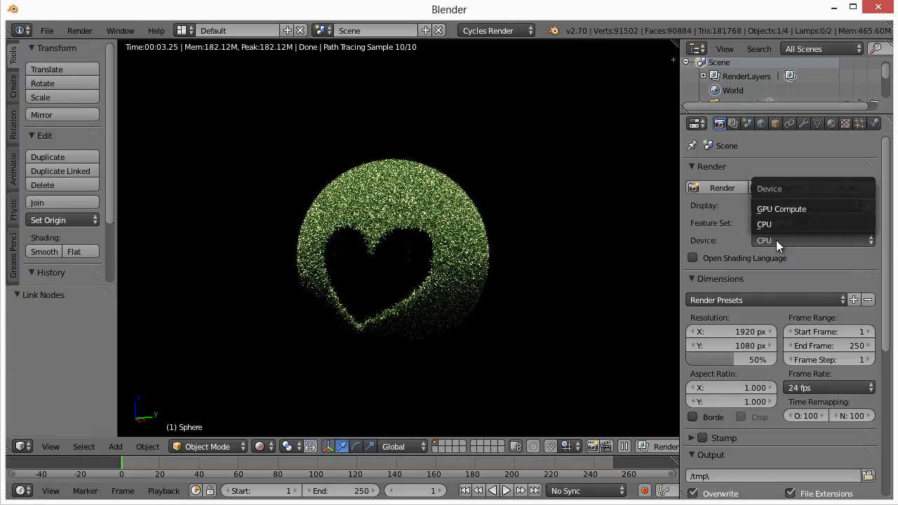
pyautogui.click(780, 209)
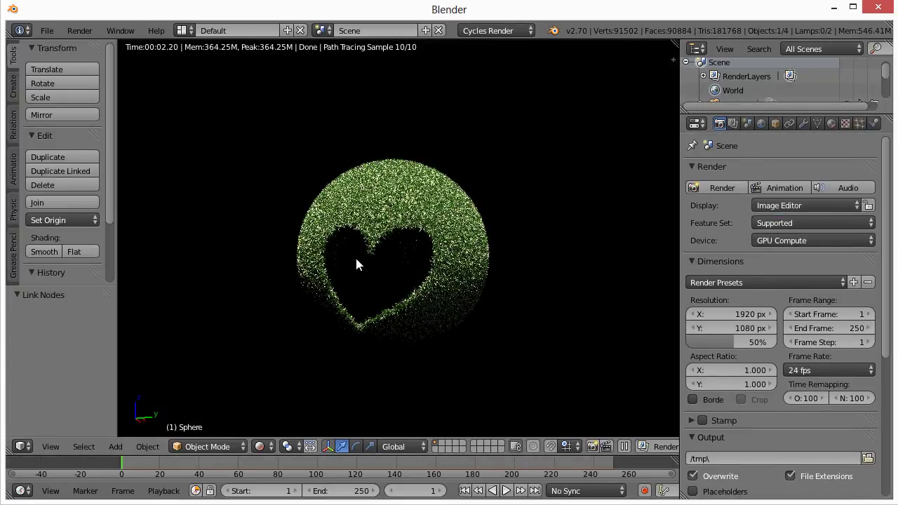
# Step: In the system preferences, switch the compute device to None and back to CUDA with GeForce GTX 580 (2x), and close the preferences
pyautogui.click(52, 32)
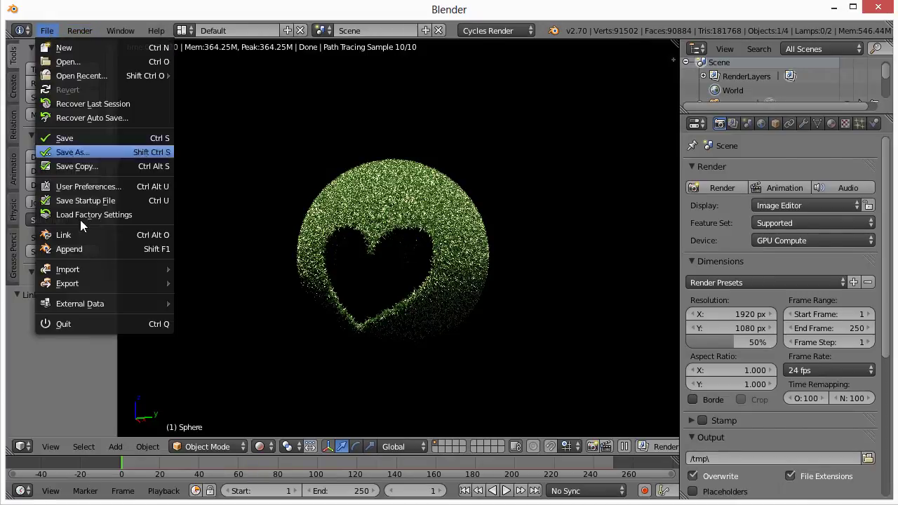
pyautogui.click(112, 186)
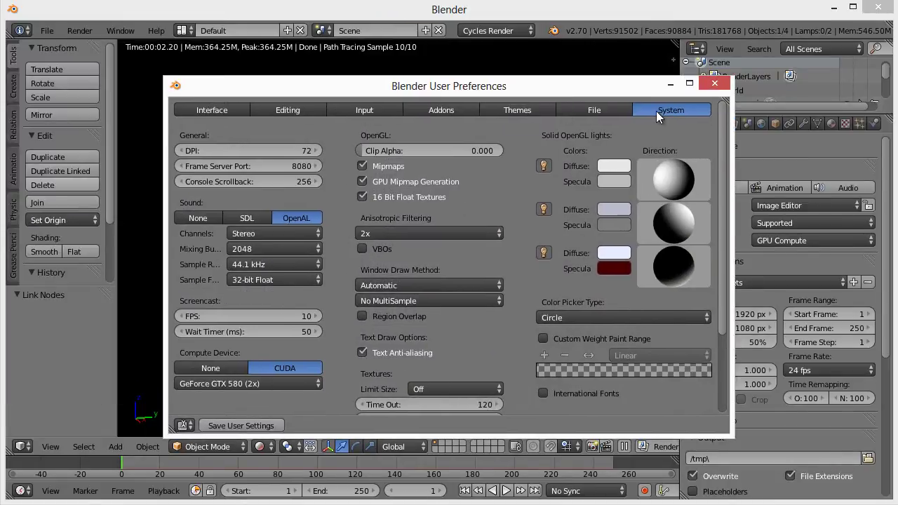
pyautogui.click(216, 367)
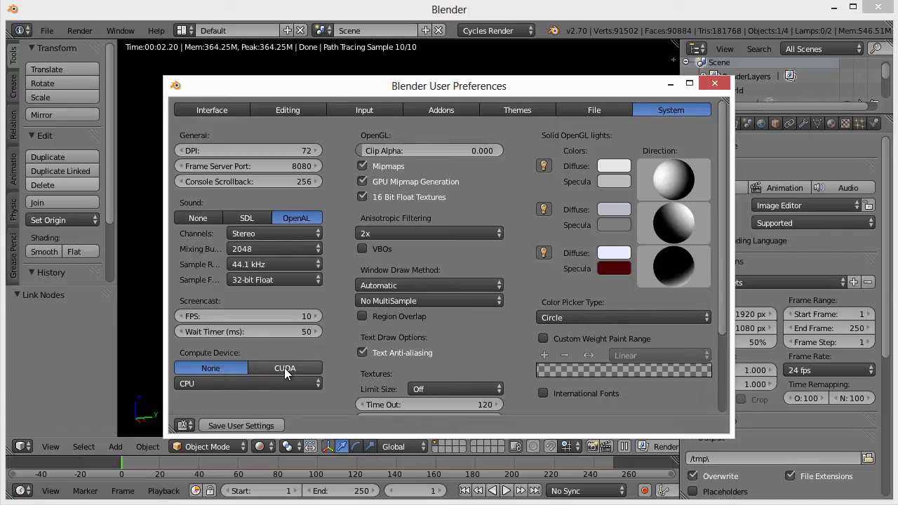
pyautogui.click(284, 368)
pyautogui.click(237, 383)
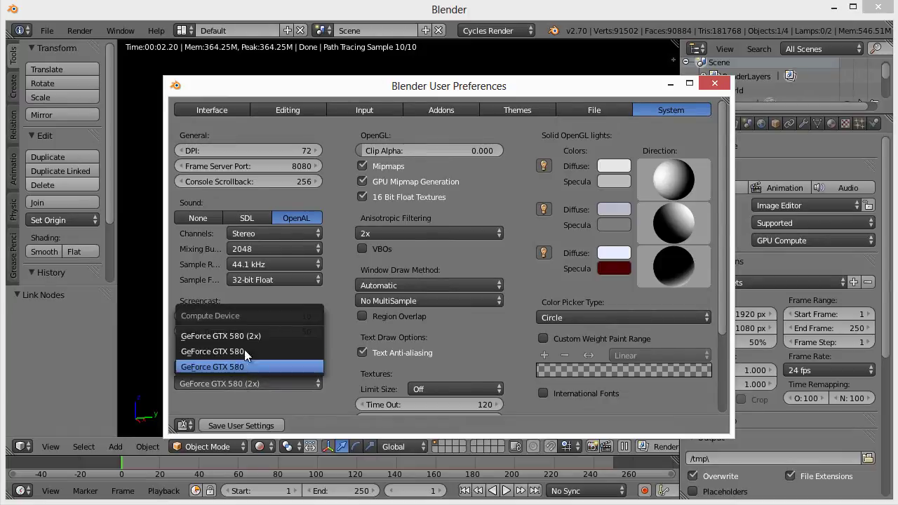
pyautogui.click(289, 379)
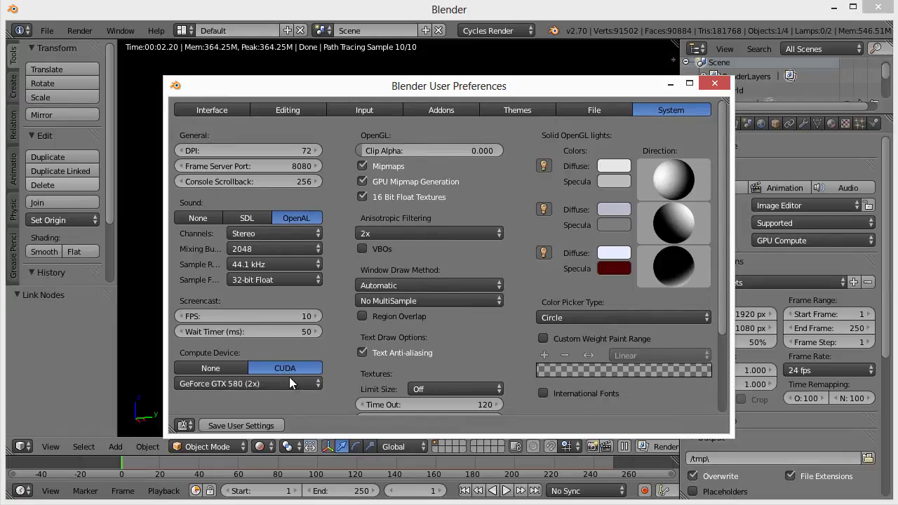
pyautogui.click(715, 85)
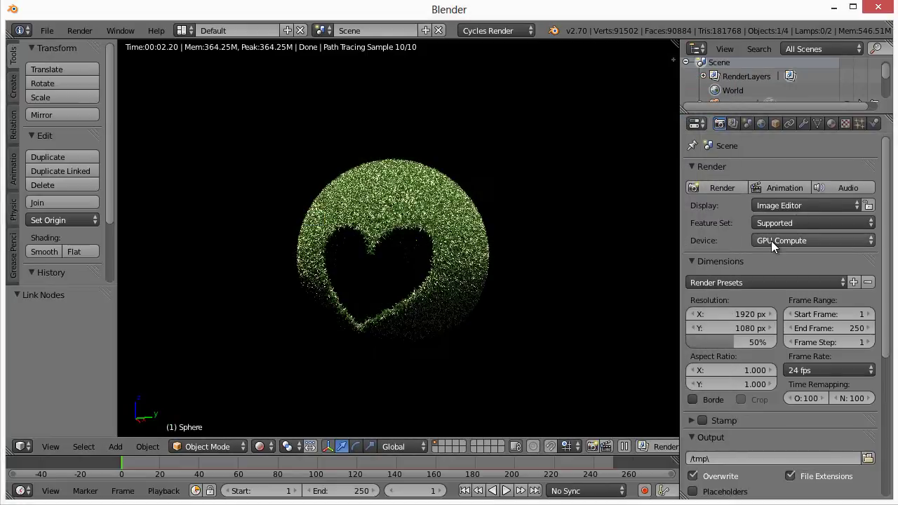
# Step: Set the sampling to 200 preview samples and 1000 render samples
pyautogui.scroll(-7, 769, 336)
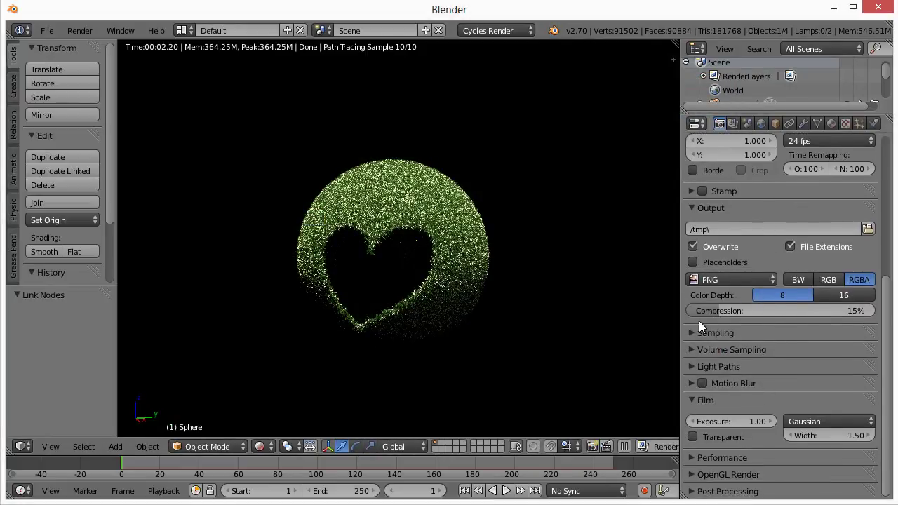
pyautogui.click(691, 333)
pyautogui.scroll(-2, 800, 346)
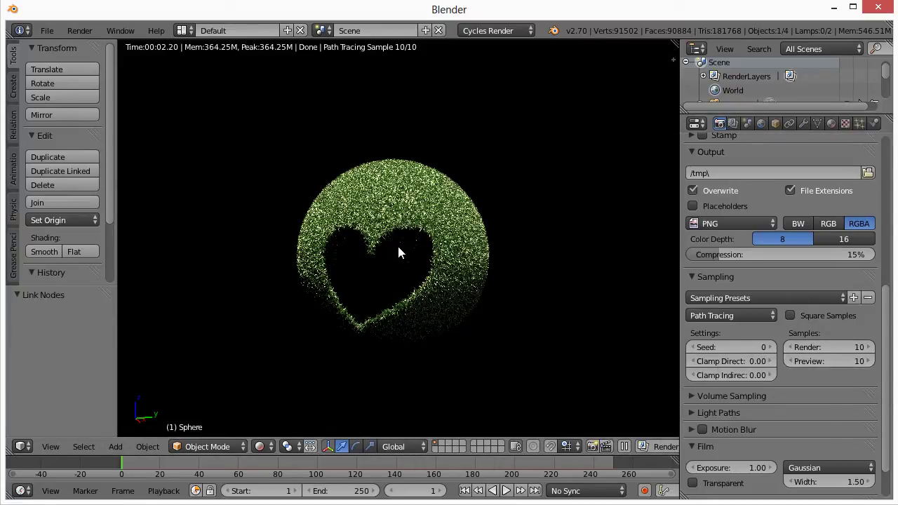
pyautogui.click(823, 360)
pyautogui.write('2')
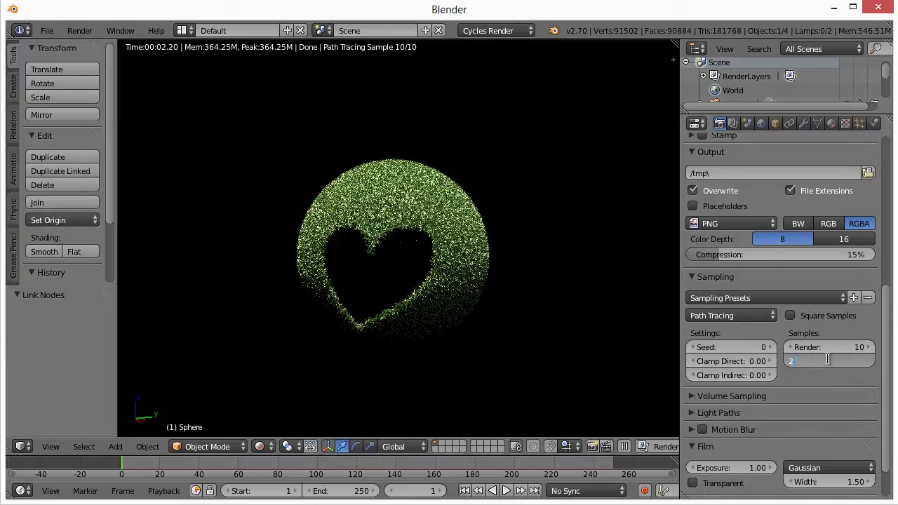
pyautogui.write('00')
pyautogui.press('Return')
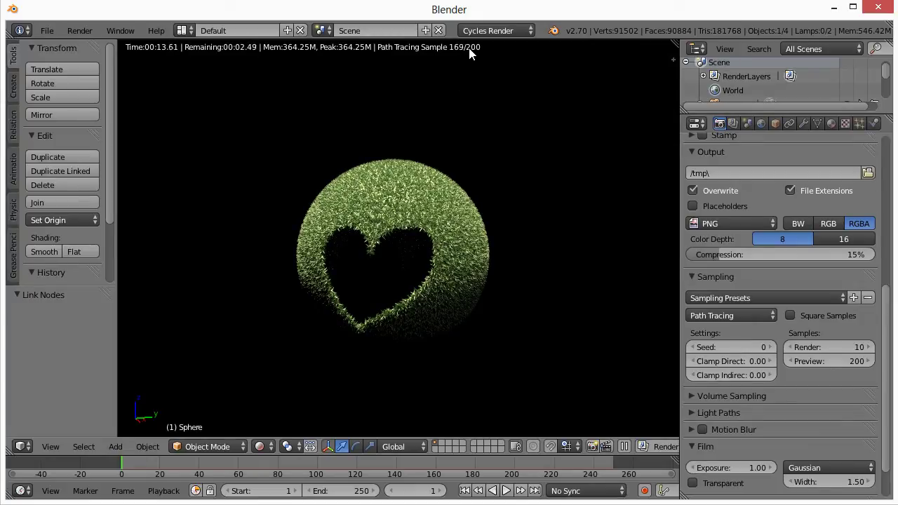
pyautogui.click(832, 347)
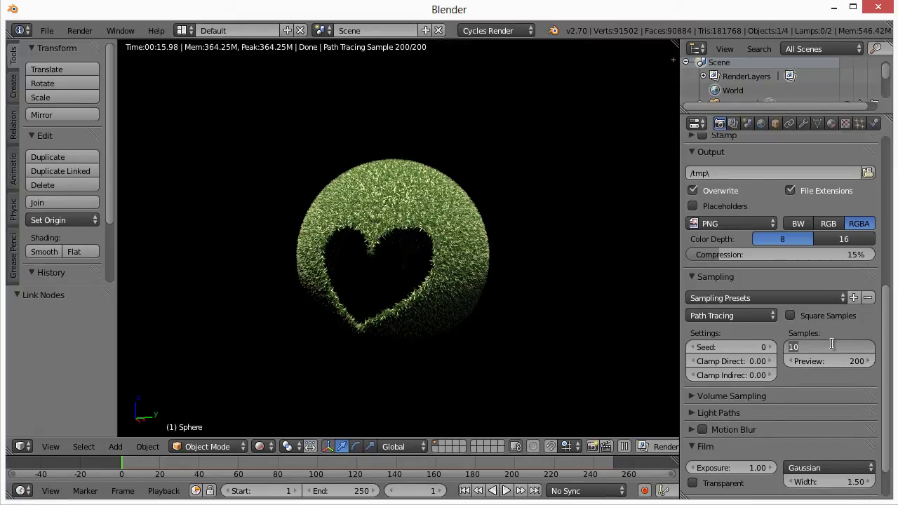
pyautogui.press('Return')
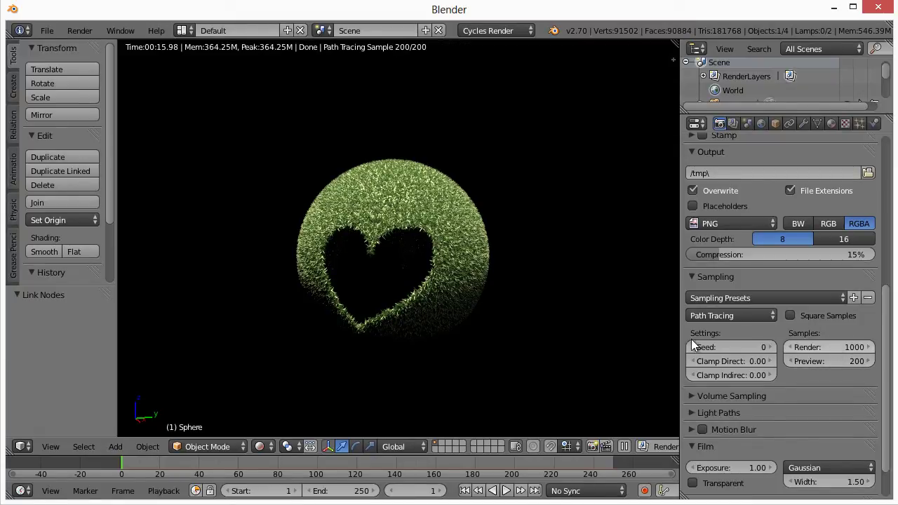
# Step: Review the sphere's hair particle settings, including emission, velocity, physics, render and Cycles hair thickness
pyautogui.scroll(5, 385, 272)
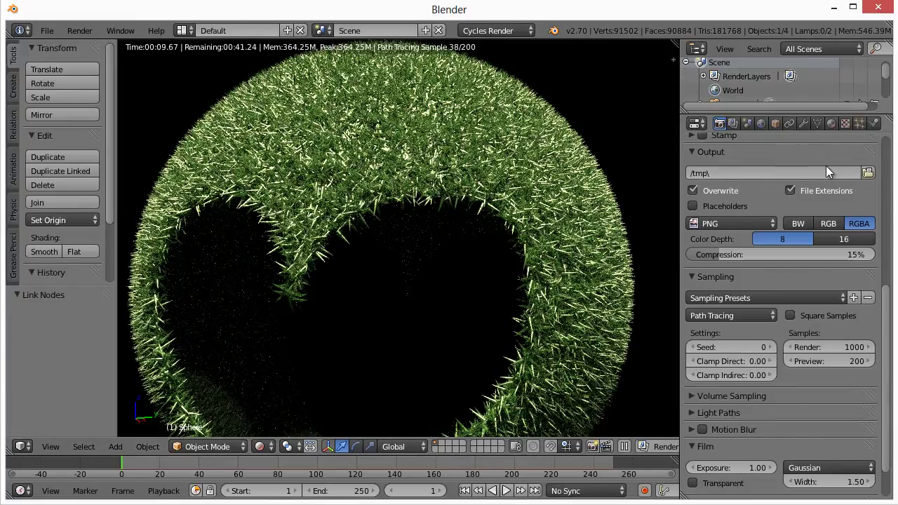
pyautogui.click(860, 124)
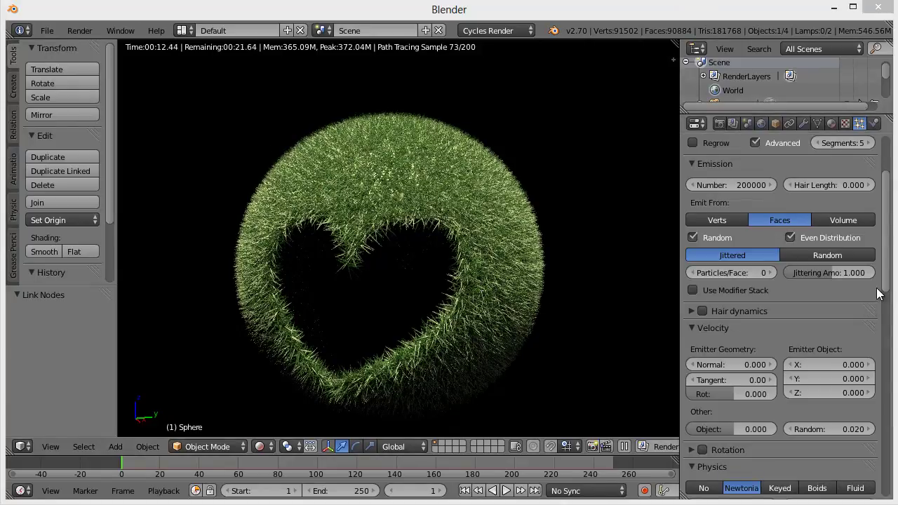
pyautogui.scroll(-20, 757, 463)
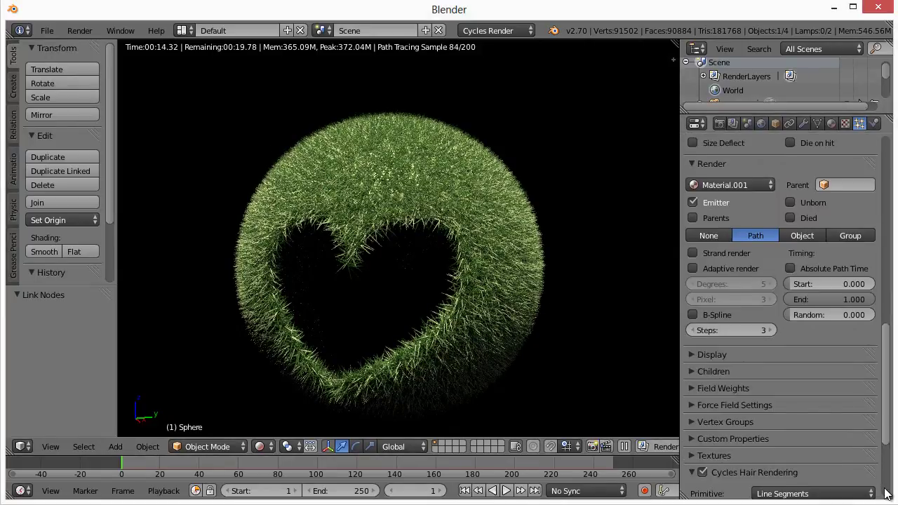
pyautogui.scroll(-1, 754, 477)
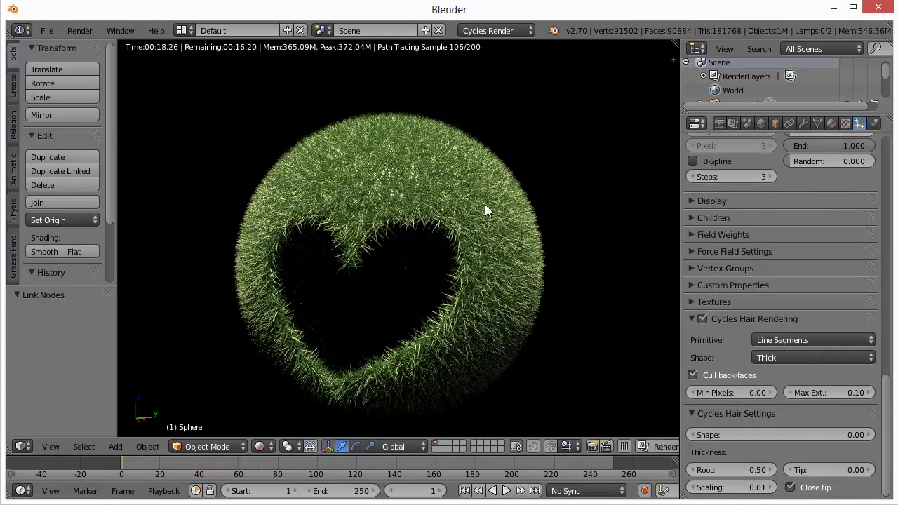
pyautogui.scroll(20, 886, 186)
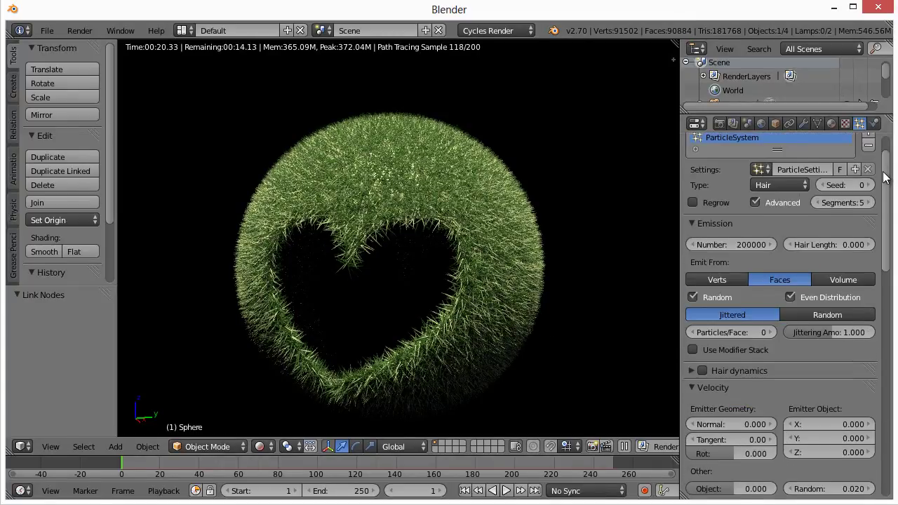
pyautogui.scroll(-6, 888, 224)
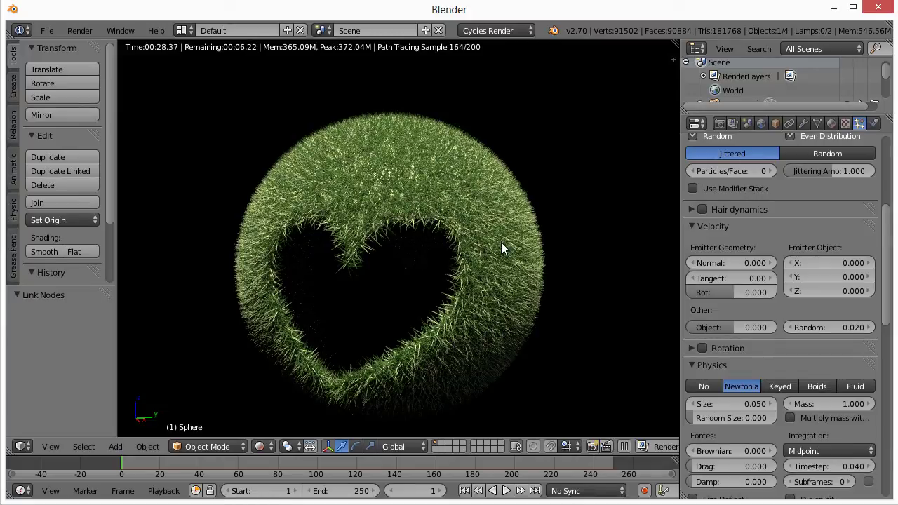
# Step: Switch the viewport shading from the rendered preview to Solid
pyautogui.moveTo(506, 231); pyautogui.dragTo(507, 229, button='middle')
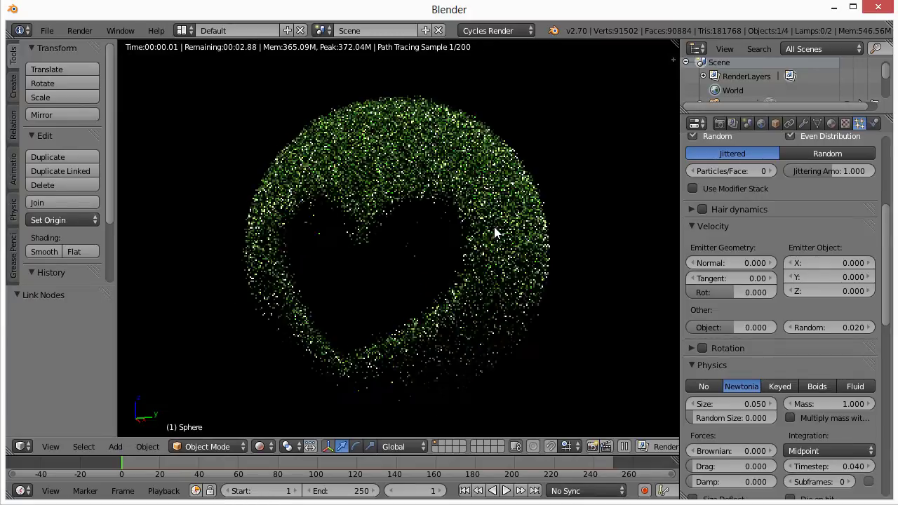
pyautogui.scroll(-2, 495, 231)
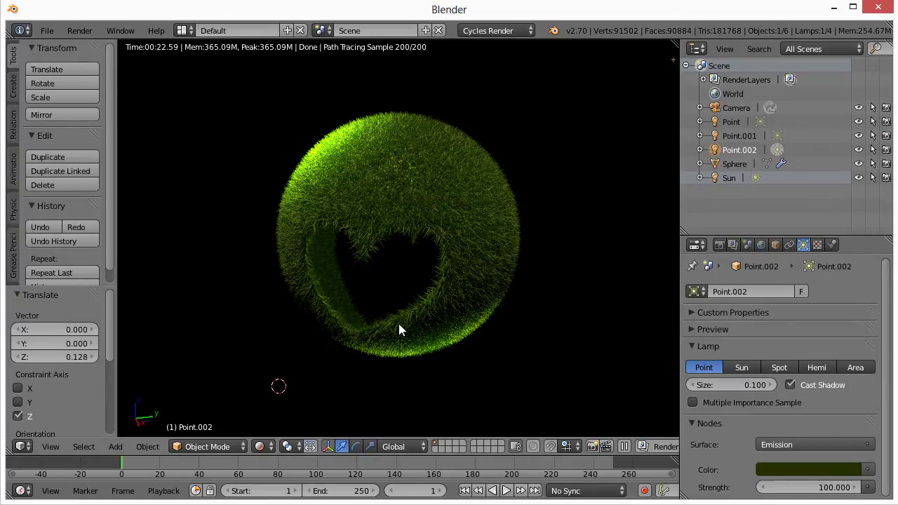
pyautogui.click(231, 447)
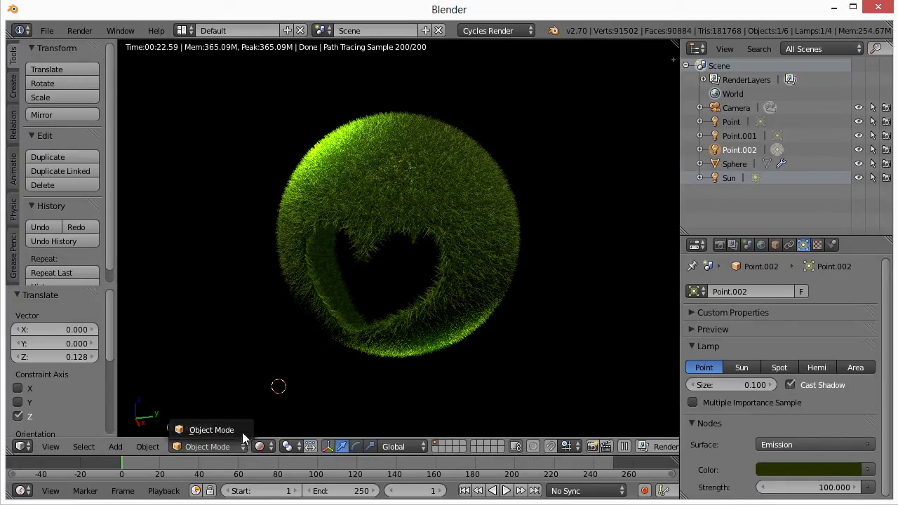
pyautogui.click(259, 446)
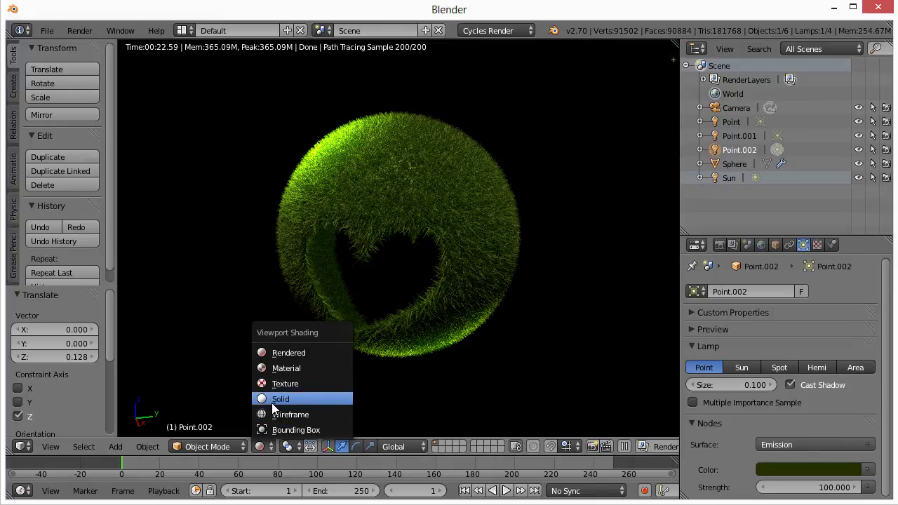
pyautogui.click(272, 400)
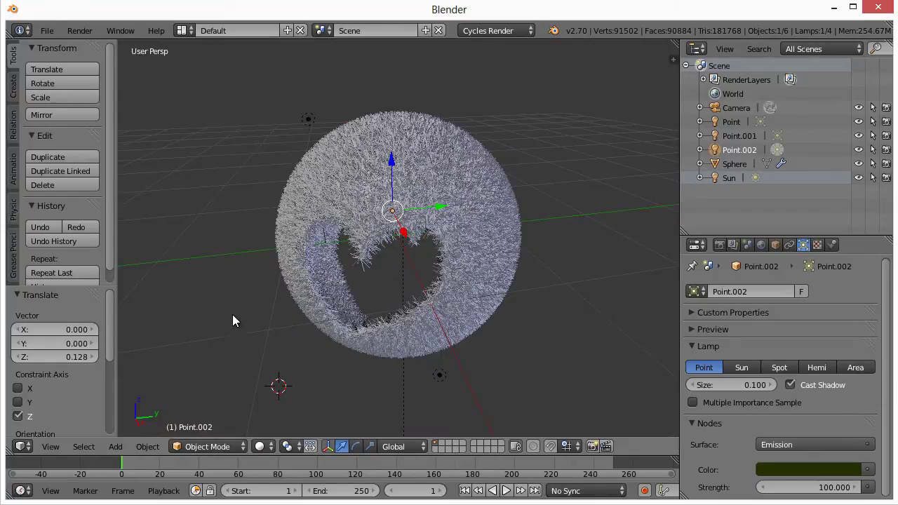
# Step: Review the available lamp types, then inspect the emission color and strength of the three point lamps and the sun lamp
pyautogui.hotkey('shift', 'a')
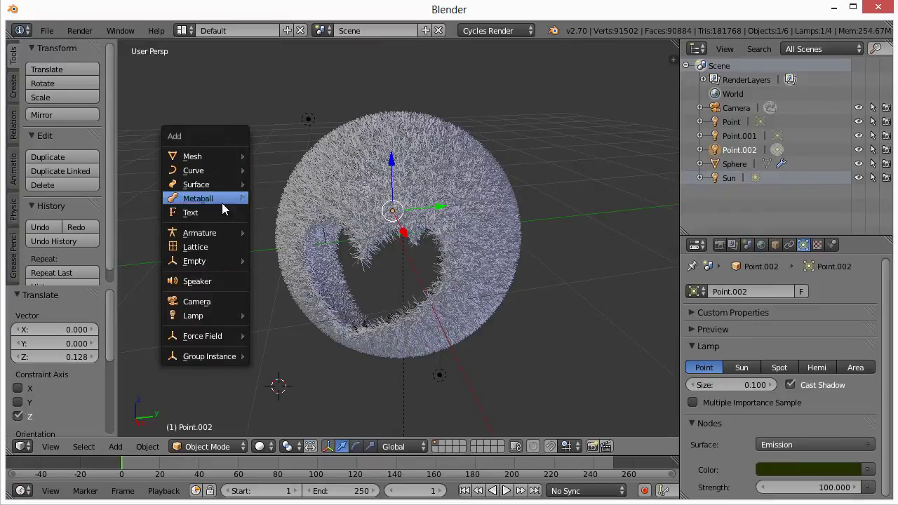
pyautogui.moveTo(215, 314)
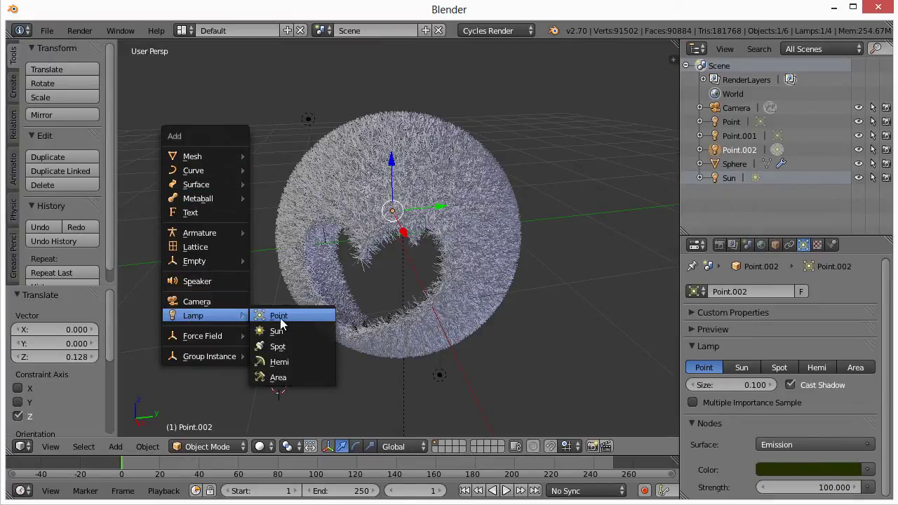
pyautogui.rightClick(440, 378)
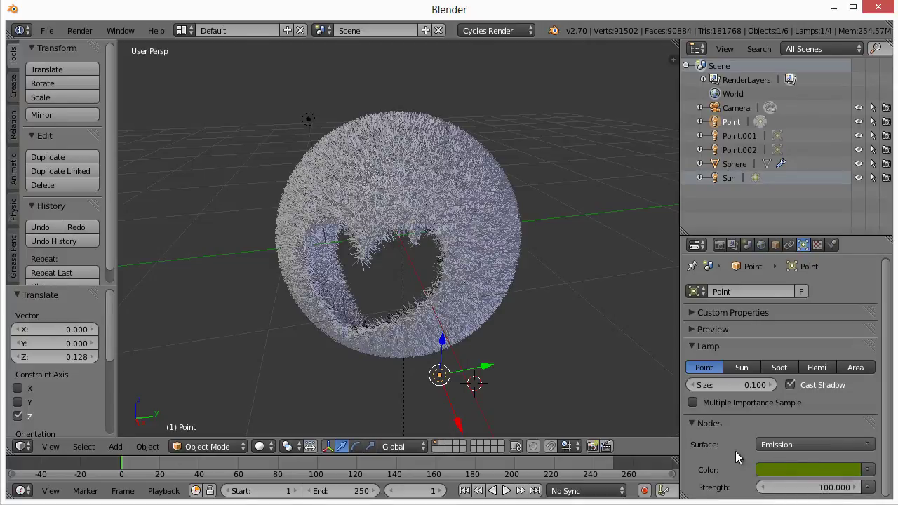
pyautogui.rightClick(308, 120)
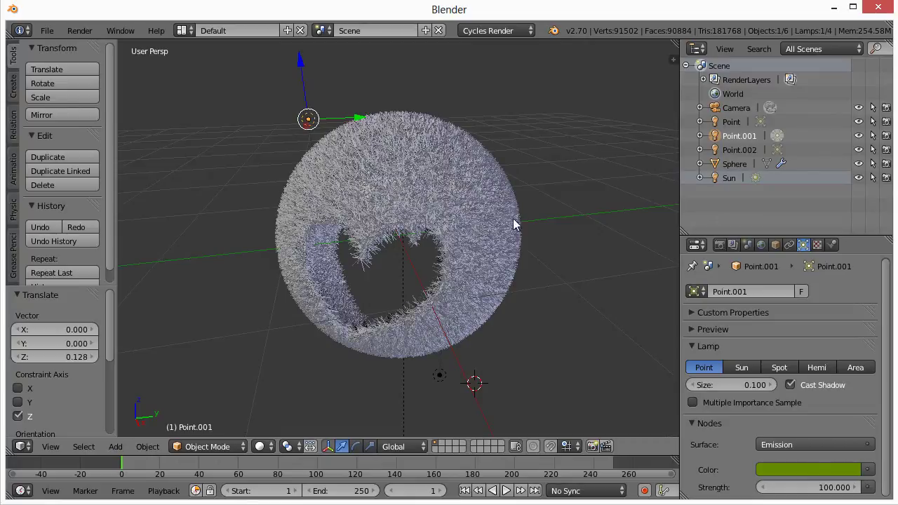
pyautogui.click(747, 150)
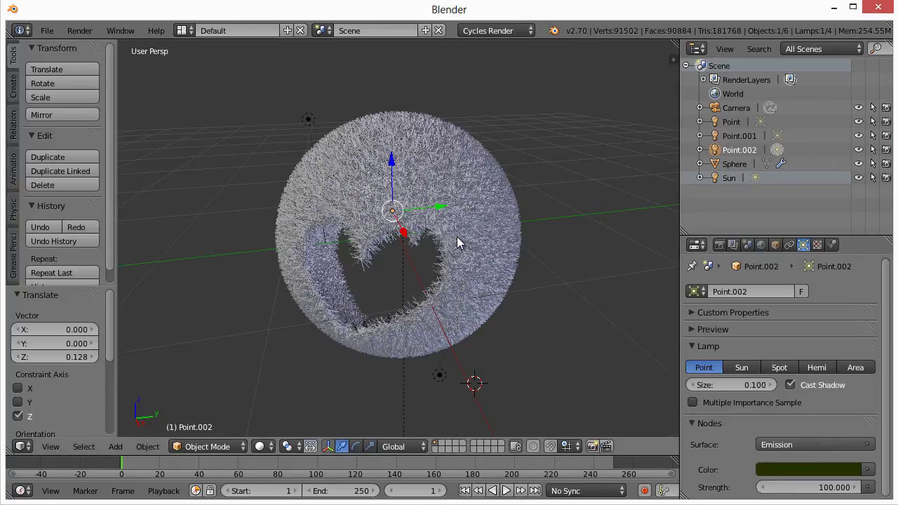
pyautogui.click(738, 178)
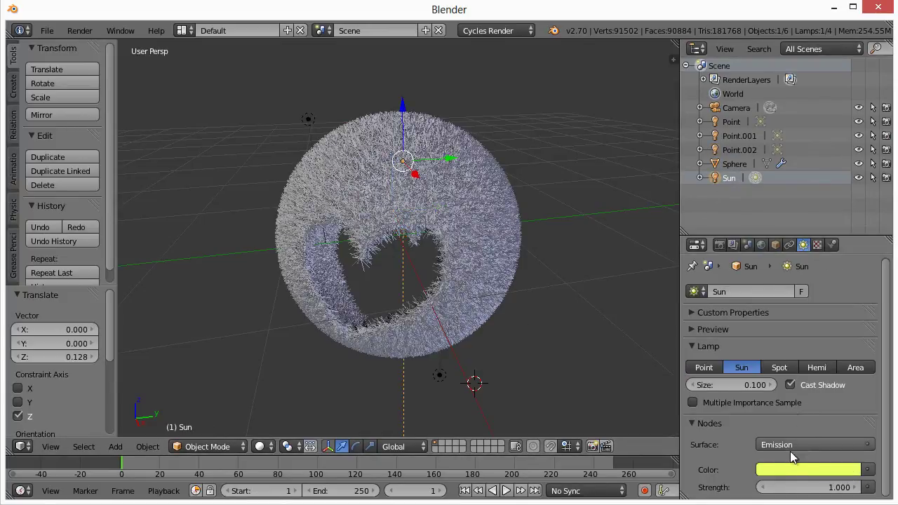
pyautogui.click(801, 469)
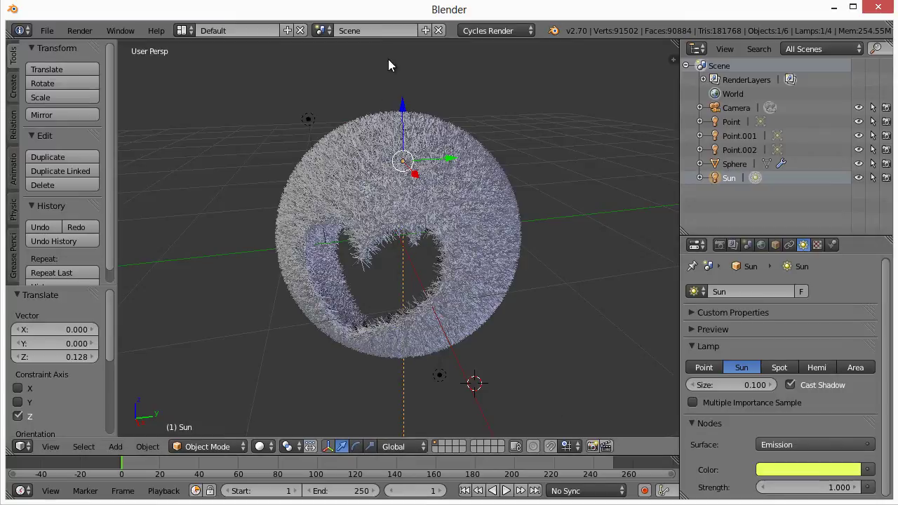
# Step: Set the viewport shading to Rendered to preview the lit grass sphere
pyautogui.click(260, 446)
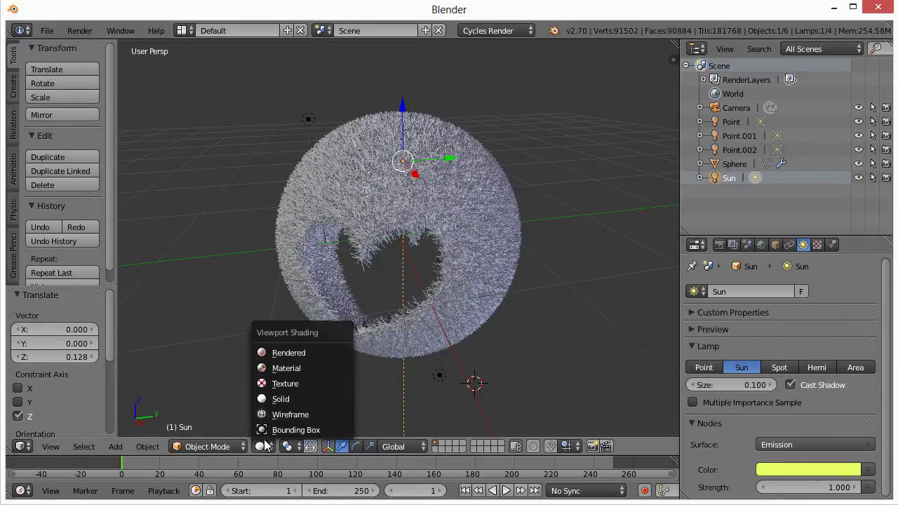
pyautogui.click(278, 356)
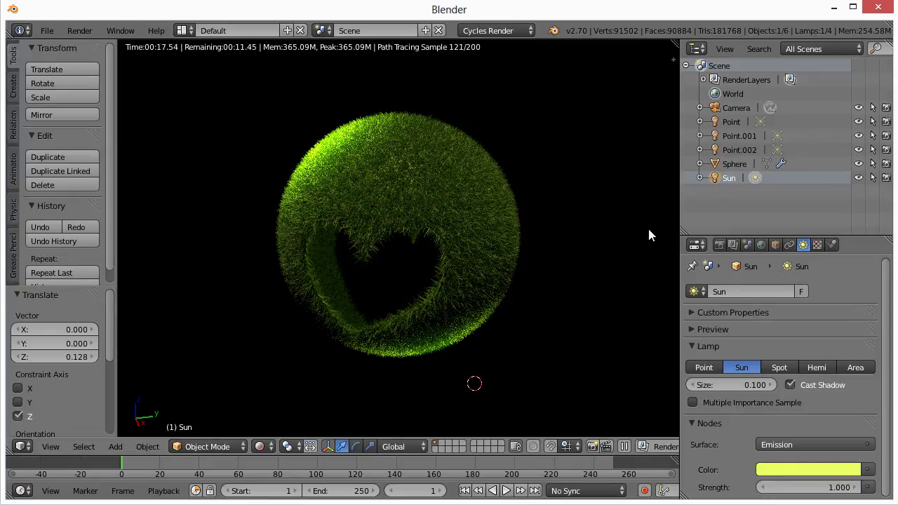
# Step: Set the scene's render resolution to 1280 x 720 px at 100% scale
pyautogui.click(719, 245)
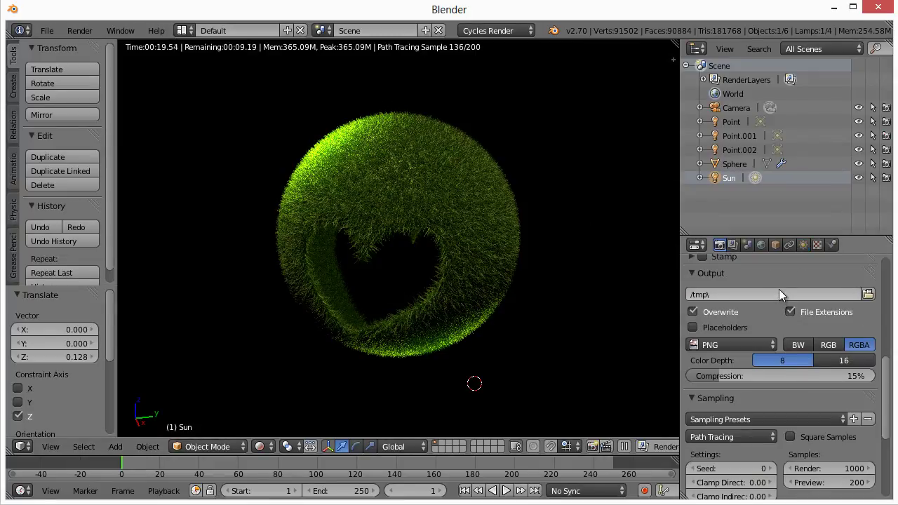
pyautogui.scroll(10, 778, 295)
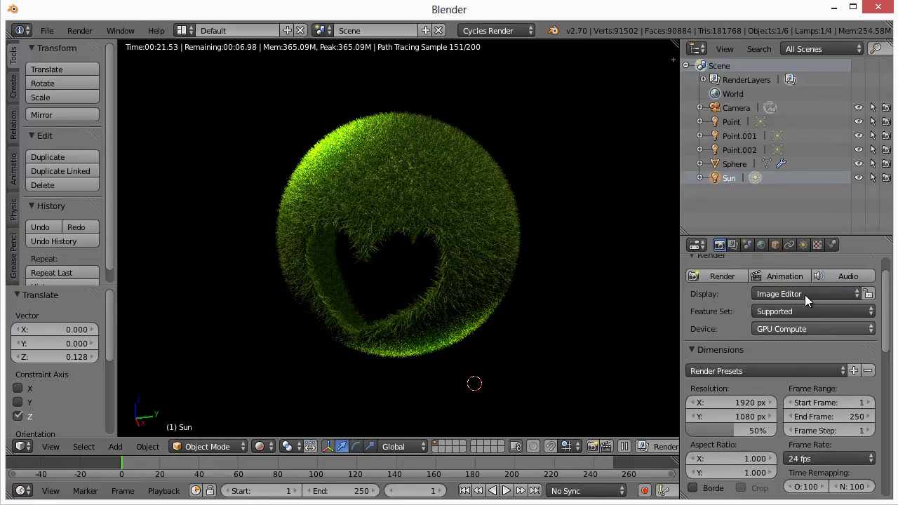
pyautogui.click(744, 405)
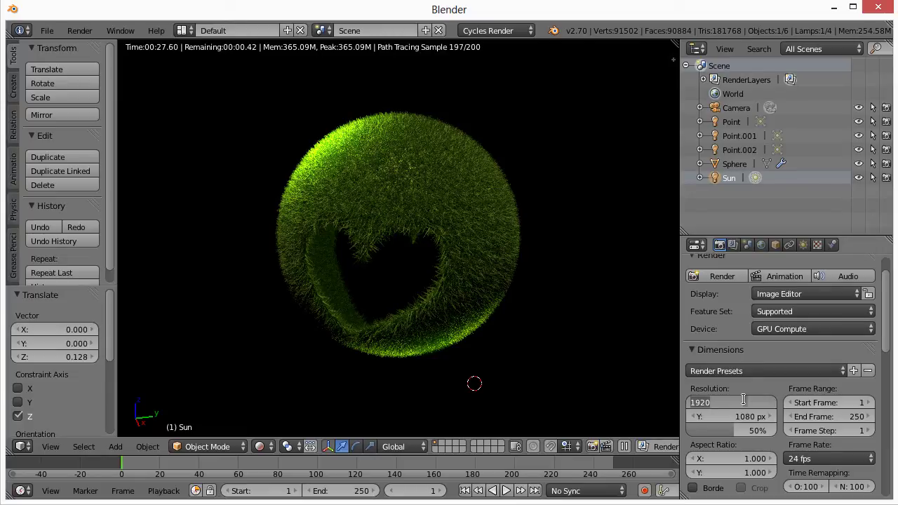
pyautogui.write('1280')
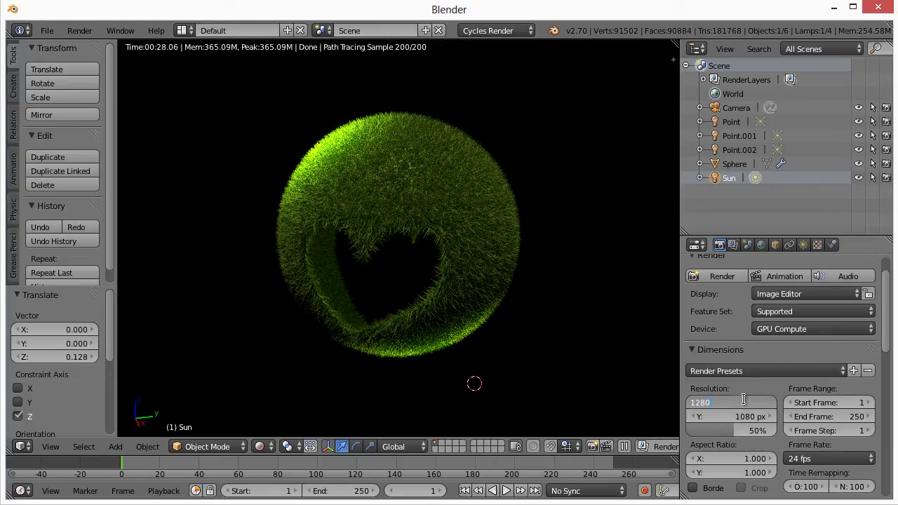
pyautogui.press('Tab')
pyautogui.write('720')
pyautogui.press('Return')
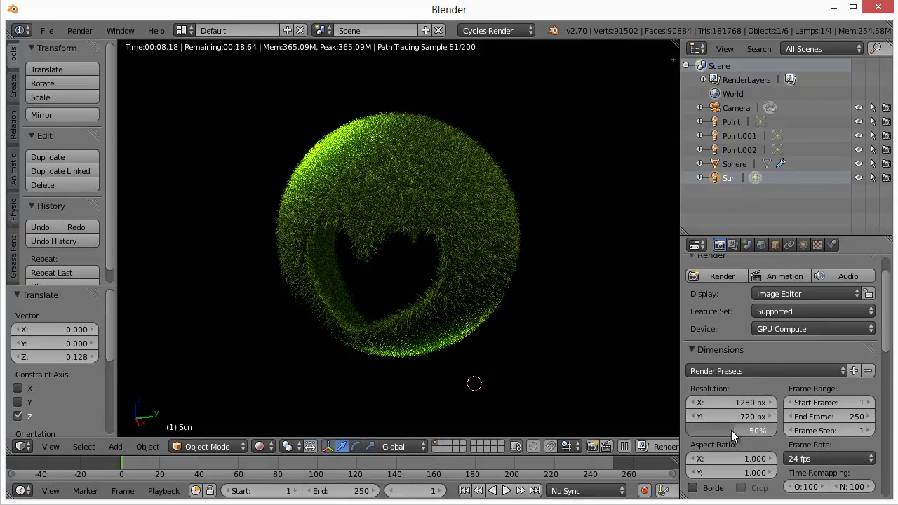
pyautogui.moveTo(731, 430); pyautogui.dragTo(799, 430)
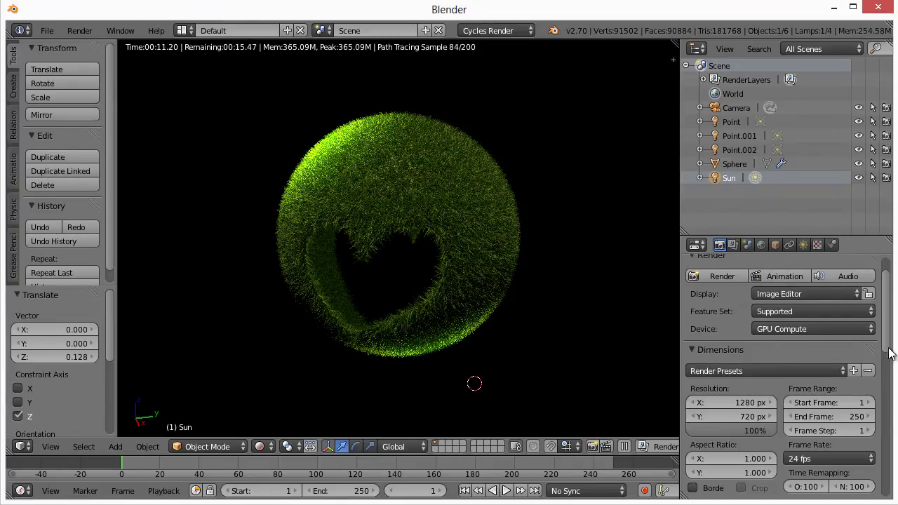
# Step: Set the render tile size to 256 by 256 in the scene's performance settings
pyautogui.moveTo(885, 352); pyautogui.dragTo(894, 494)
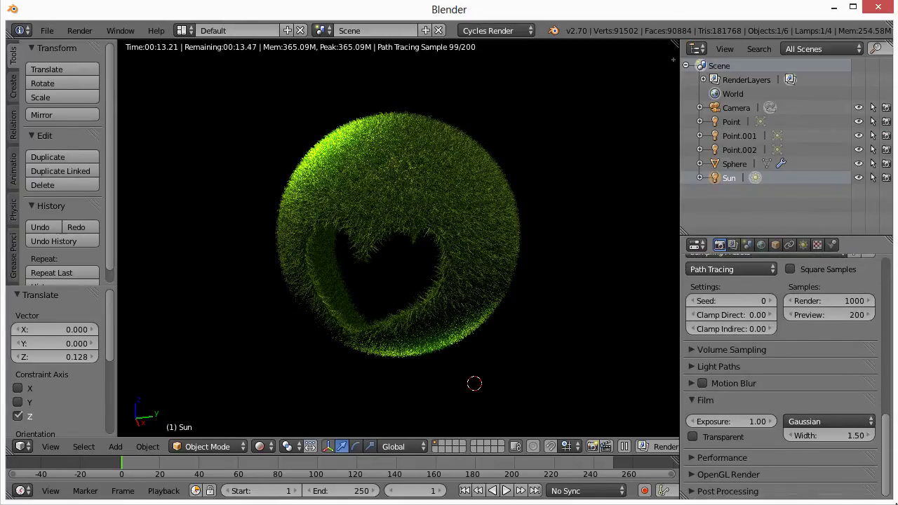
pyautogui.click(689, 457)
pyautogui.scroll(-4, 763, 464)
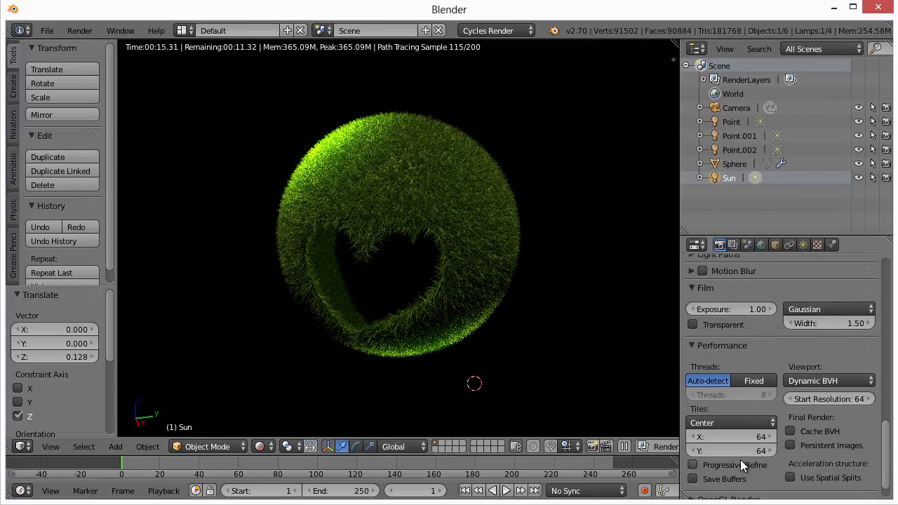
pyautogui.click(747, 437)
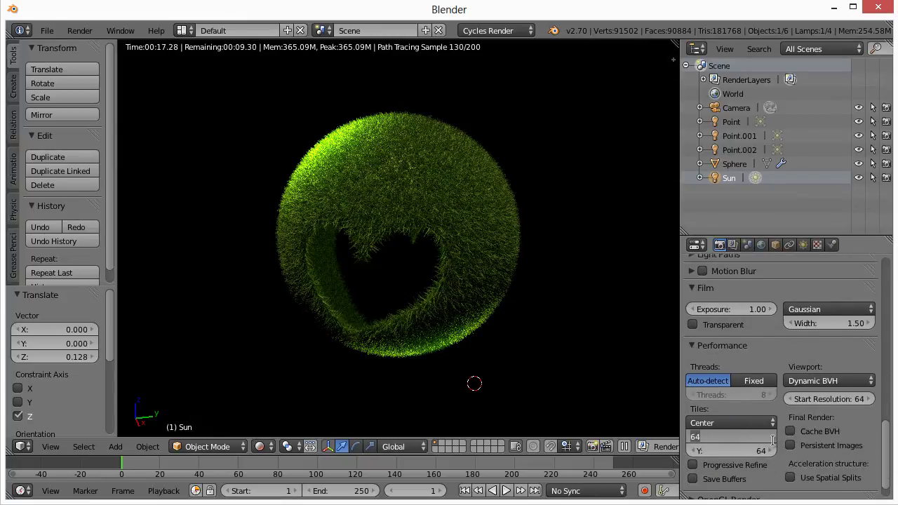
pyautogui.write('256')
pyautogui.press('Tab')
pyautogui.write('256')
pyautogui.press('Return')
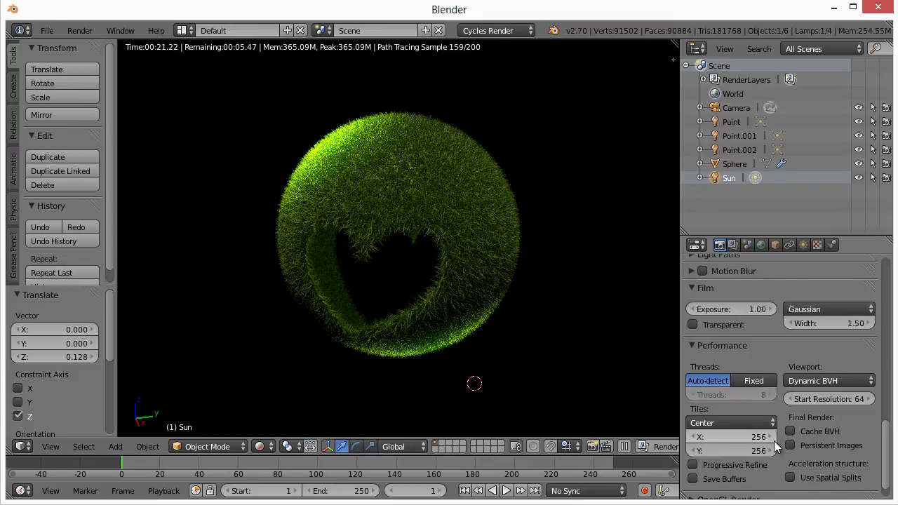
# Step: Set the scene's render samples to 500
pyautogui.scroll(7, 817, 385)
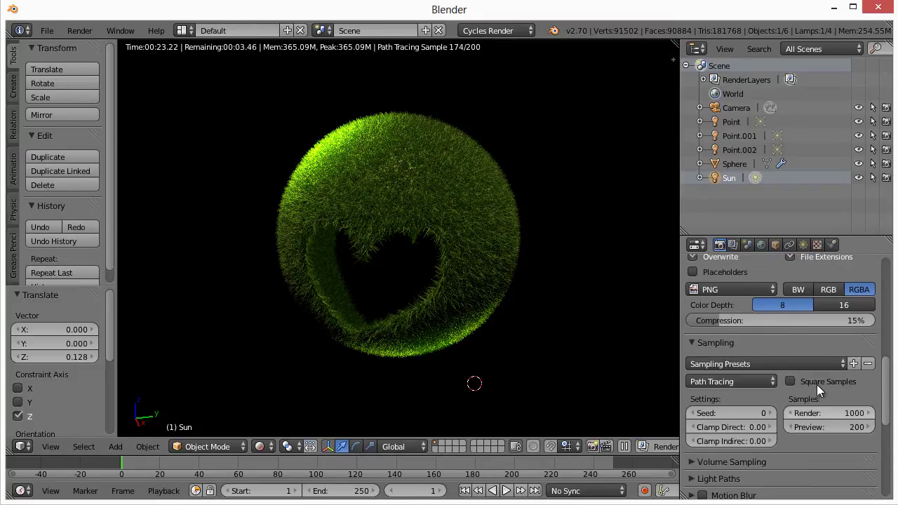
pyautogui.scroll(-5, 810, 416)
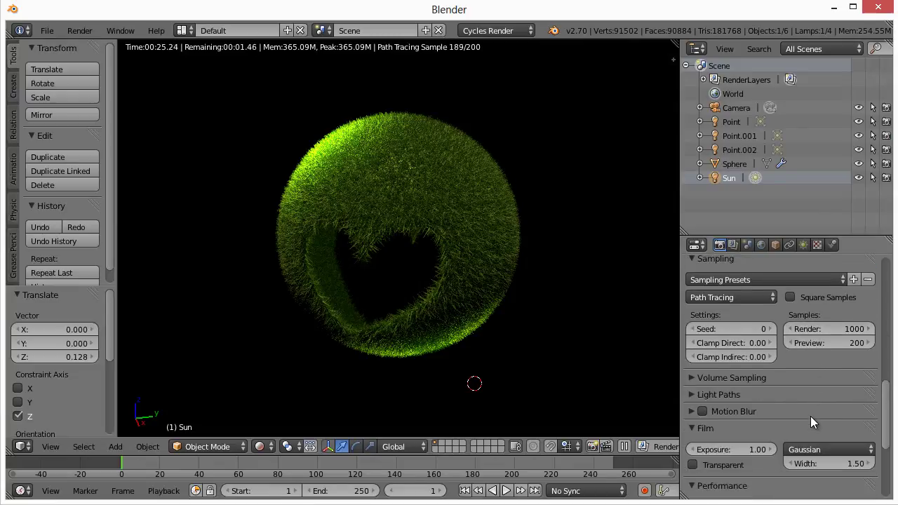
pyautogui.scroll(6, 810, 416)
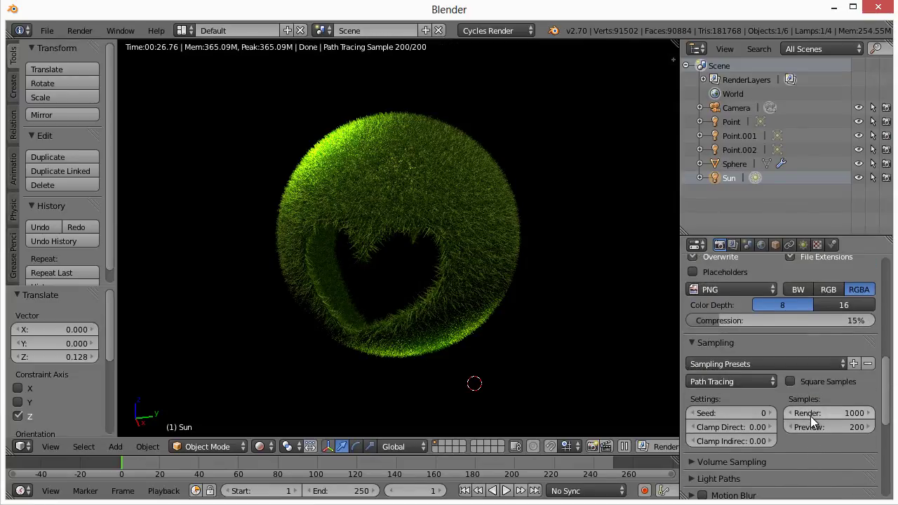
pyautogui.scroll(-4, 810, 416)
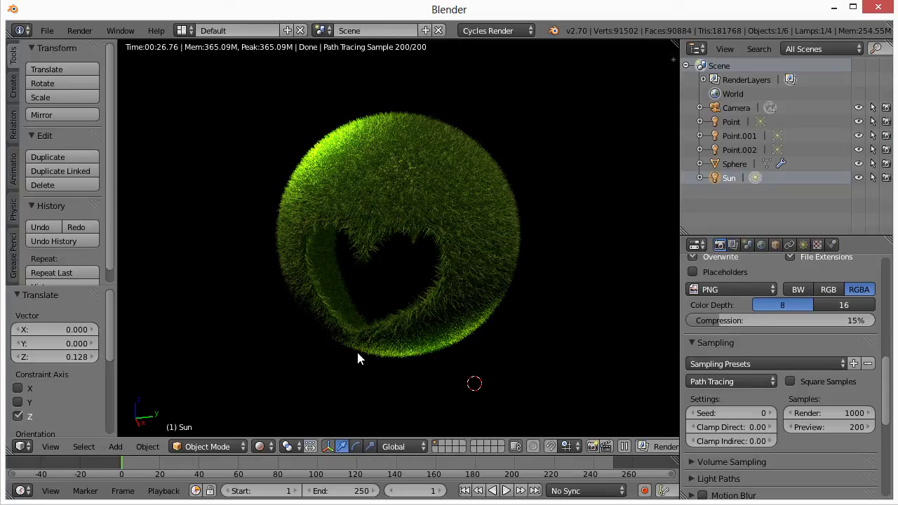
pyautogui.scroll(10, 770, 365)
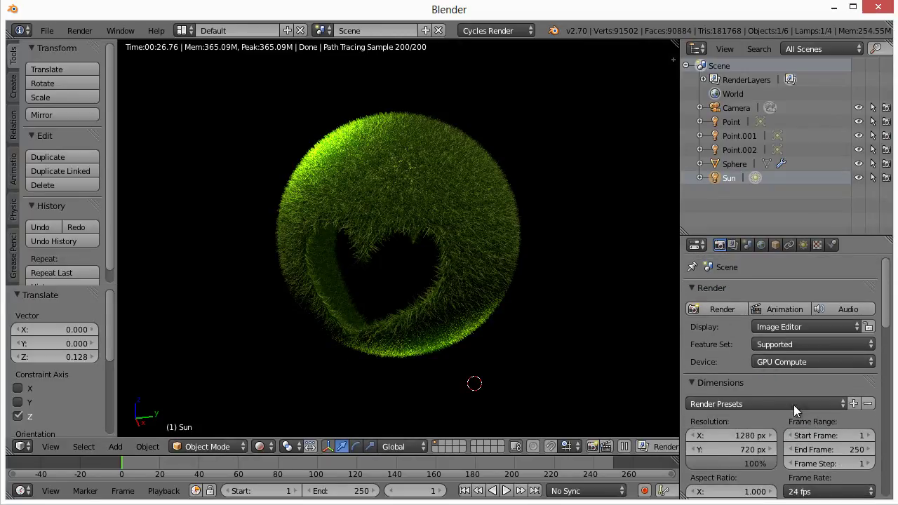
pyautogui.scroll(-10, 797, 420)
pyautogui.scroll(-2, 797, 419)
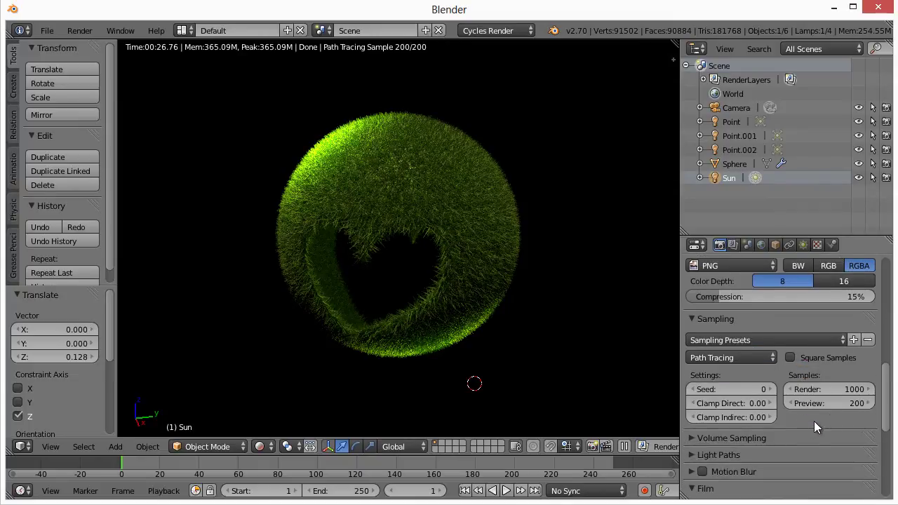
pyautogui.click(844, 386)
pyautogui.press('Return')
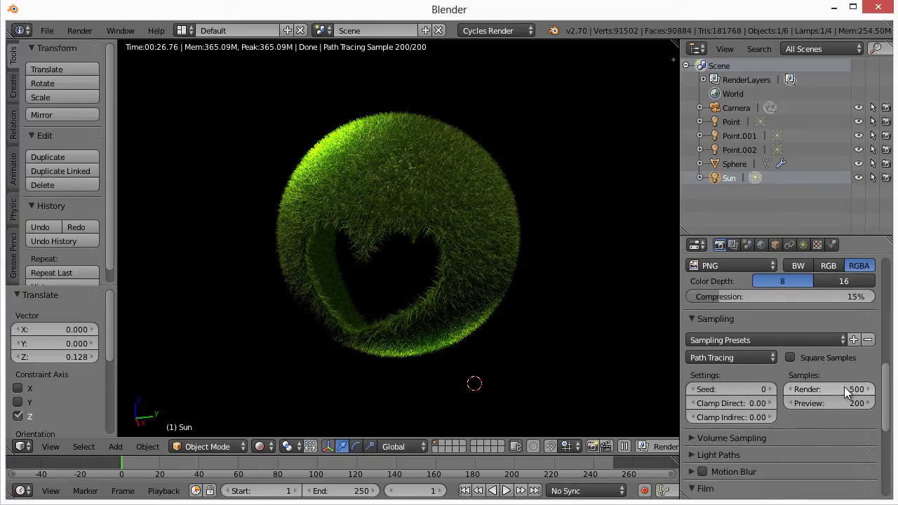
# Step: Start a still render of the scene, stop it before it completes, and return to the 3D viewport
pyautogui.scroll(8, 844, 387)
pyautogui.scroll(3, 844, 386)
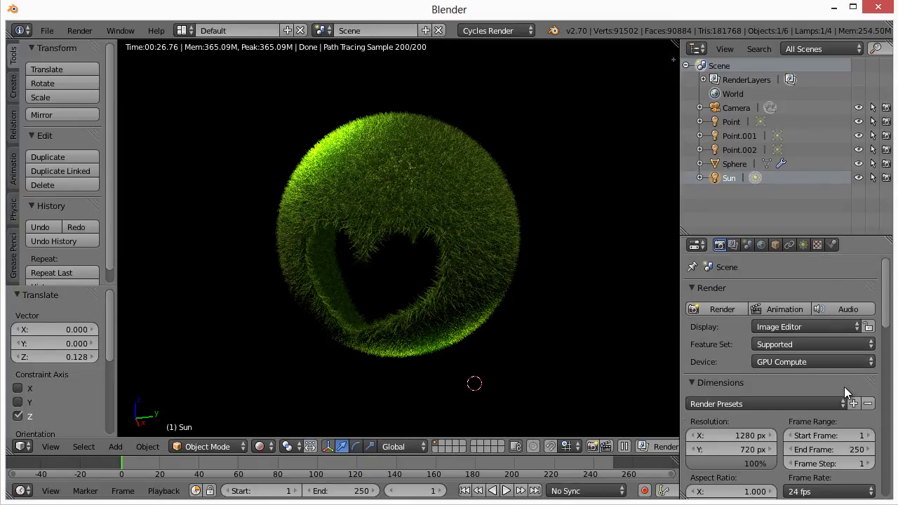
pyautogui.click(718, 312)
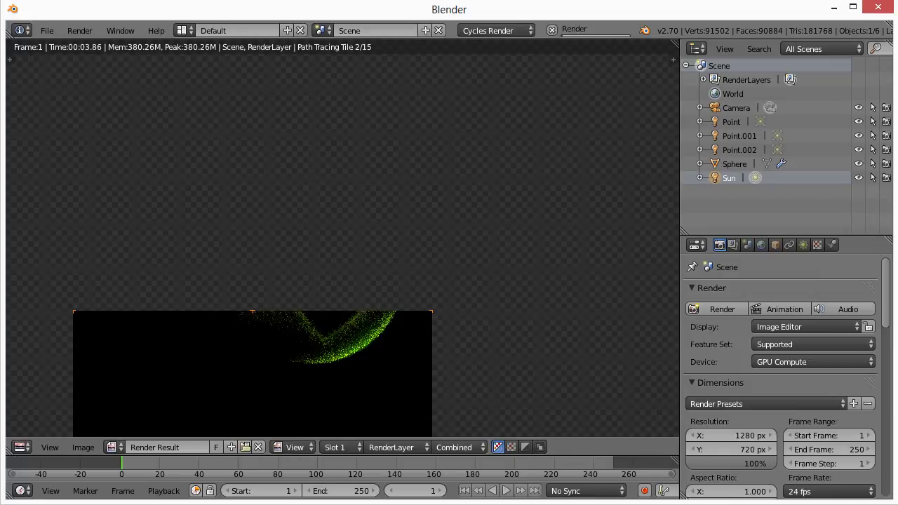
pyautogui.click(552, 31)
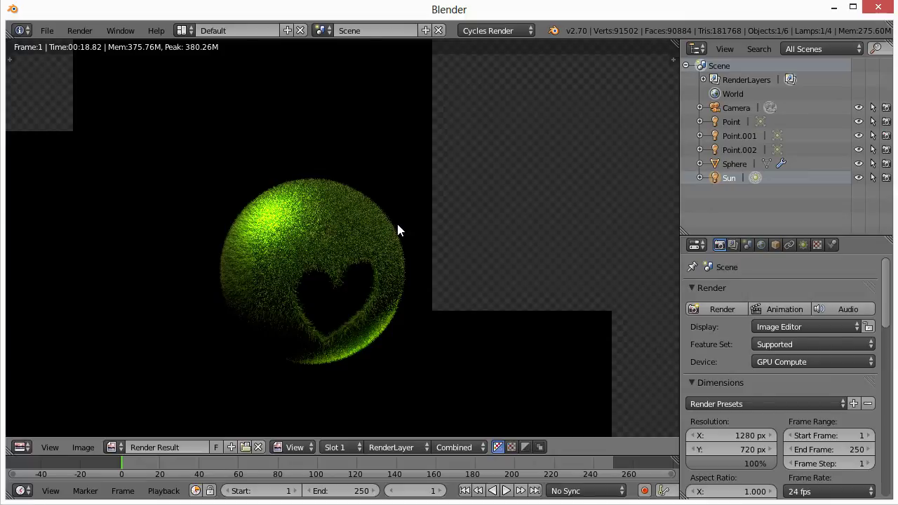
pyautogui.press('Escape')
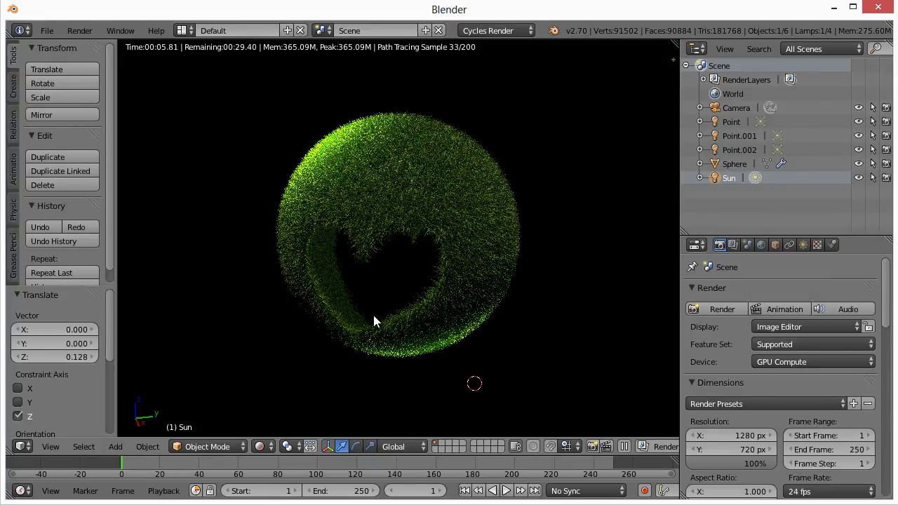
# Step: Look through the scene camera and lock the camera to the view so that navigating moves the camera
pyautogui.press('KP_0')
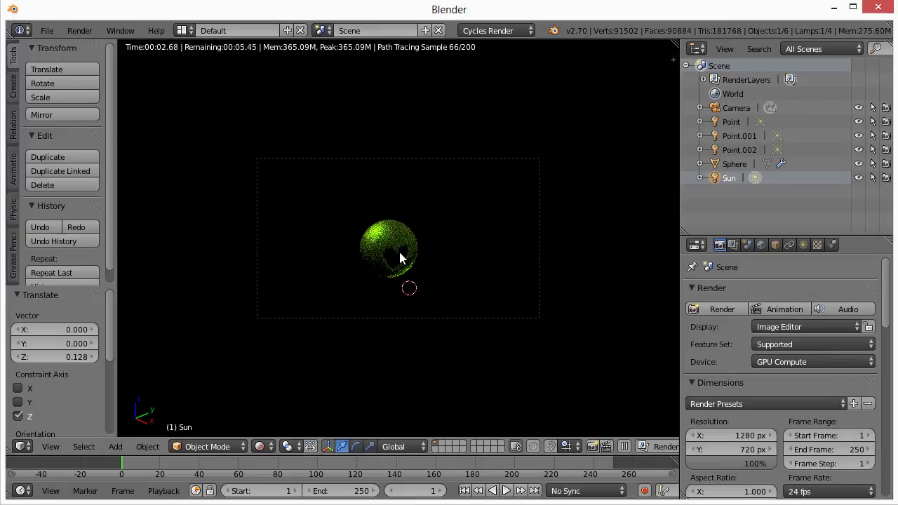
pyautogui.press('n')
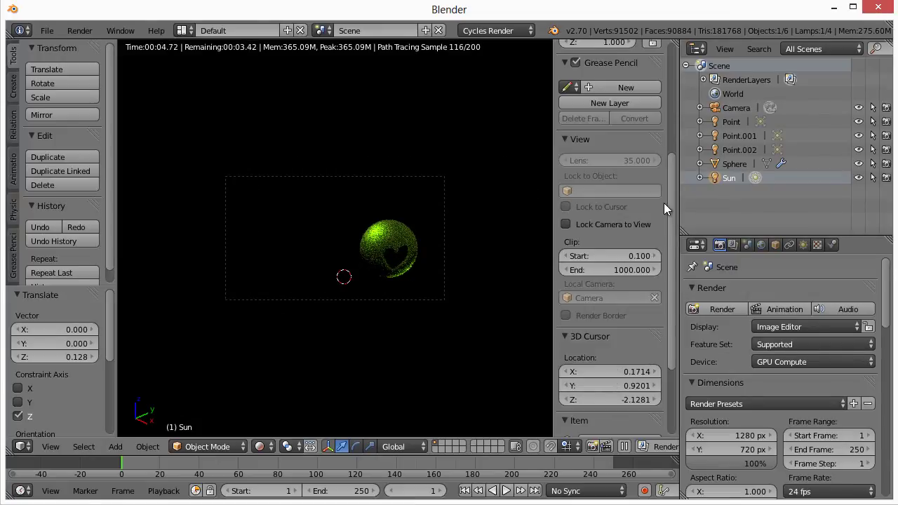
pyautogui.click(575, 225)
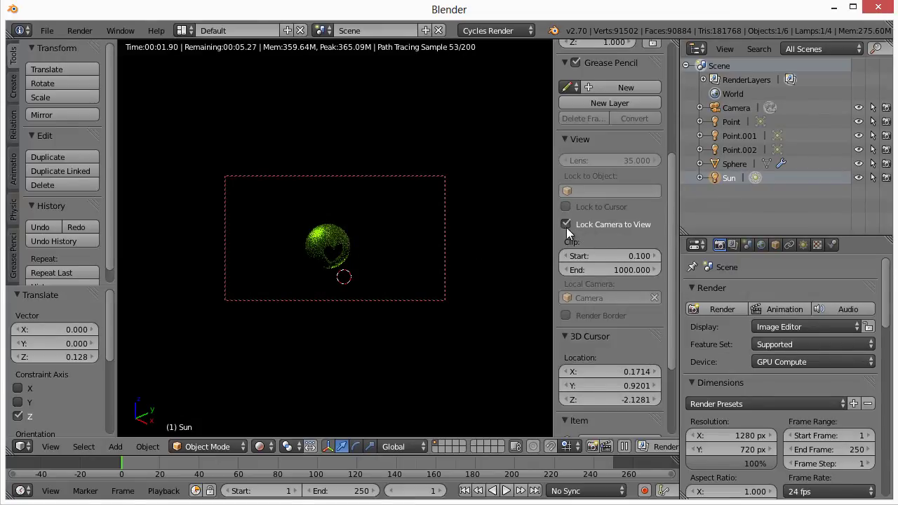
pyautogui.press('n')
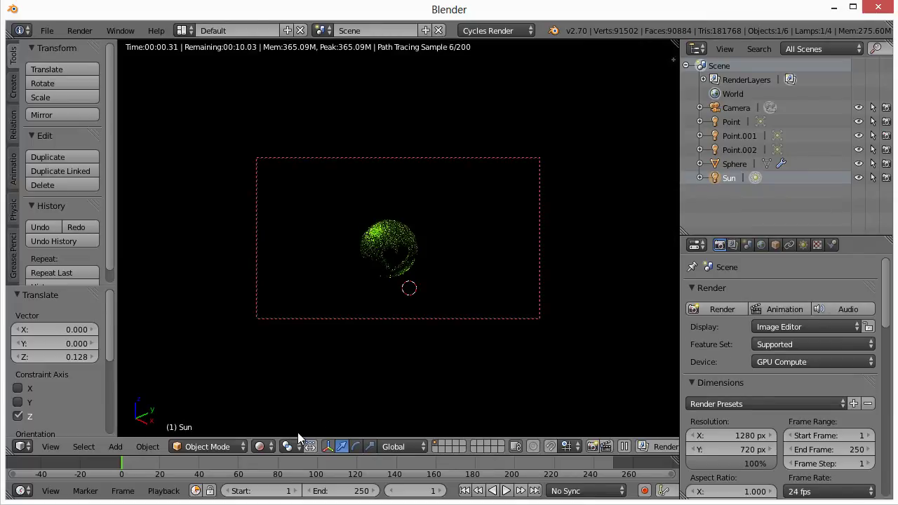
# Step: Move the camera closer so the grassy sphere is centred with its heart-shaped hole facing the frame, and start a still render
pyautogui.moveTo(436, 294); pyautogui.dragTo(399, 273, button='middle')
pyautogui.scroll(5, 395, 301)
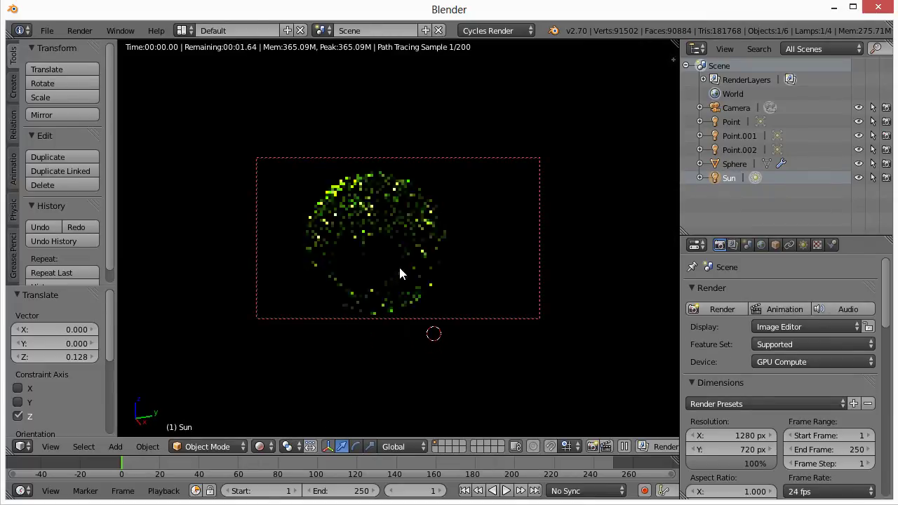
pyautogui.scroll(2, 417, 272)
pyautogui.scroll(-4, 417, 275)
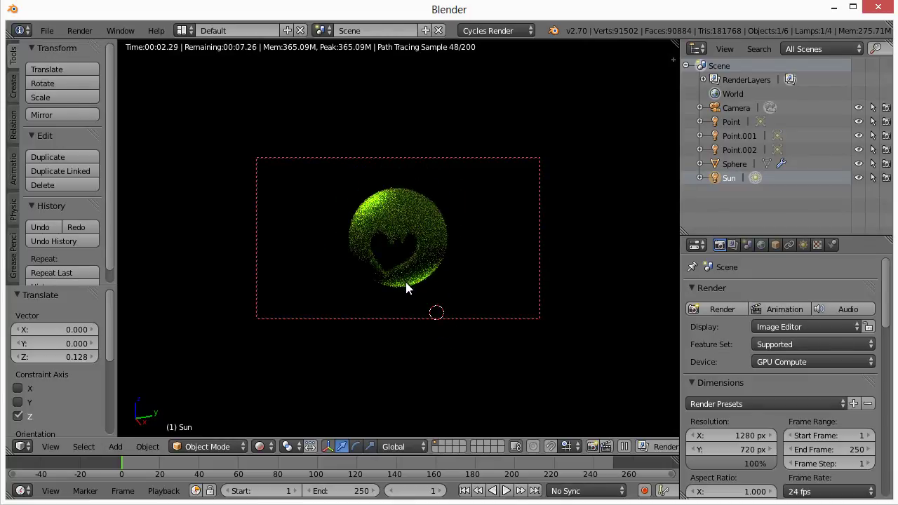
pyautogui.moveTo(405, 282); pyautogui.dragTo(400, 281, button='middle')
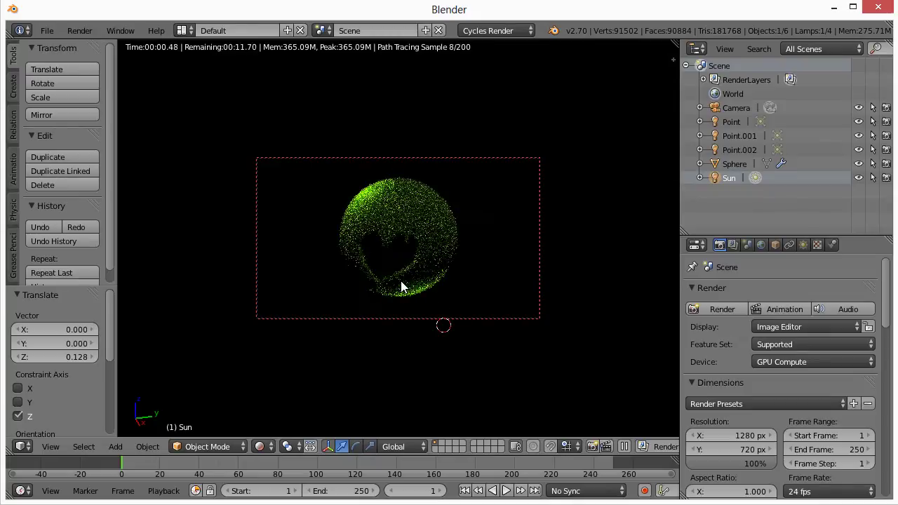
pyautogui.scroll(-1, 400, 284)
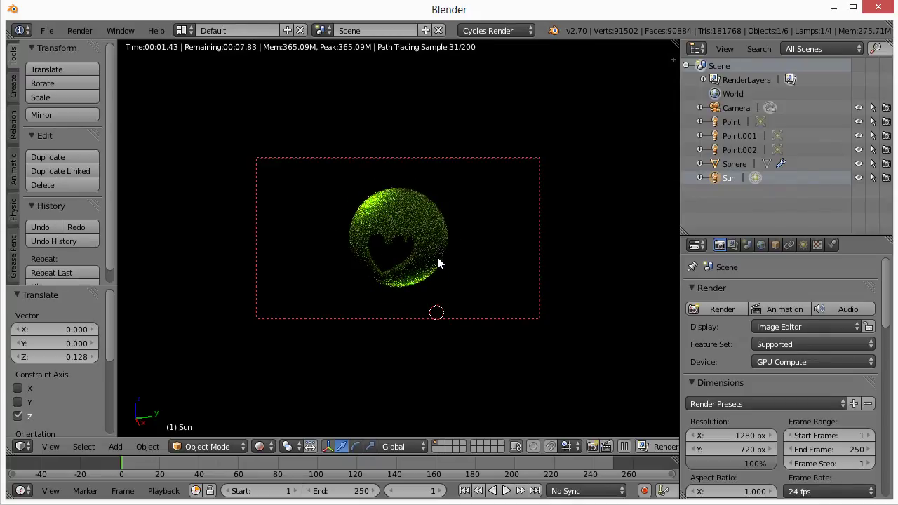
pyautogui.click(725, 311)
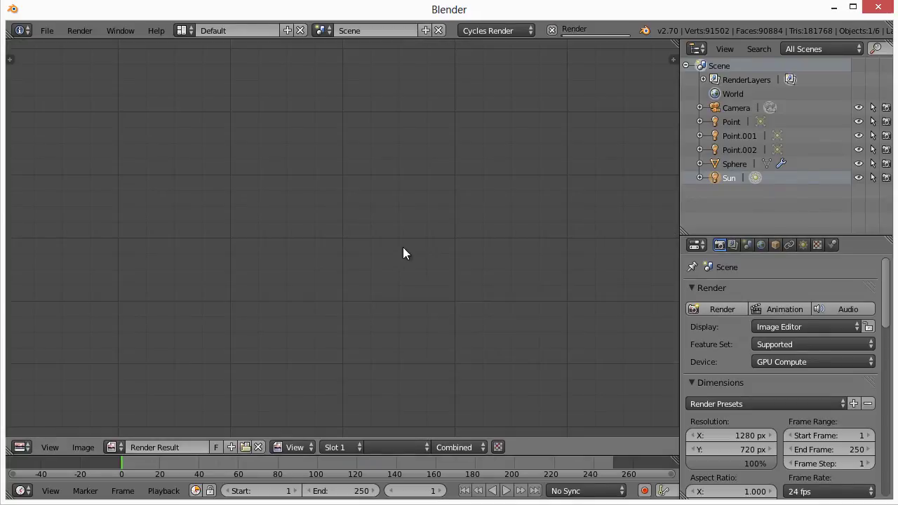